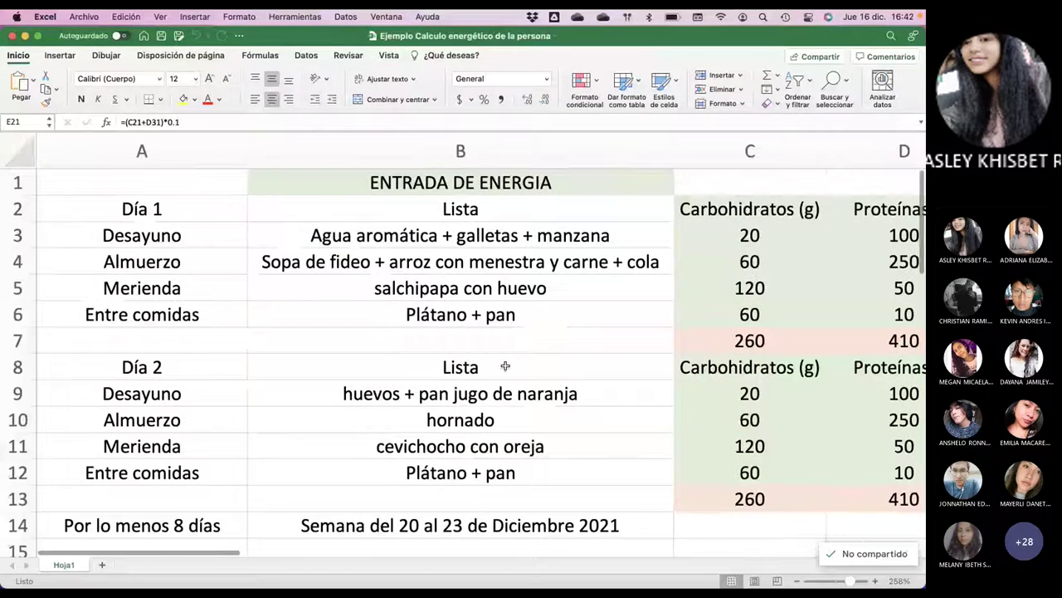
Review the daily food intake table and the basal metabolism and activity output sections of the sheet.
scroll(505, 366, right, 10)
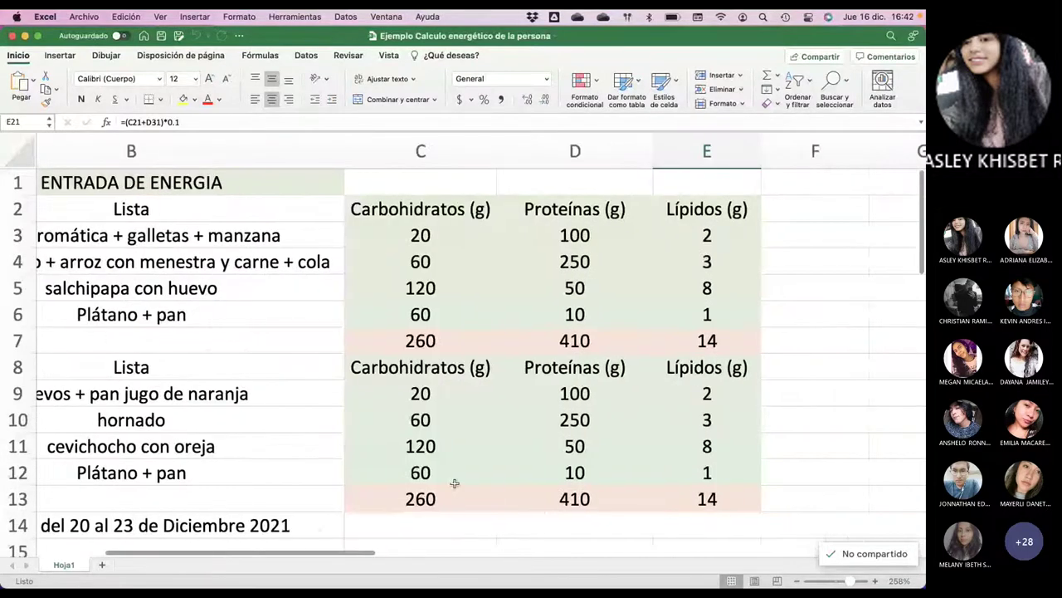
scroll(166, 361, left, 3)
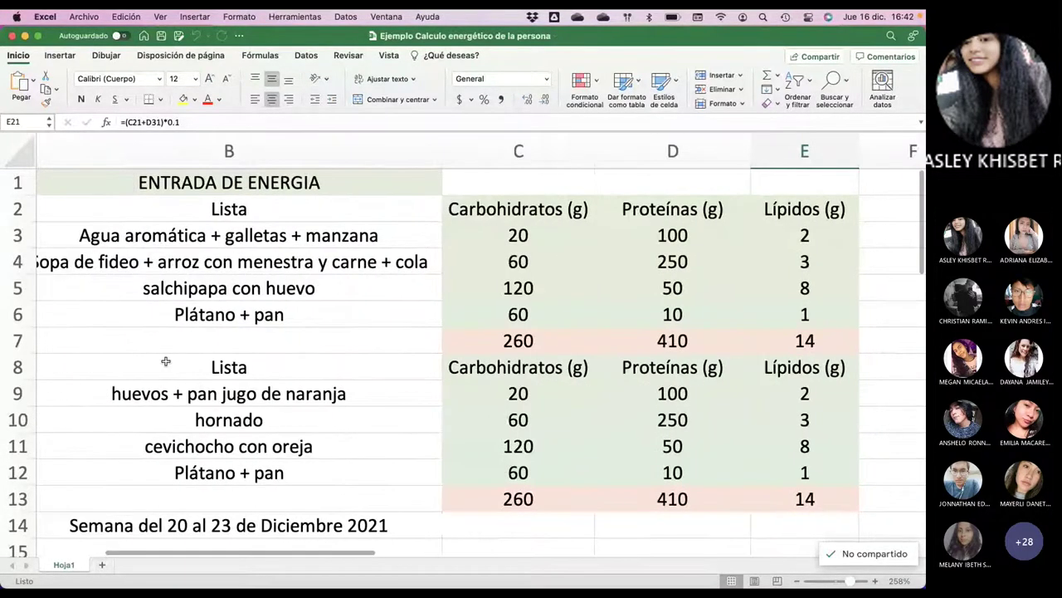
scroll(166, 361, left, 7)
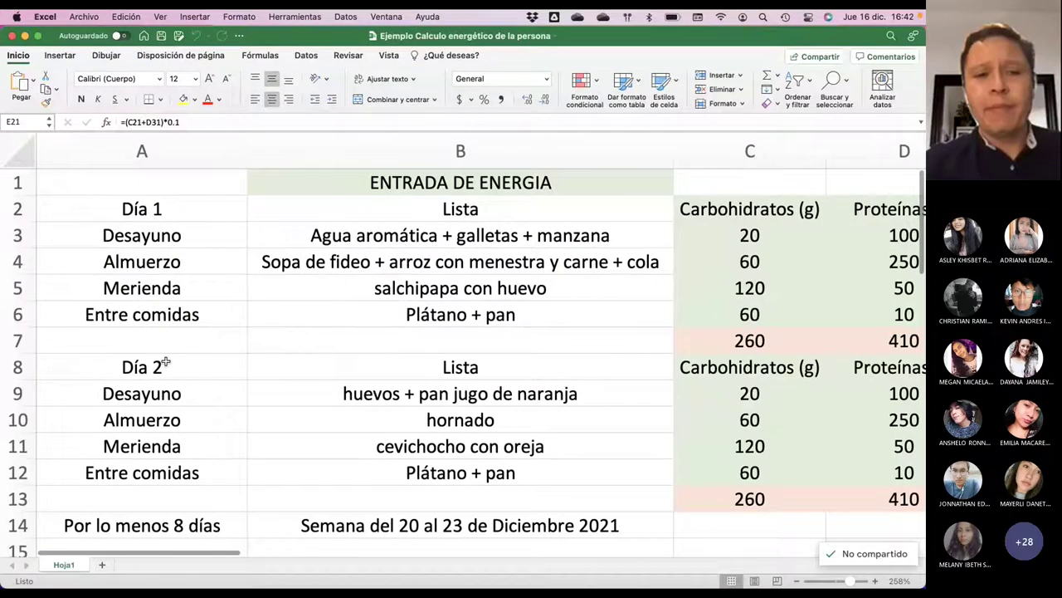
scroll(166, 361, down, 10)
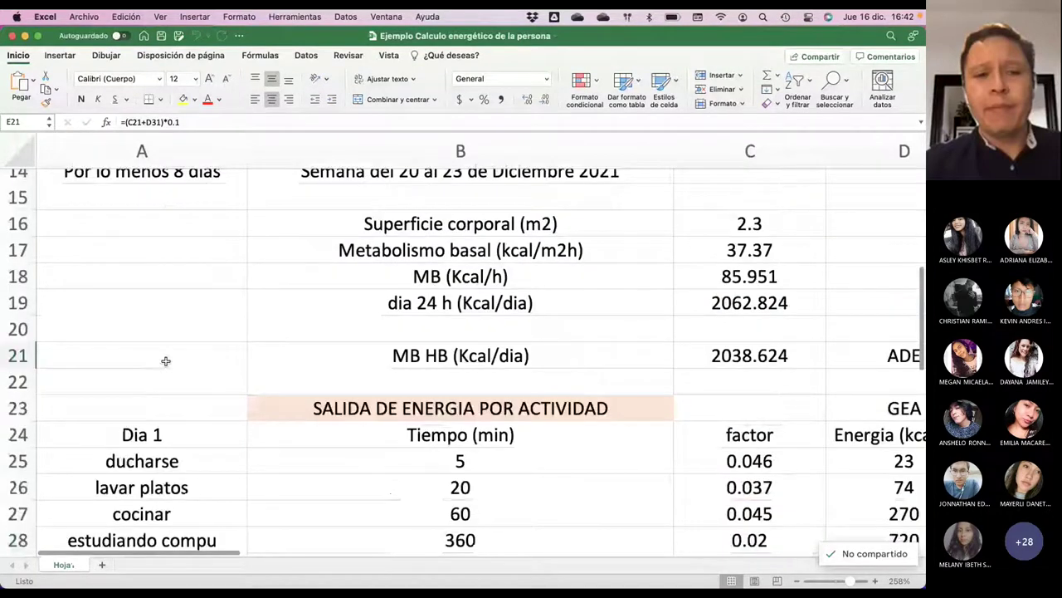
scroll(166, 361, down, 2)
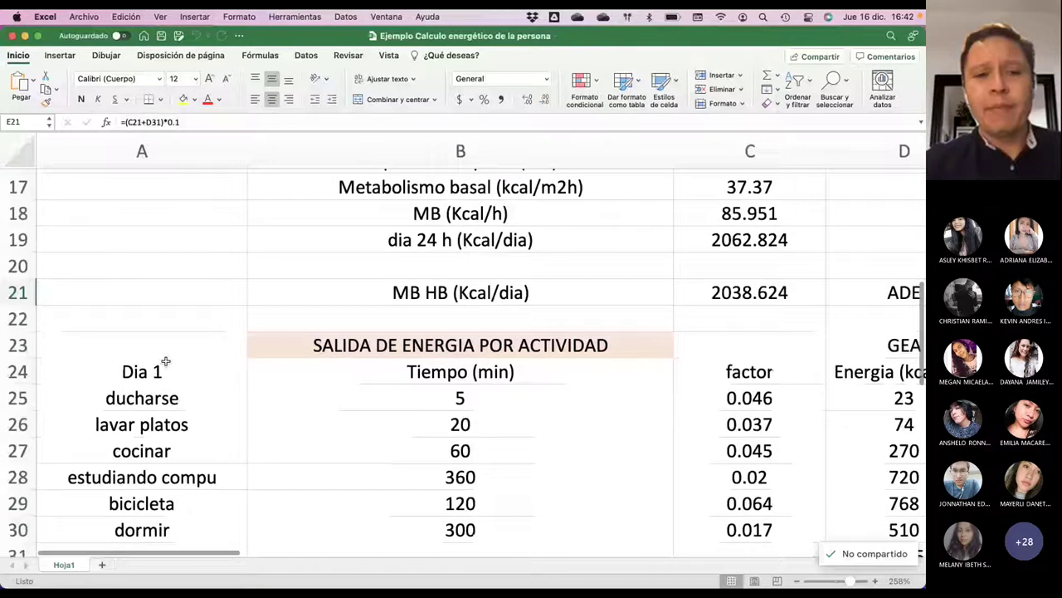
scroll(166, 361, up, 12)
Enter the header "Energía (g)" in H2, beside the two Energía headers.
scroll(313, 219, right, 14)
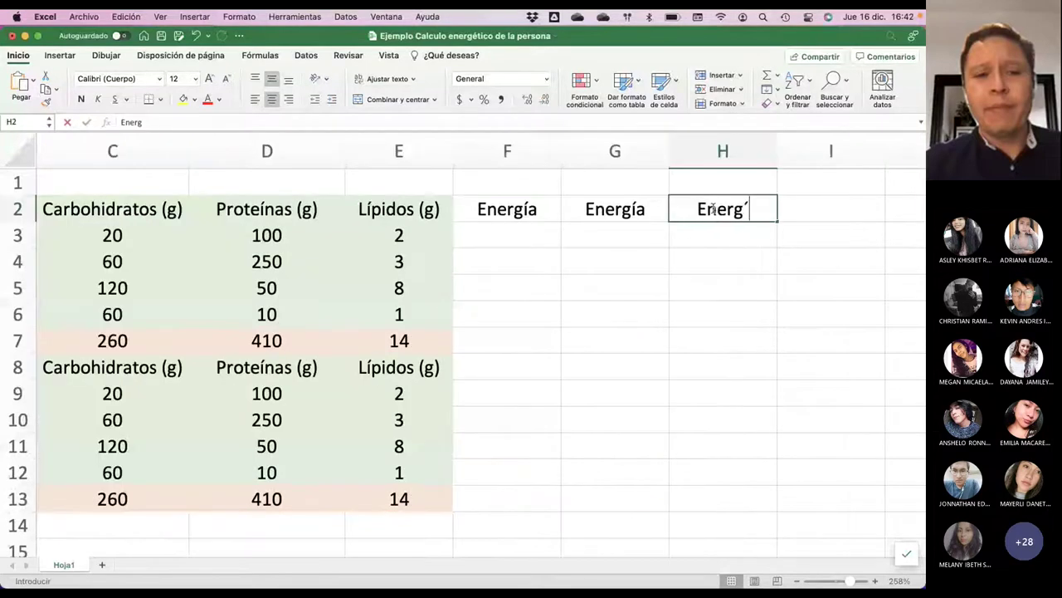
text(ía (g))
key(Return)
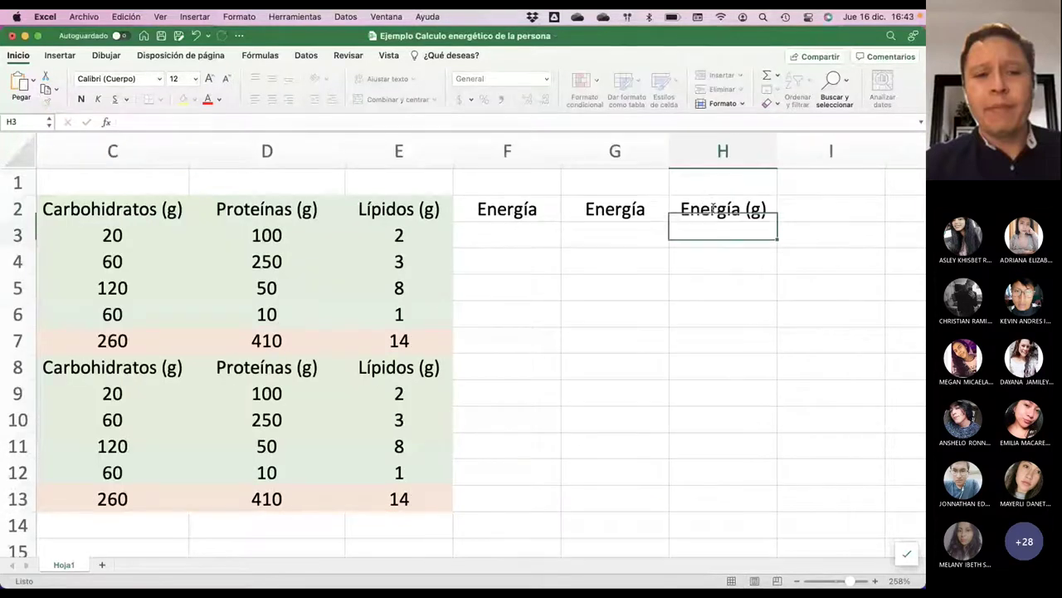
Enter the energy conversion factors above the headers: 4 in F1, 4 in G1 and "9 Kcal/g" in H1.
key(Up)
key(Up)
key(Left)
key(Left)
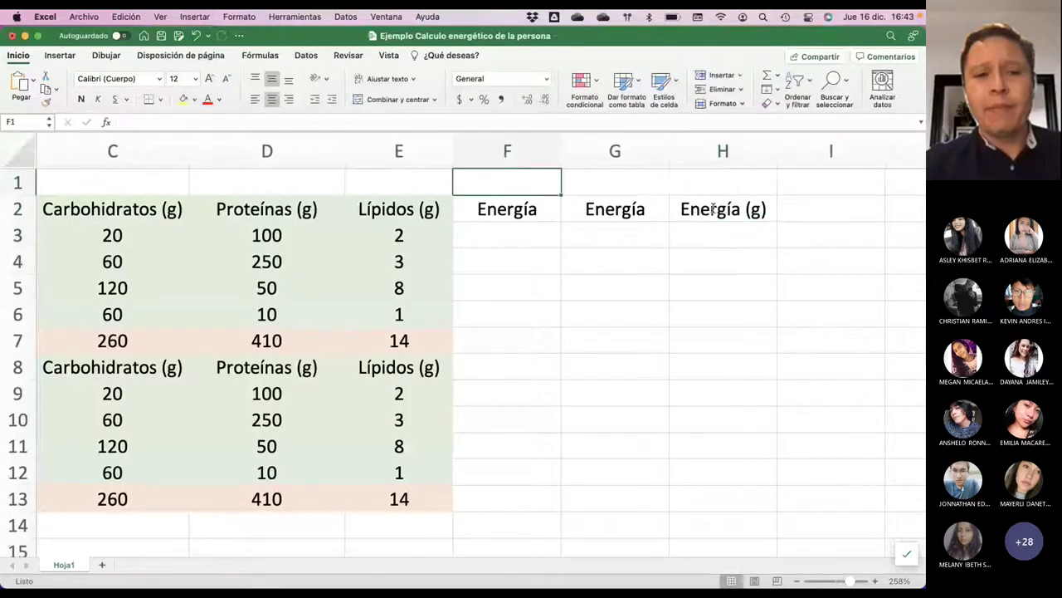
text(4)
key(Tab)
text(4)
key(Tab)
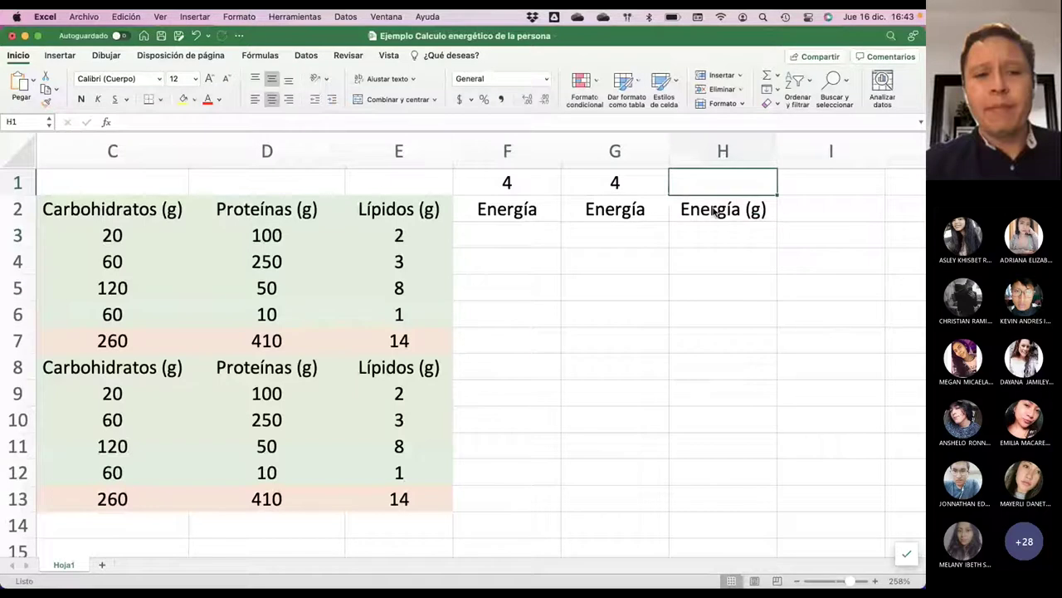
text(9)
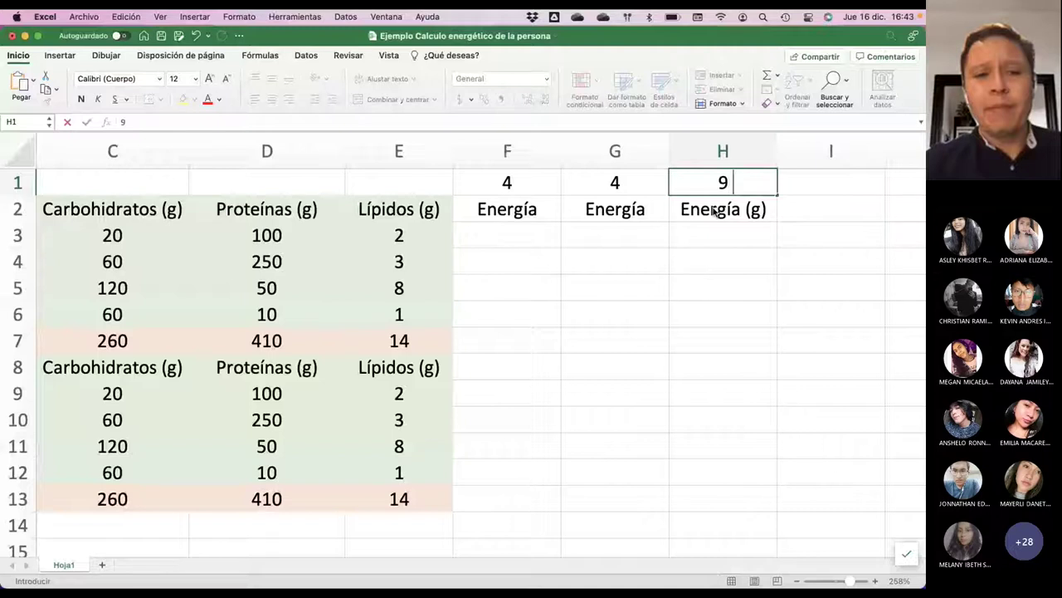
text(Kcal/g)
Calculate the breakfast carbohydrate energy in F3 as =C3*F1 and total the day in F7 with =suma(F3:F6).
click(507, 234)
text(=)
click(154, 234)
text(*)
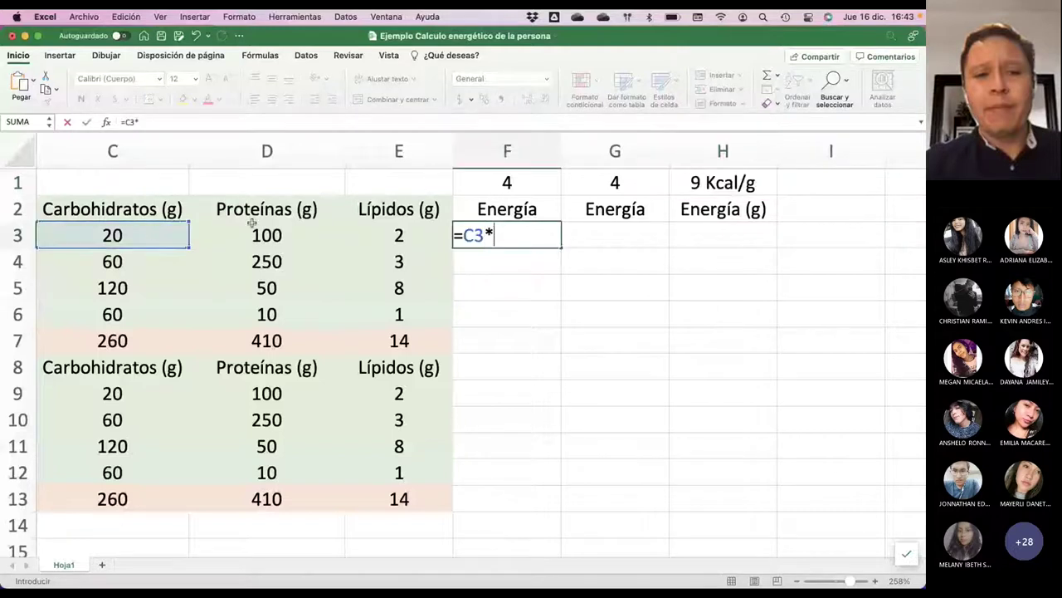
click(507, 183)
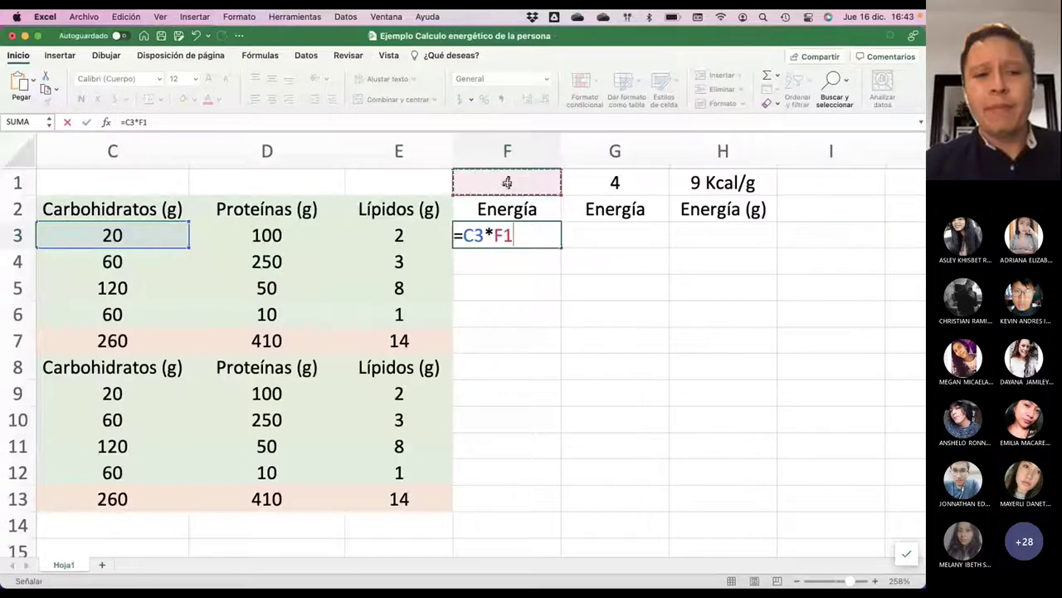
click(86, 122)
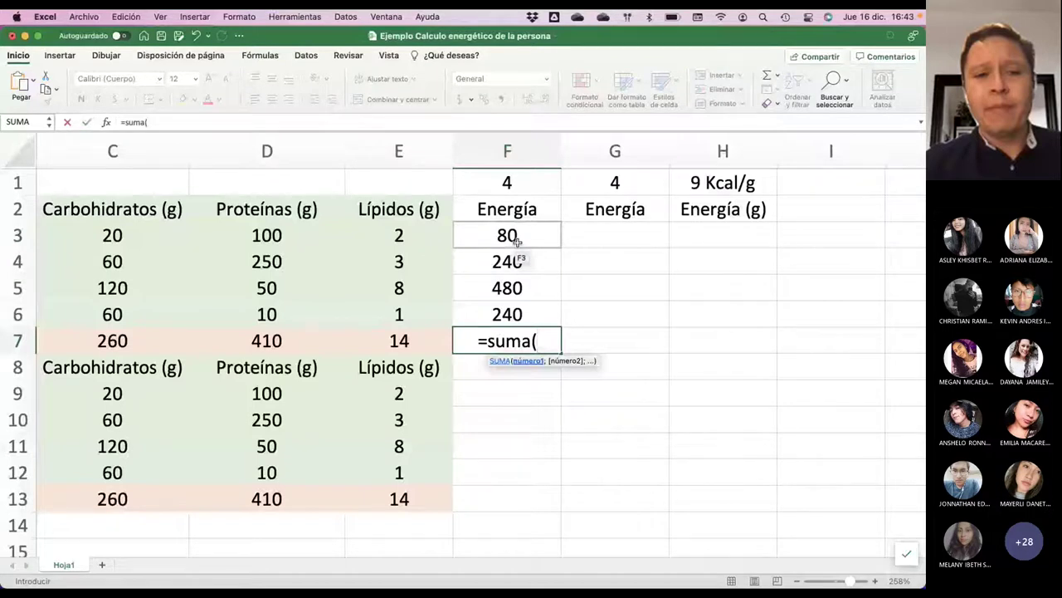
drag(517, 239, 520, 315)
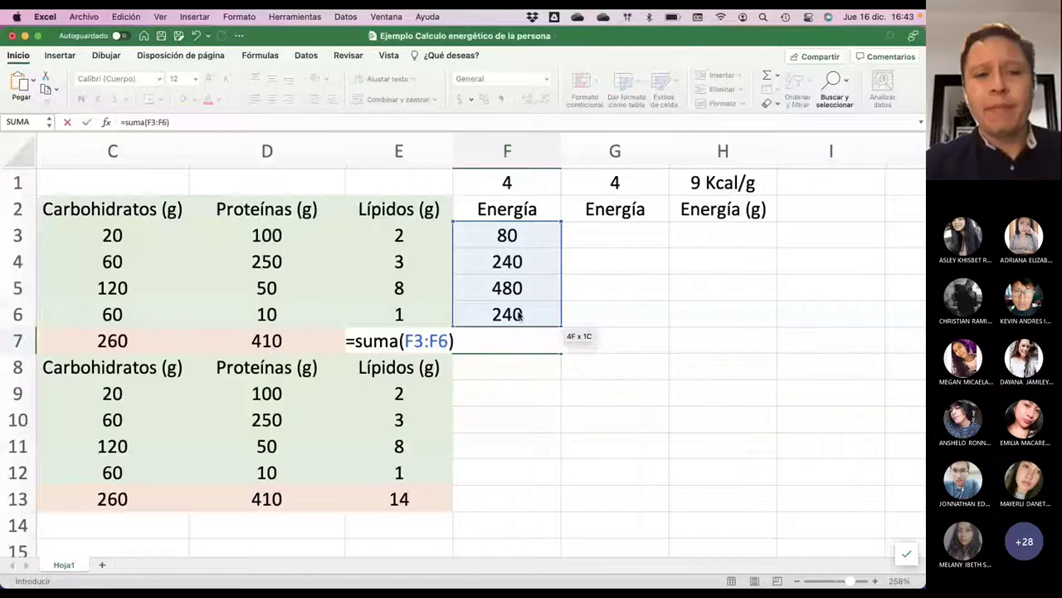
key(Return)
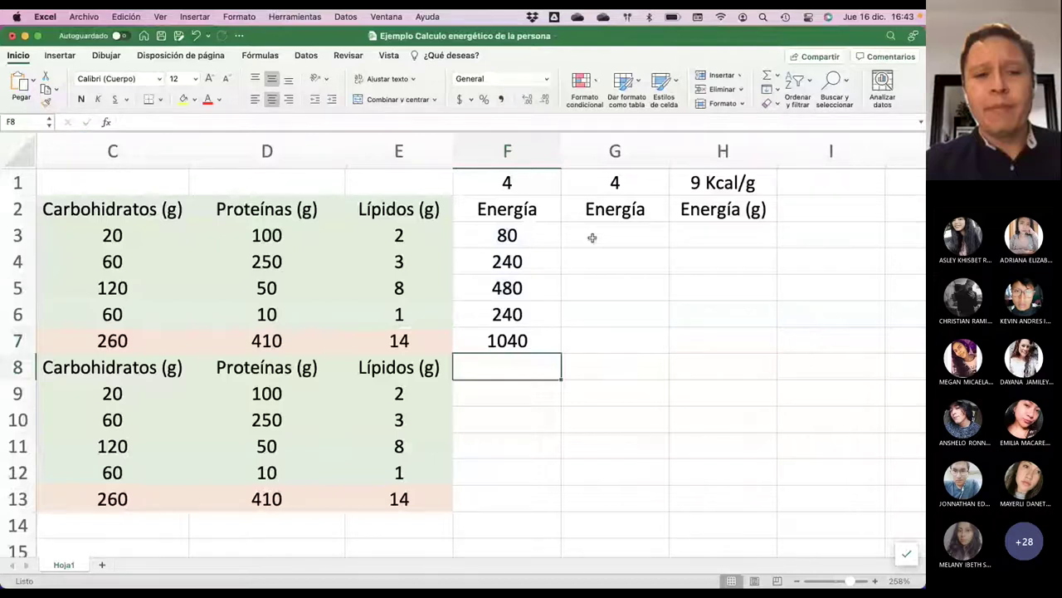
Calculate the breakfast protein energy in G3 with the formula =D3*G1.
click(592, 238)
text(=D3*)
click(592, 178)
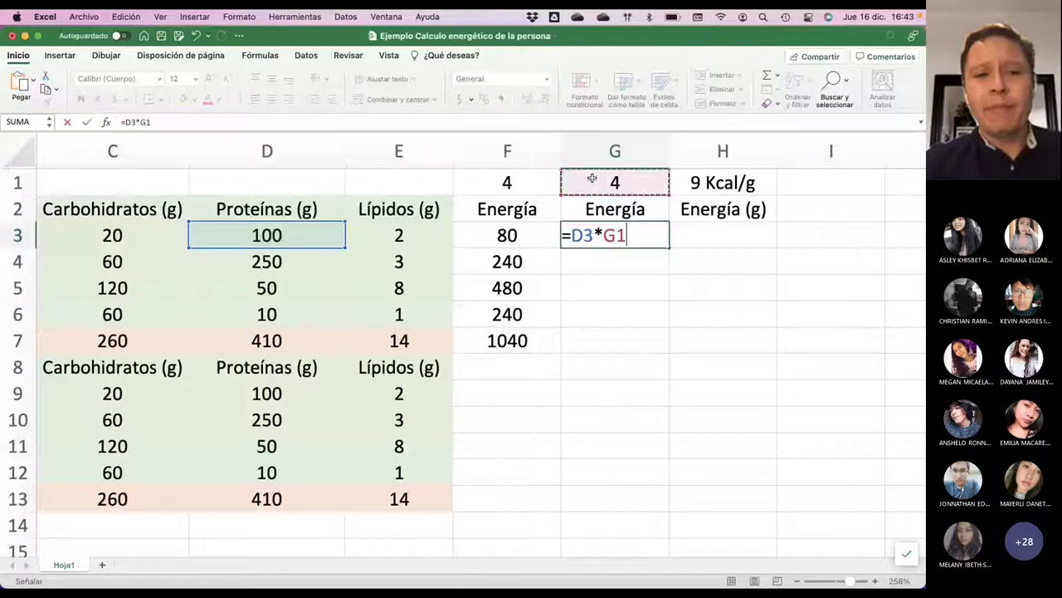
key(Return)
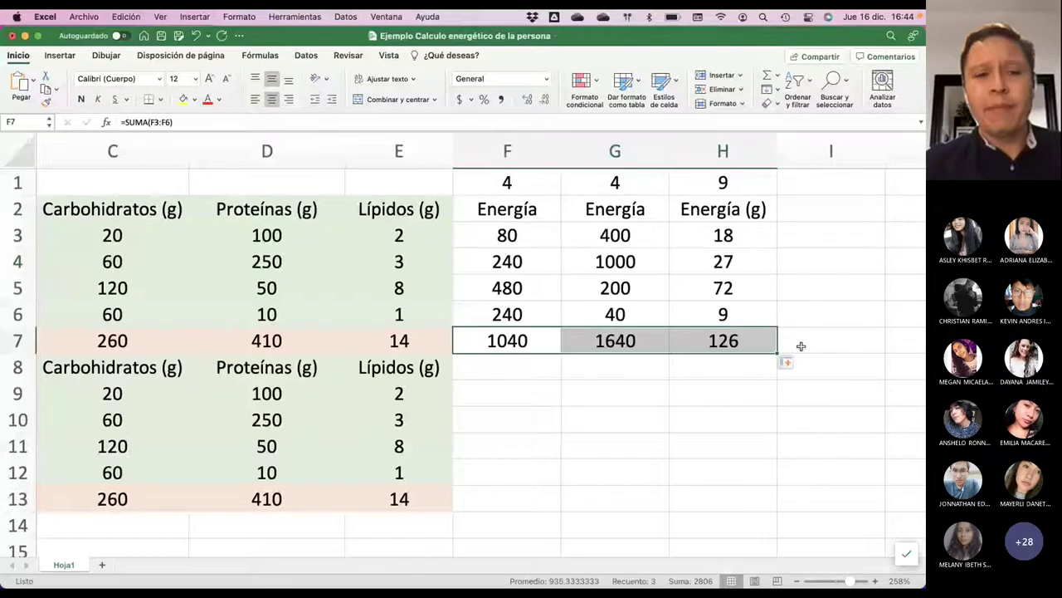
click(811, 343)
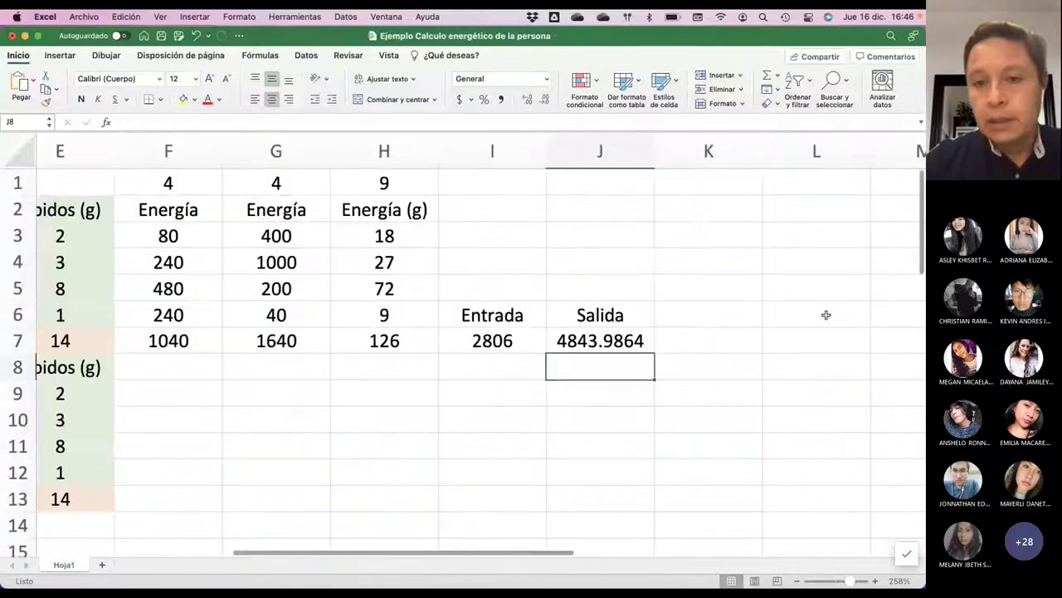
Enter the header "ΔEnergía" in K6, beside the Salida header.
click(704, 309)
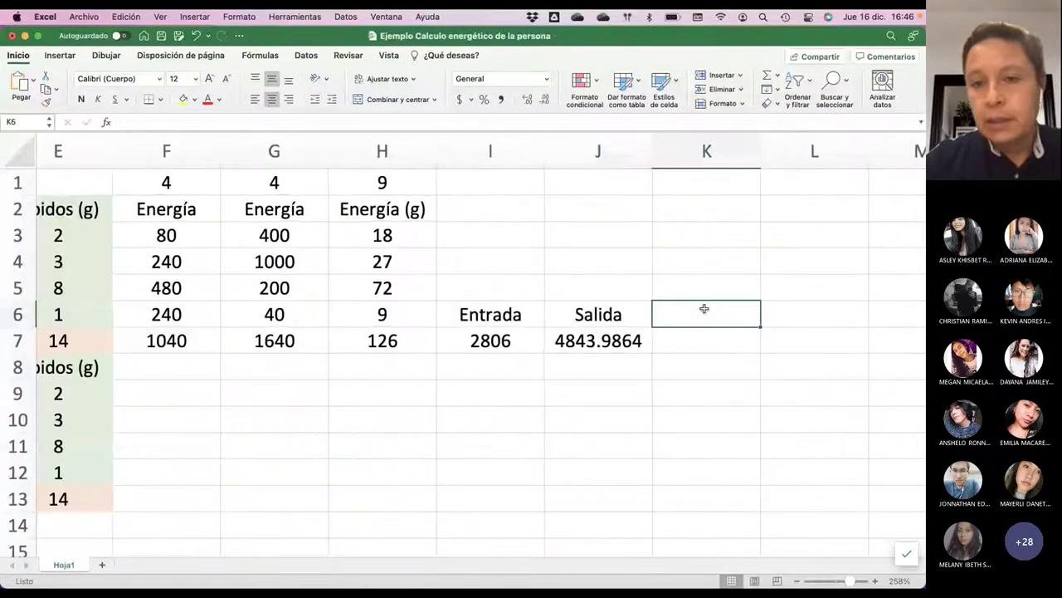
text(ΔEnergí)
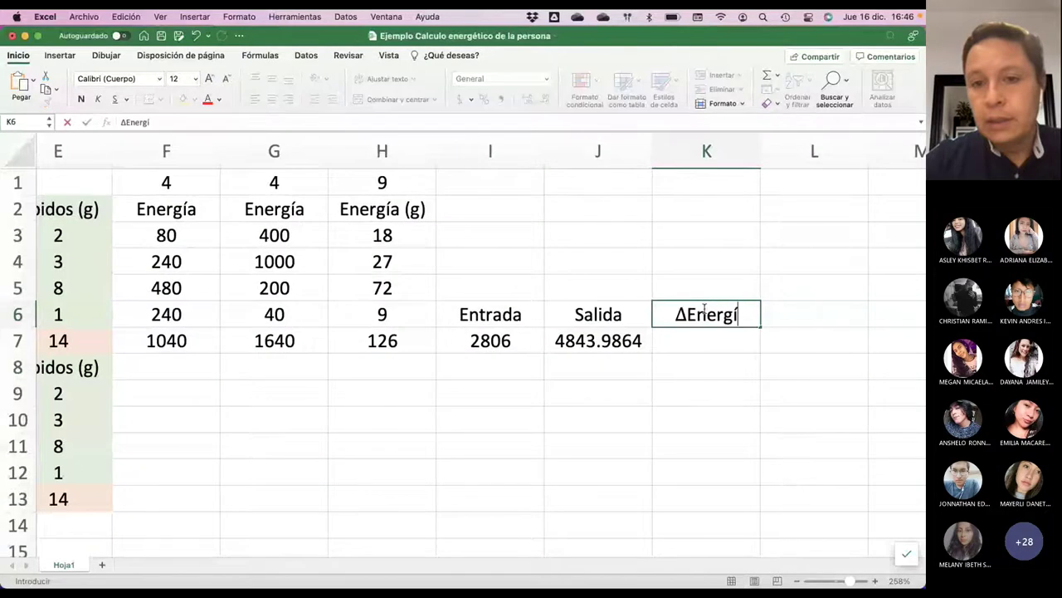
text(a)
key(Return)
Calculate the energy difference in K7 by subtracting the intake in I7 from the output in J7.
text(=)
click(603, 343)
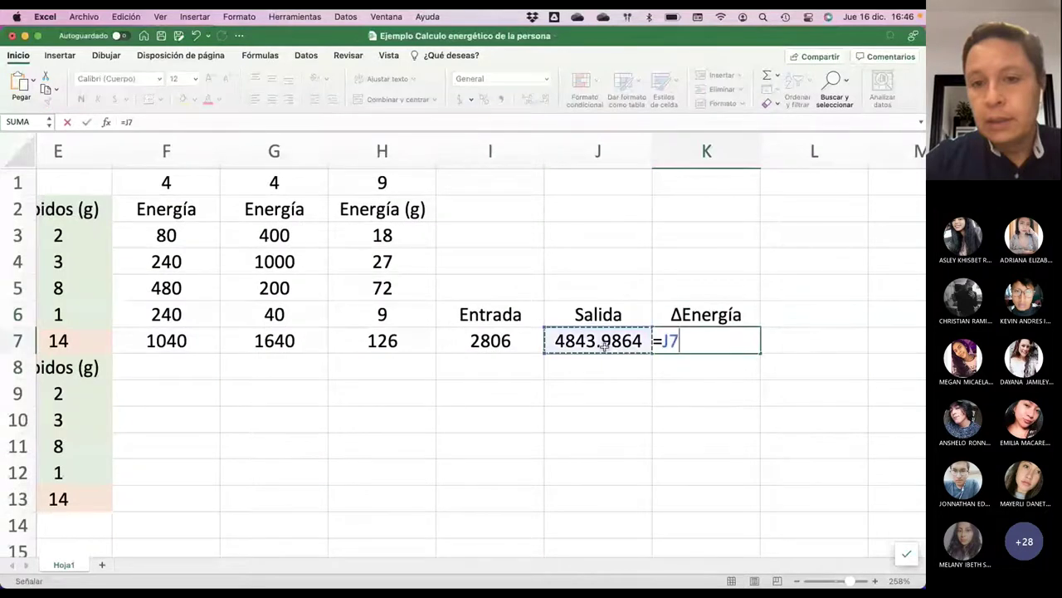
text(-)
click(505, 339)
key(Return)
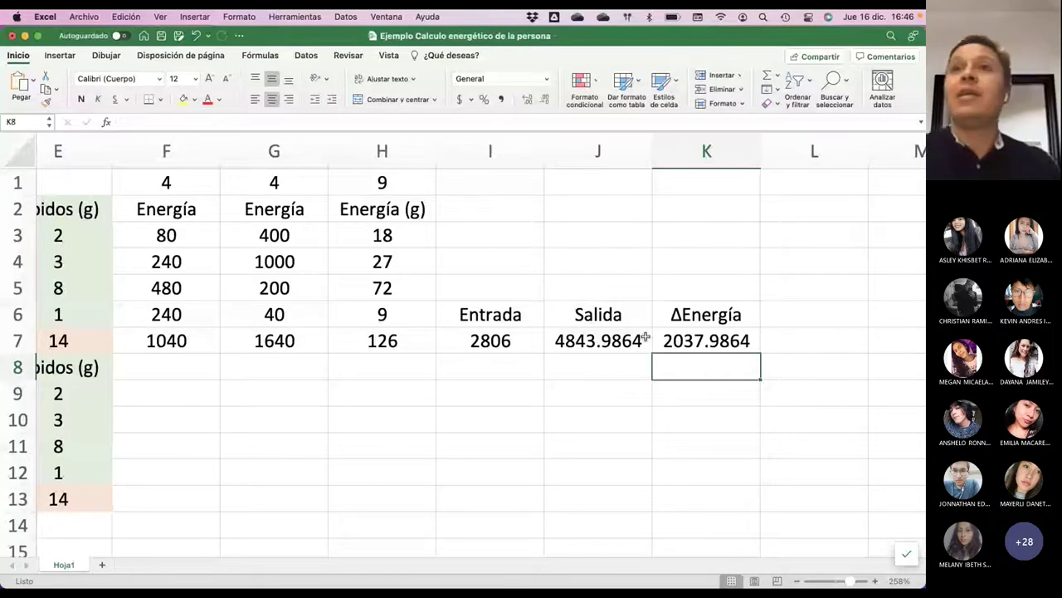
Add the note "salida-entrada" in K5, above the ΔEnergía header.
double_click(706, 288)
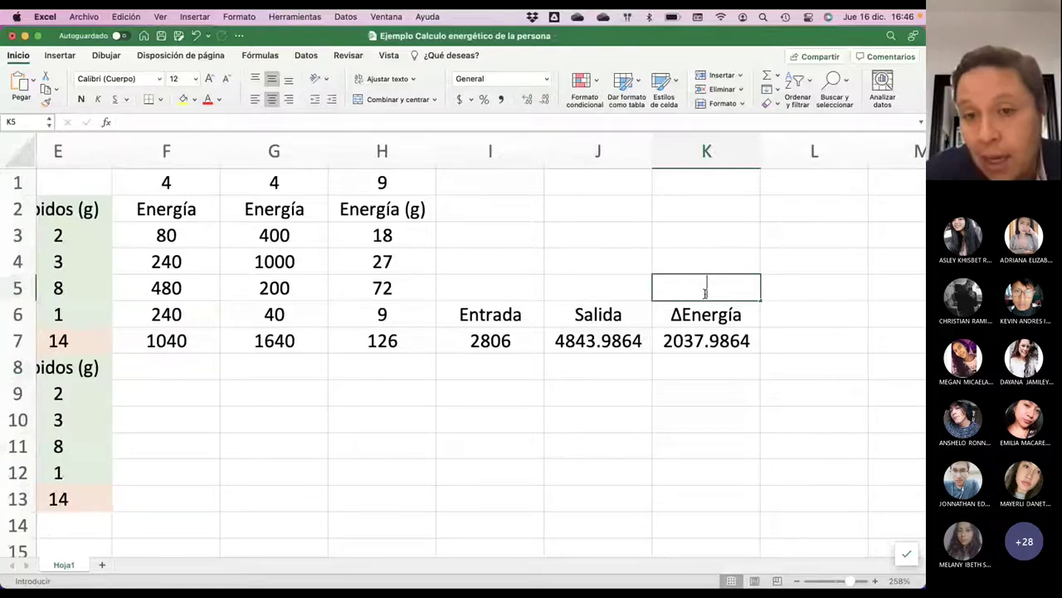
text(salida-entrada)
key(Return)
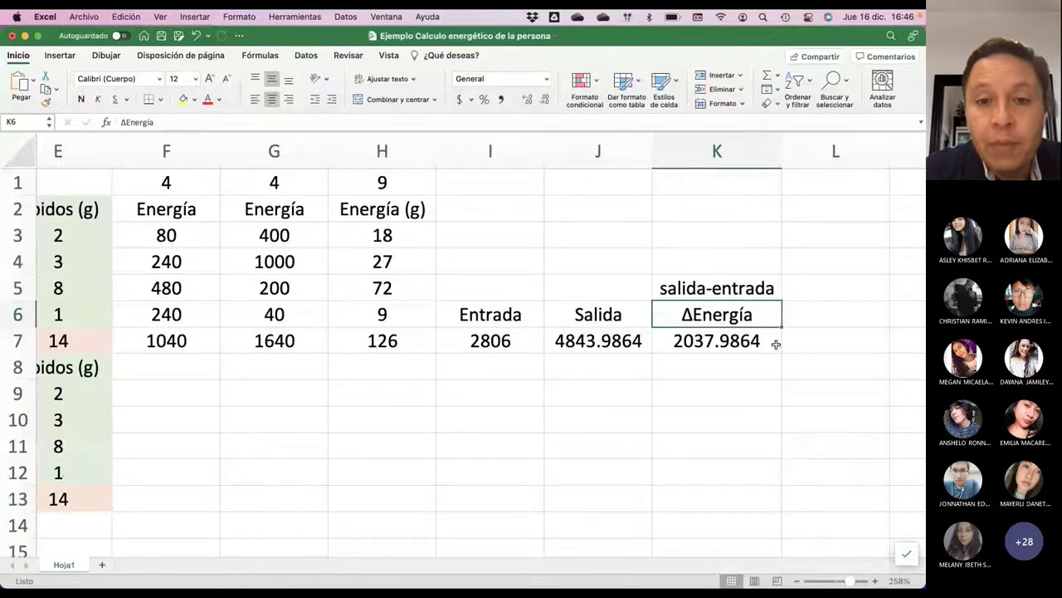
key(super+Tab)
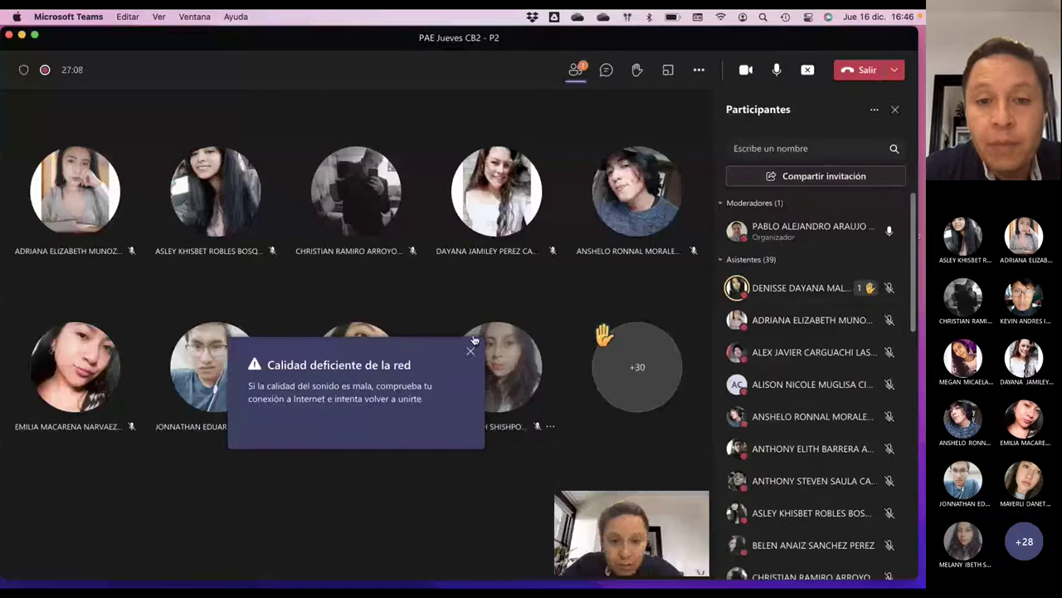
key(super+Tab)
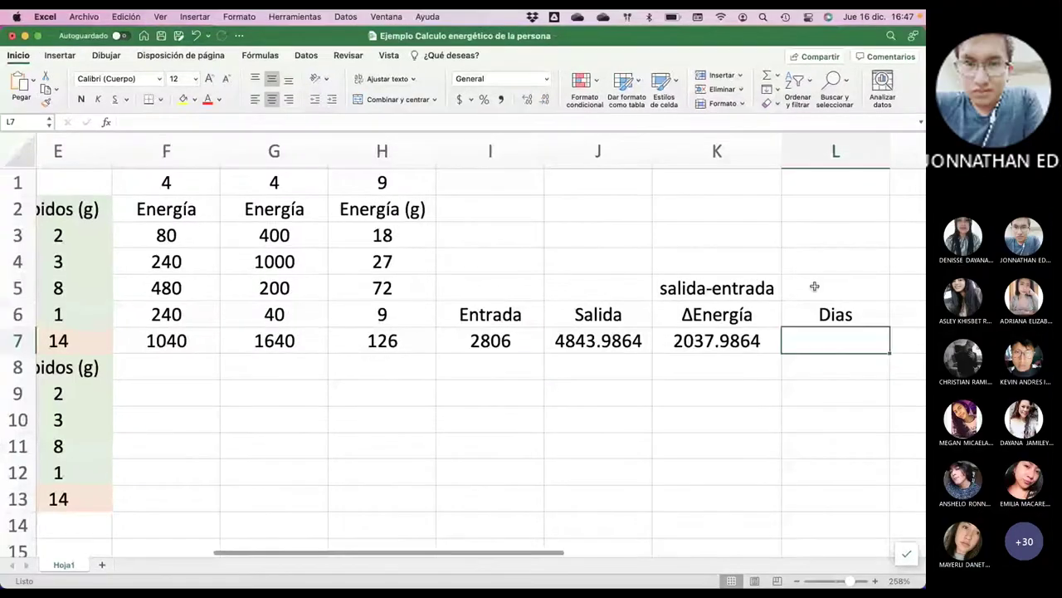
Number the days 1 to 8 in cells L7 to L14 under the Dias header.
text(1)
key(Return)
text(2)
key(Return)
text(3)
key(Return)
text(4)
key(Return)
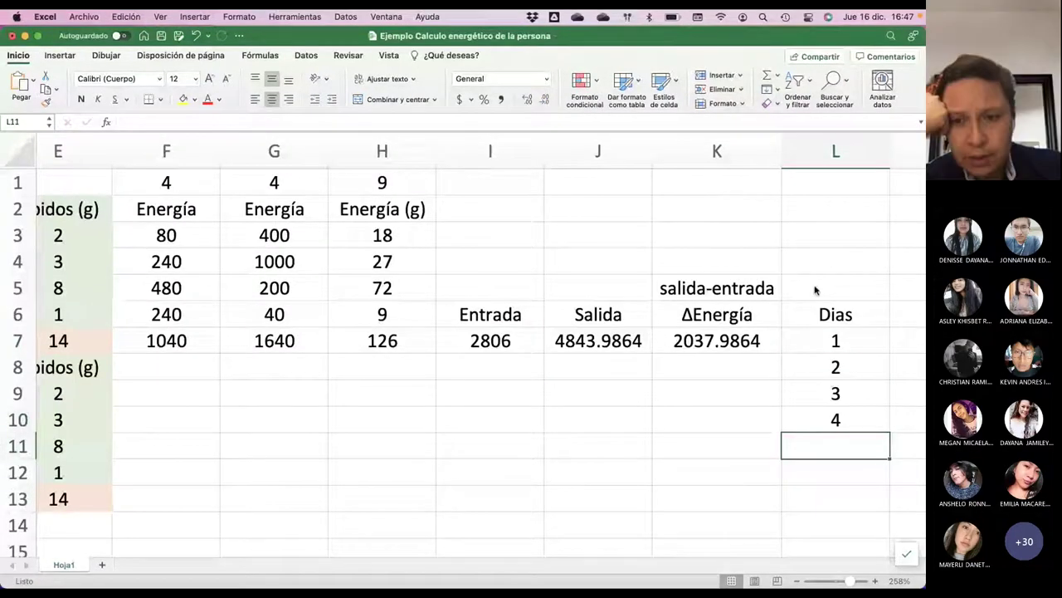
text(5)
key(Return)
text(6)
key(Return)
text(7)
key(Return)
text(8)
key(Return)
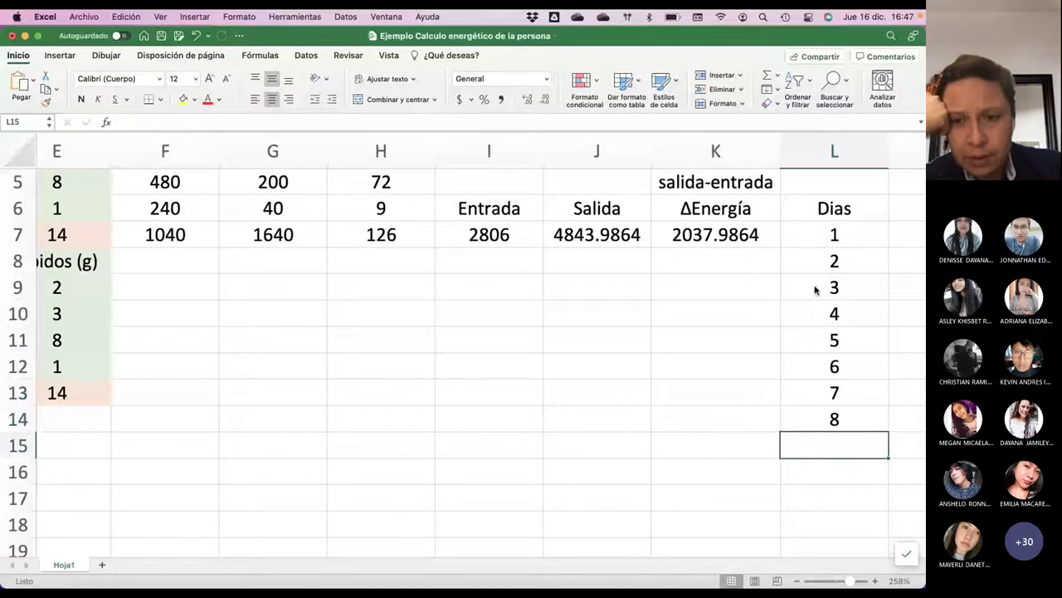
key(super+Tab)
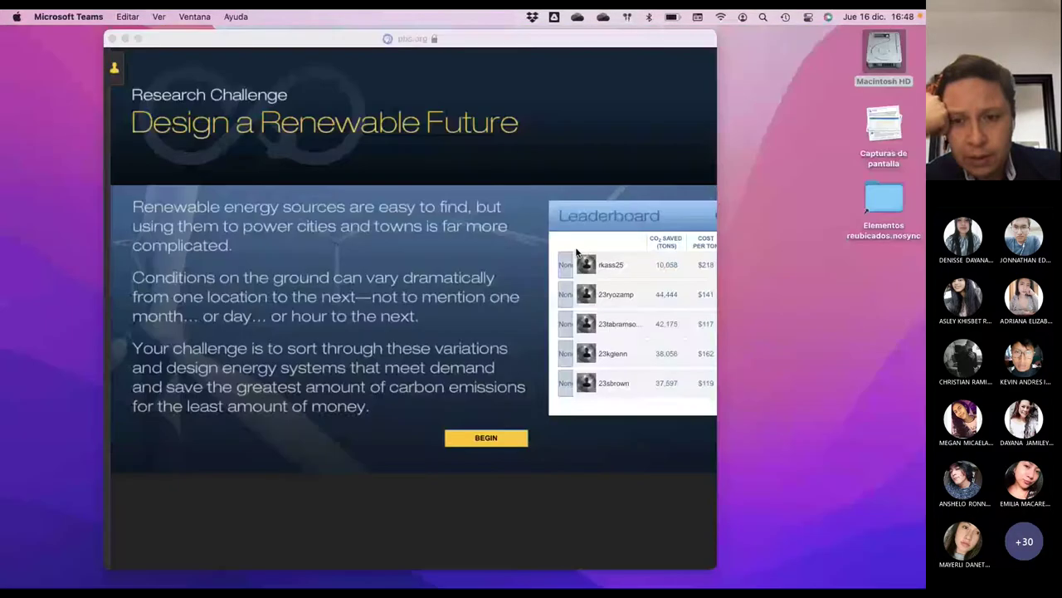
click(320, 99)
key(super+Tab)
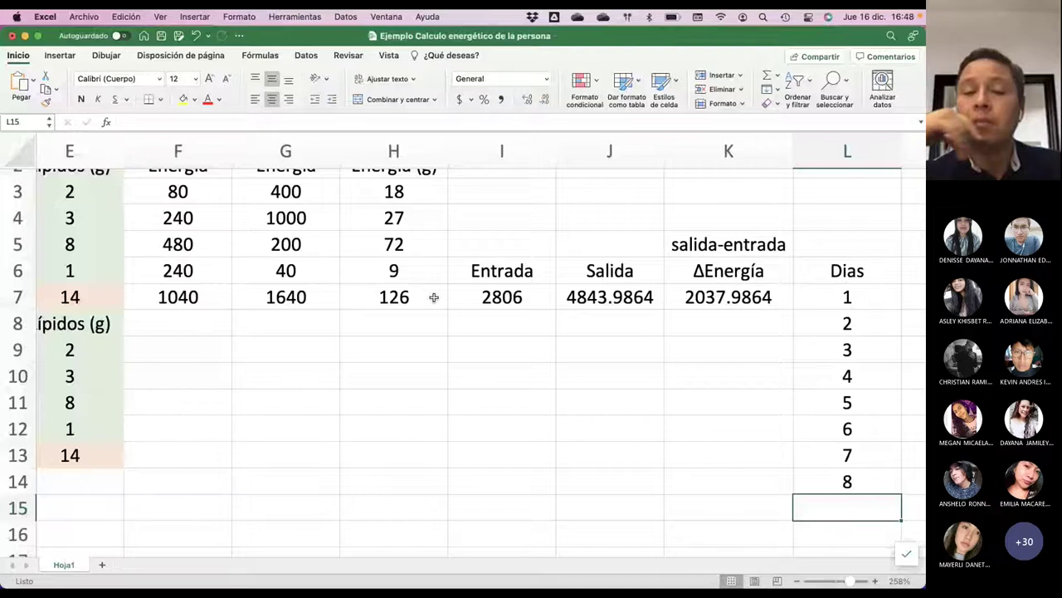
key(super+Tab)
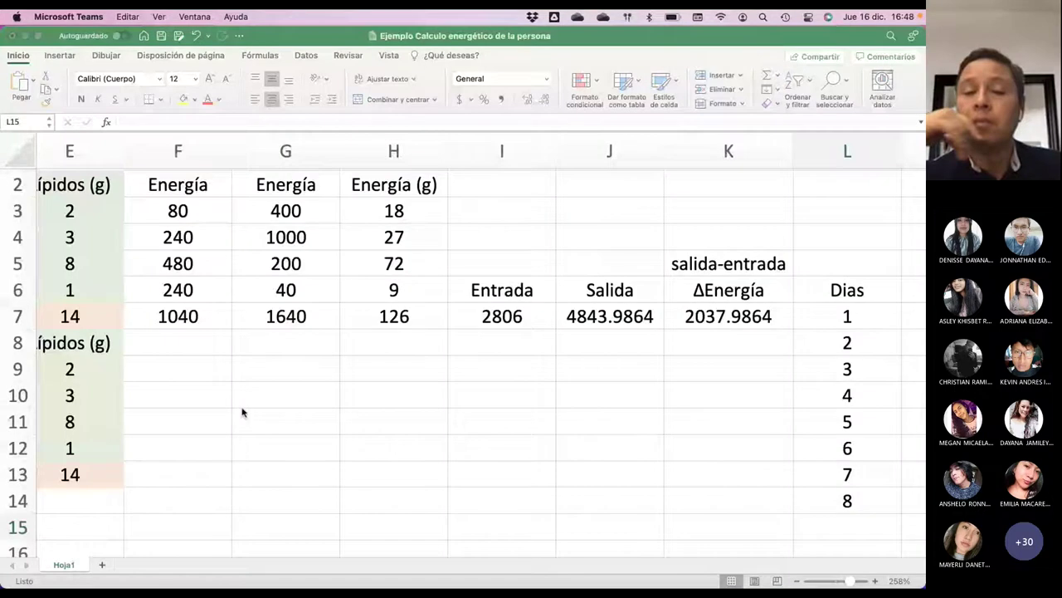
Connect the computer to the iPhone8 hotspot and switch back to the Excel workbook.
click(720, 17)
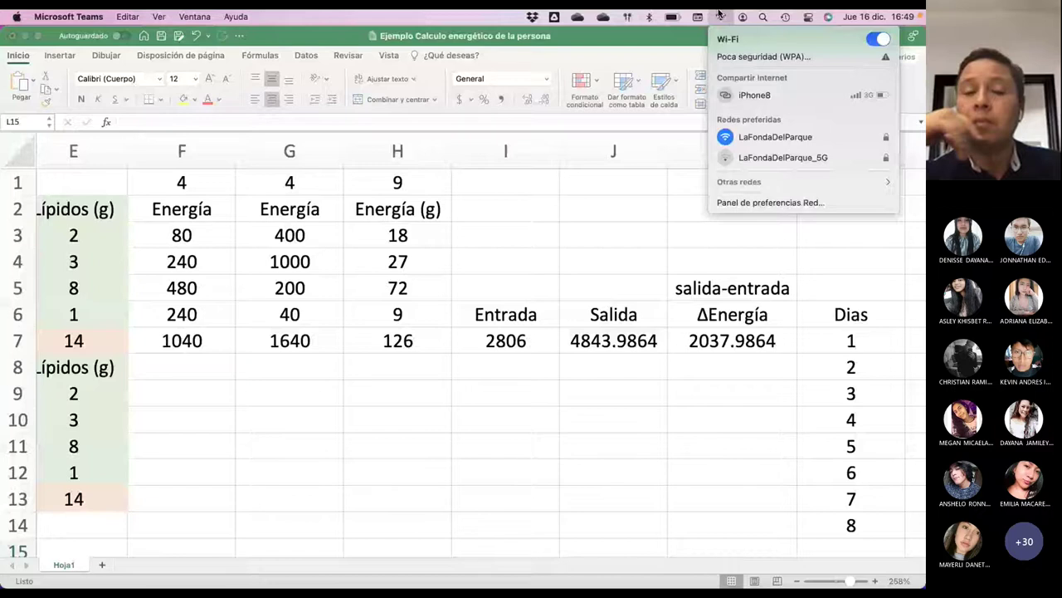
click(756, 97)
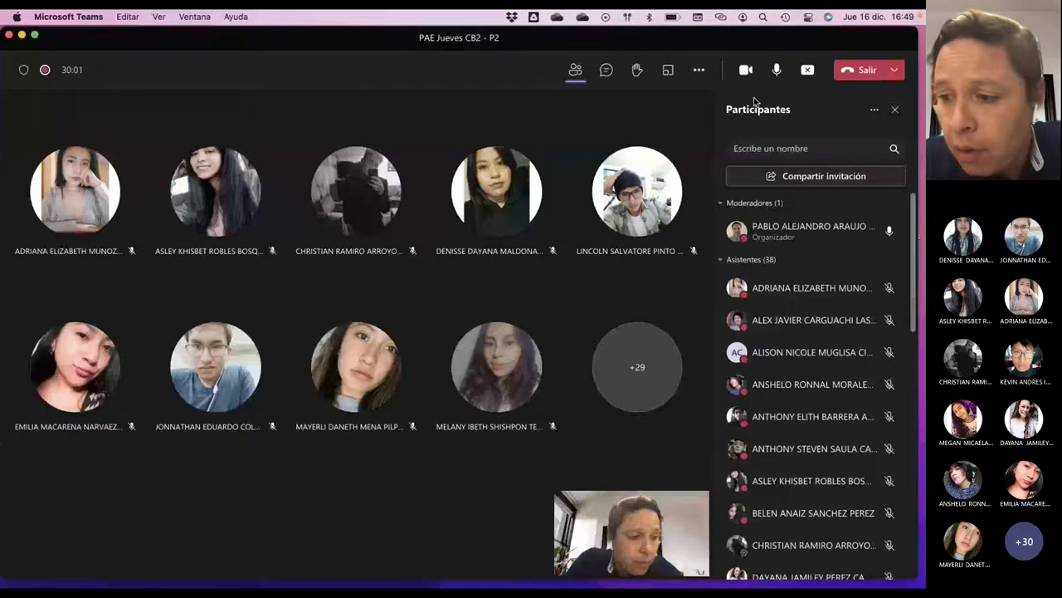
key(ctrl+Up)
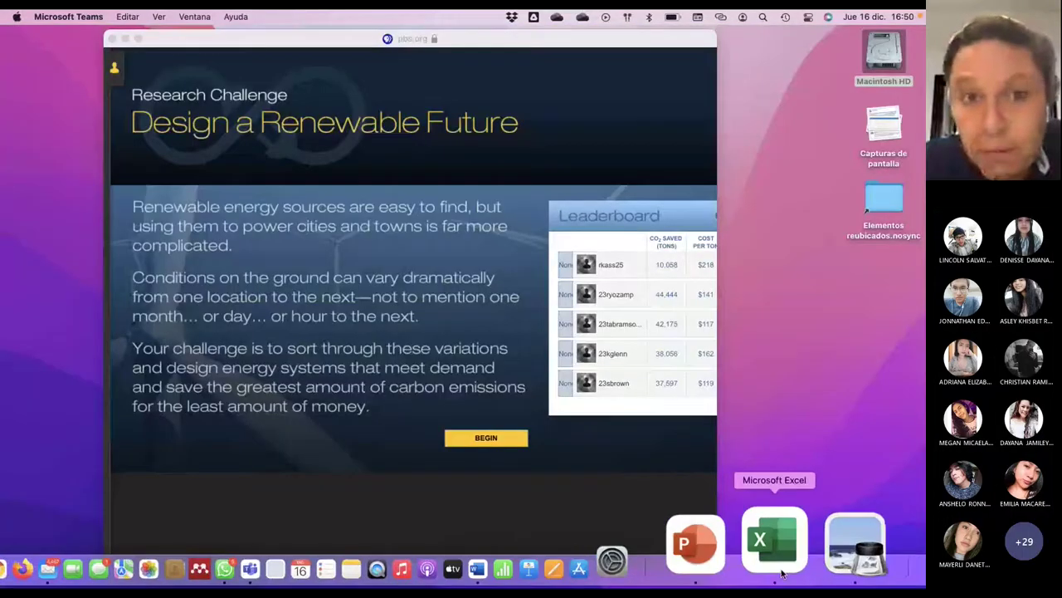
click(778, 571)
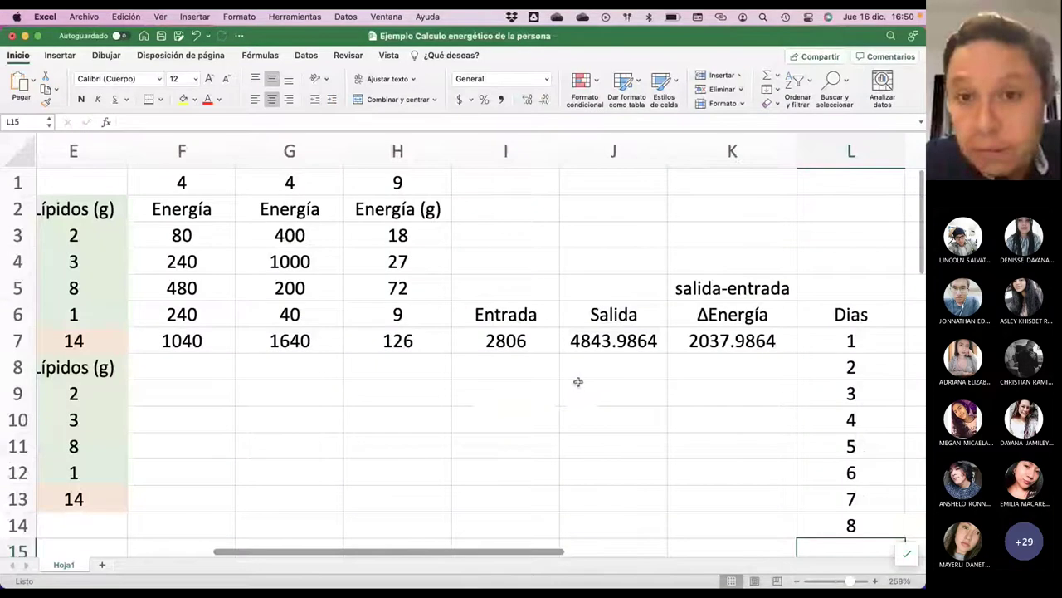
Check the computer's sound output settings and return to the Excel workbook.
click(626, 16)
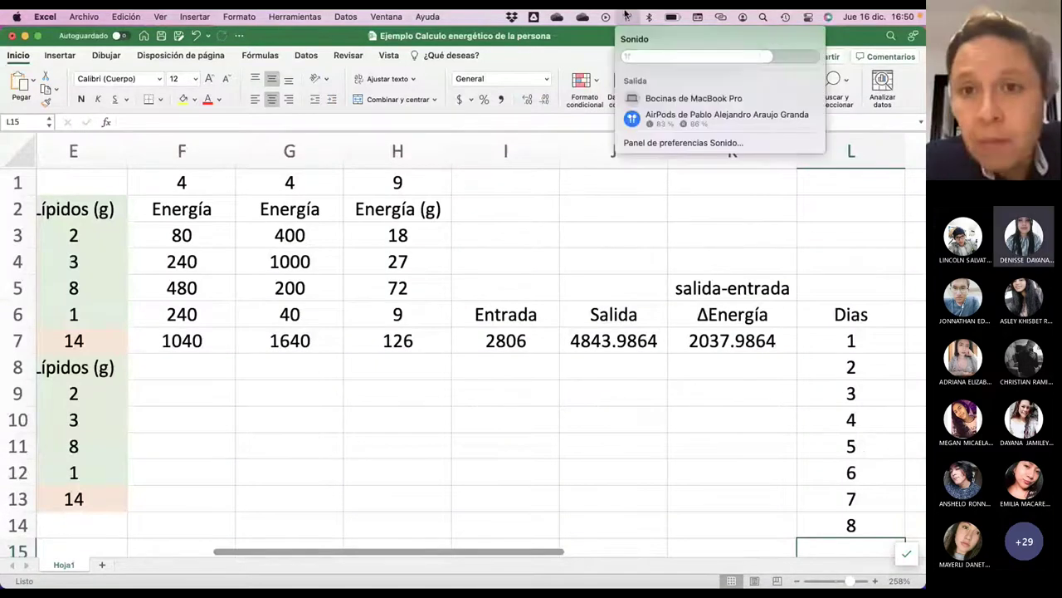
click(627, 17)
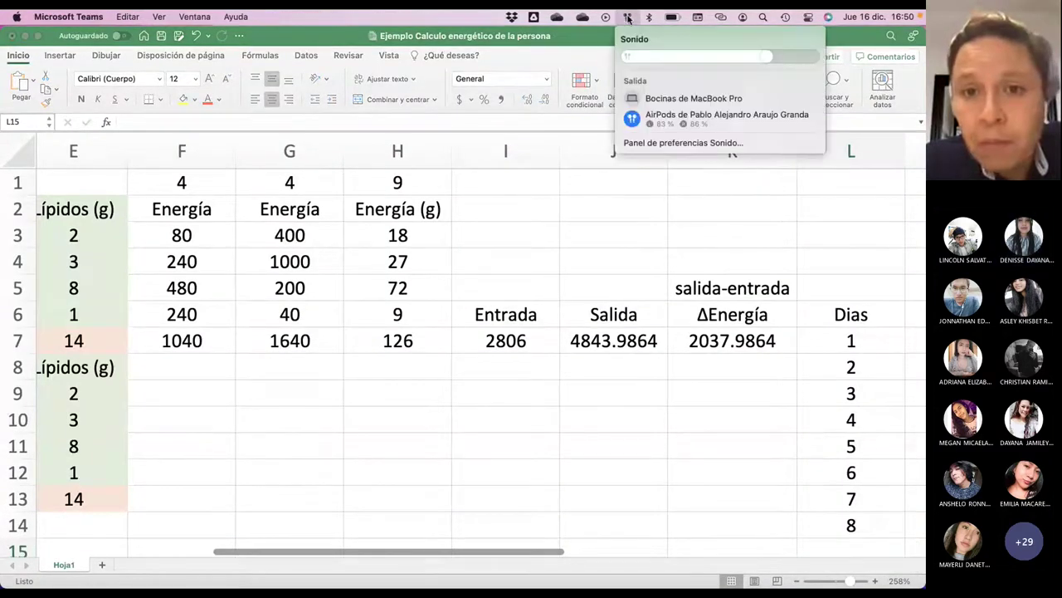
click(578, 200)
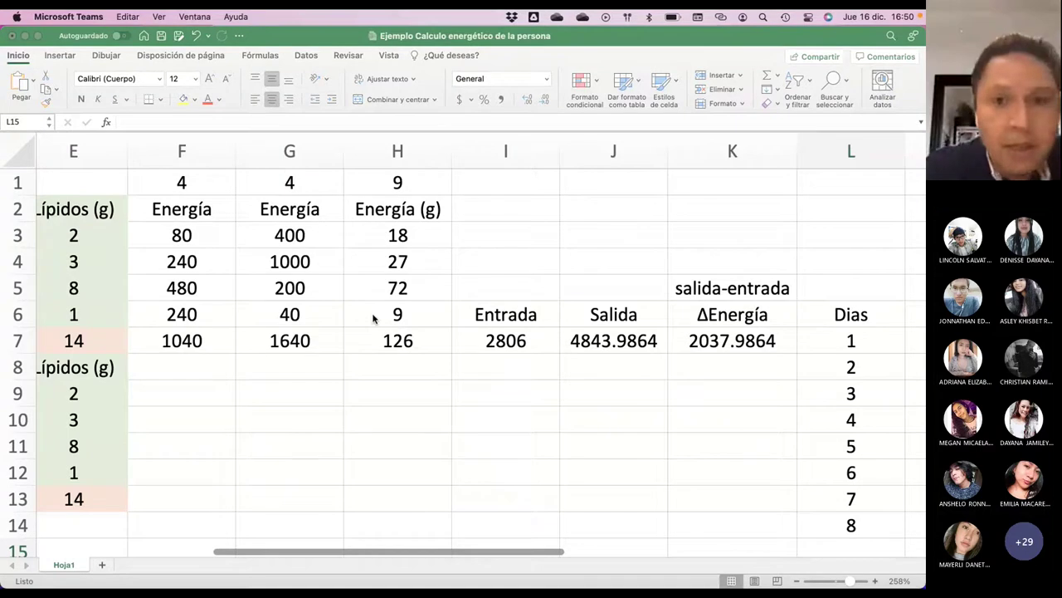
click(337, 44)
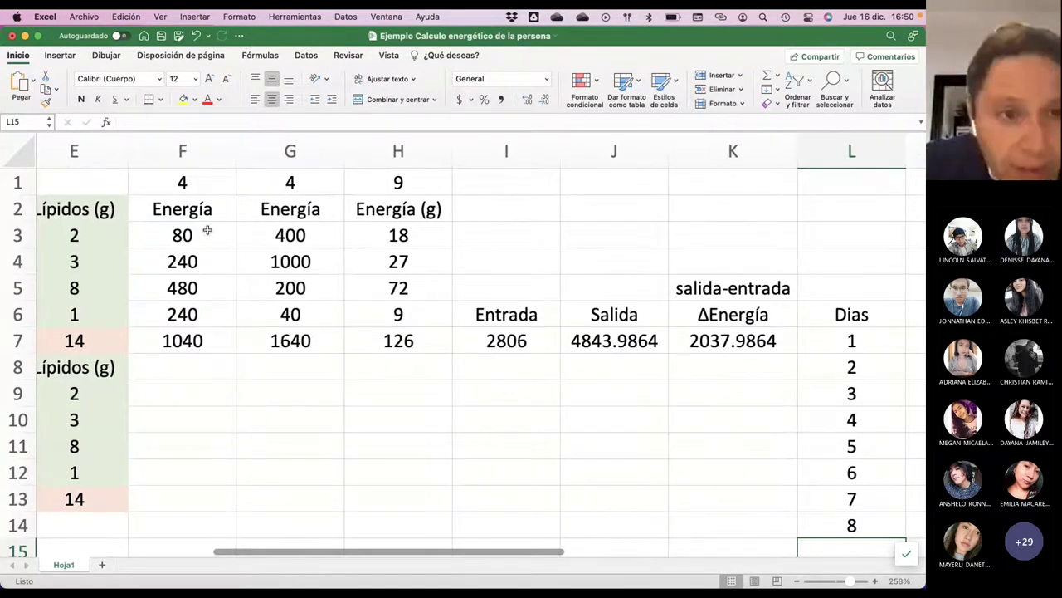
Review the food intake list with its carbohydrate, protein and lipid amounts and the energy columns beside them.
scroll(208, 231, left, 6)
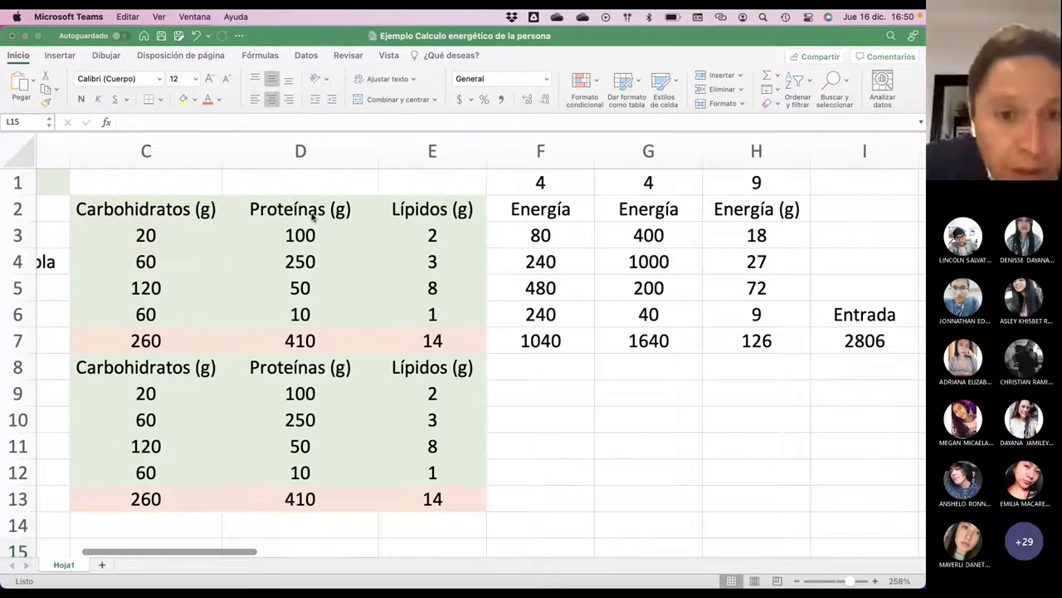
scroll(313, 214, left, 3)
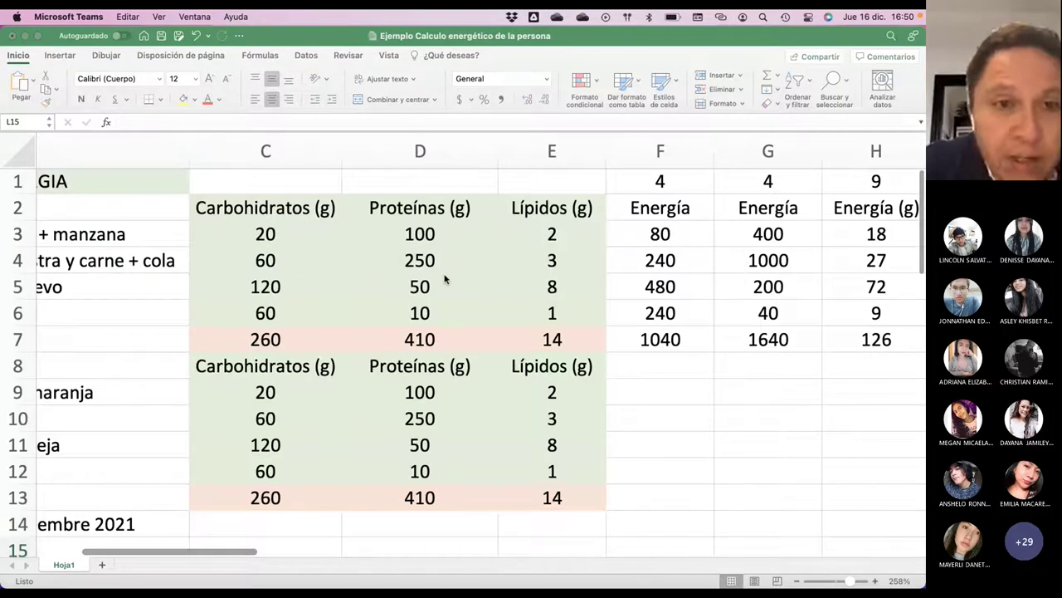
scroll(444, 281, left, 10)
scroll(445, 281, right, 7)
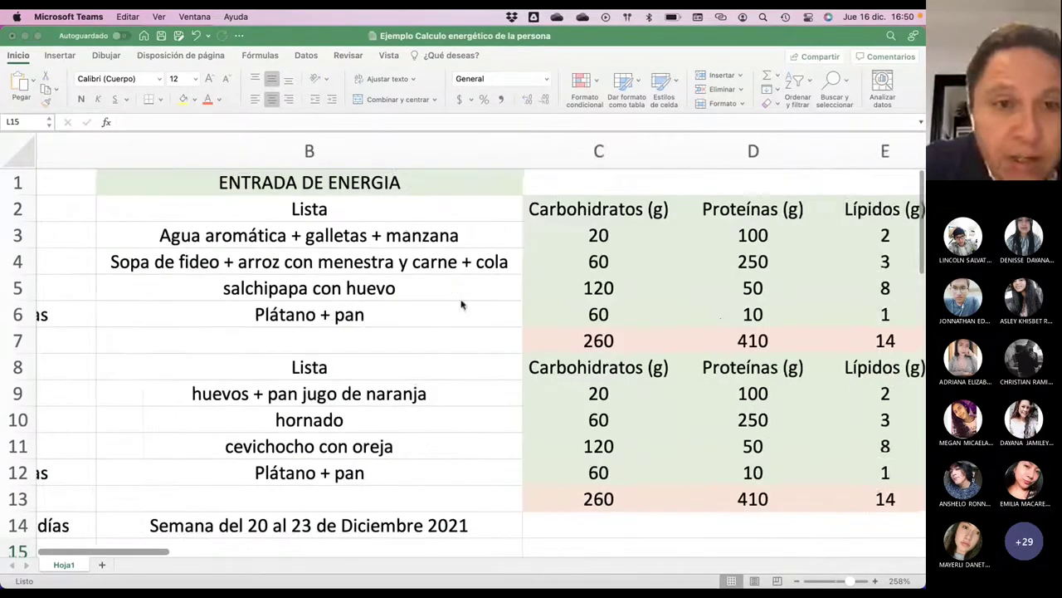
scroll(463, 306, right, 2)
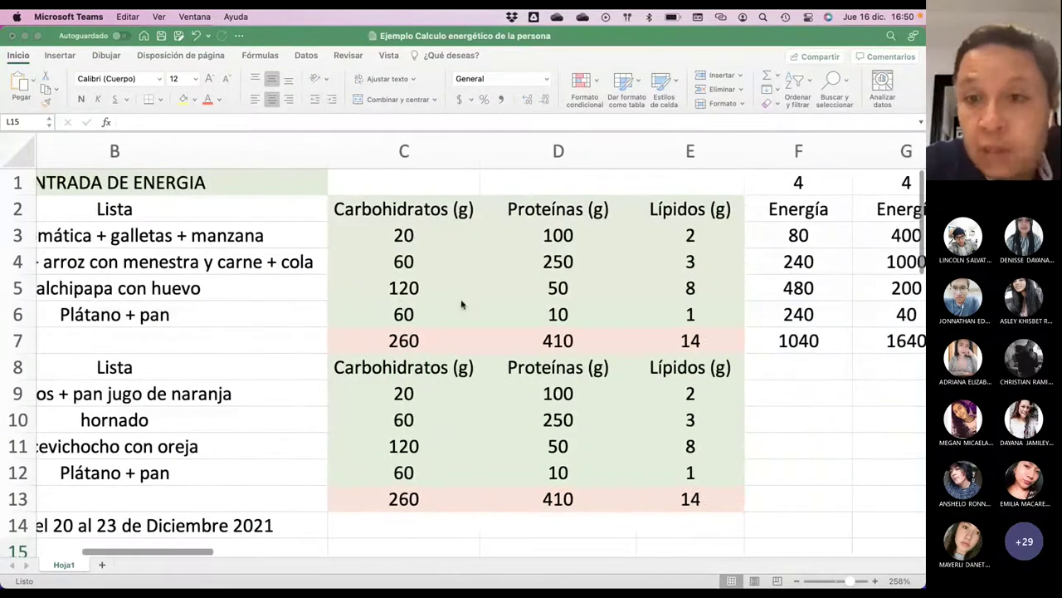
scroll(653, 288, right, 8)
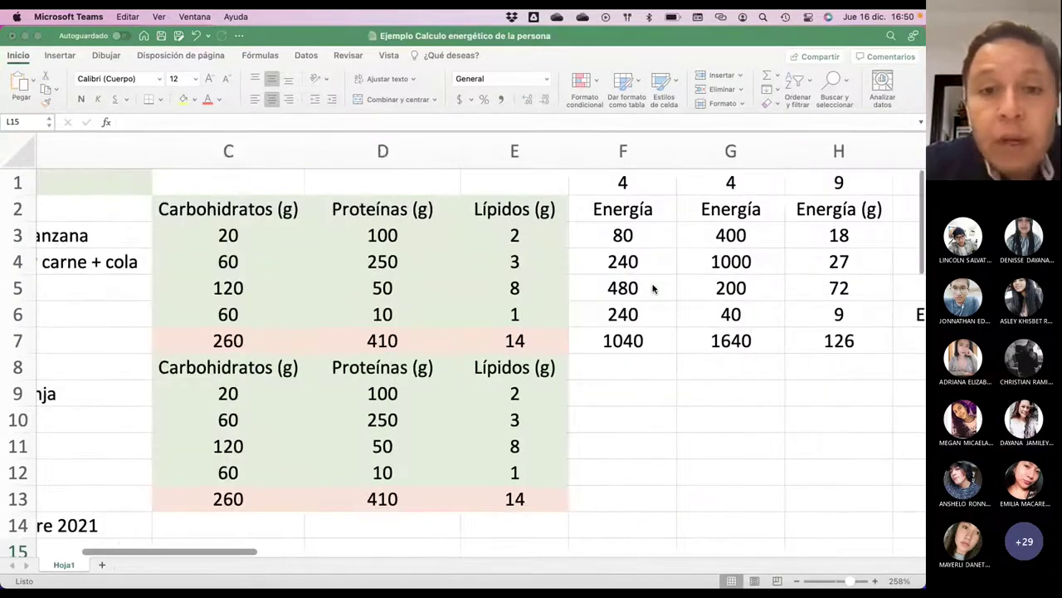
scroll(653, 288, right, 2)
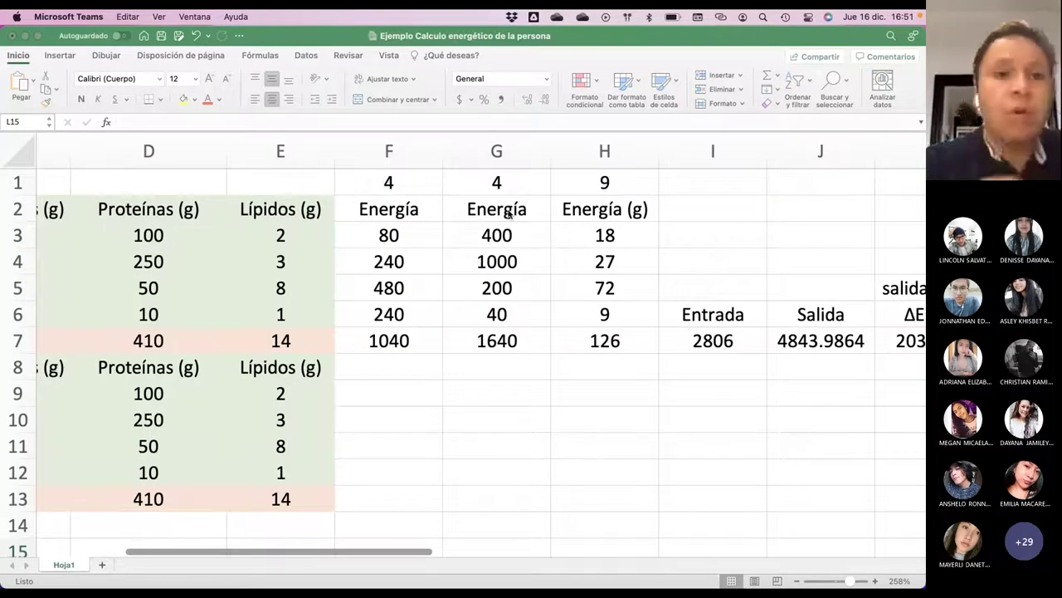
Change the carbohydrate energy header in F2 to "Energía (Kcal/g)" and widen column F to fit it.
click(434, 208)
double_click(435, 208)
text((Kcal/g))
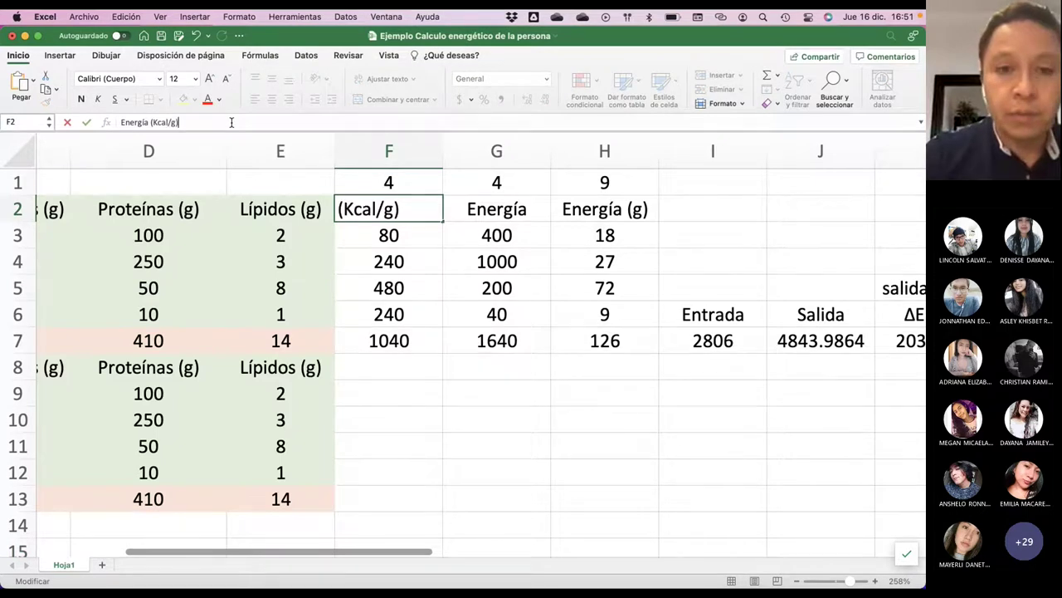
key(Return)
drag(443, 150, 474, 151)
Change the protein energy header in G2 to "Energía (Kcal/g)" and fit column G to its contents.
scroll(130, 237, left, 2)
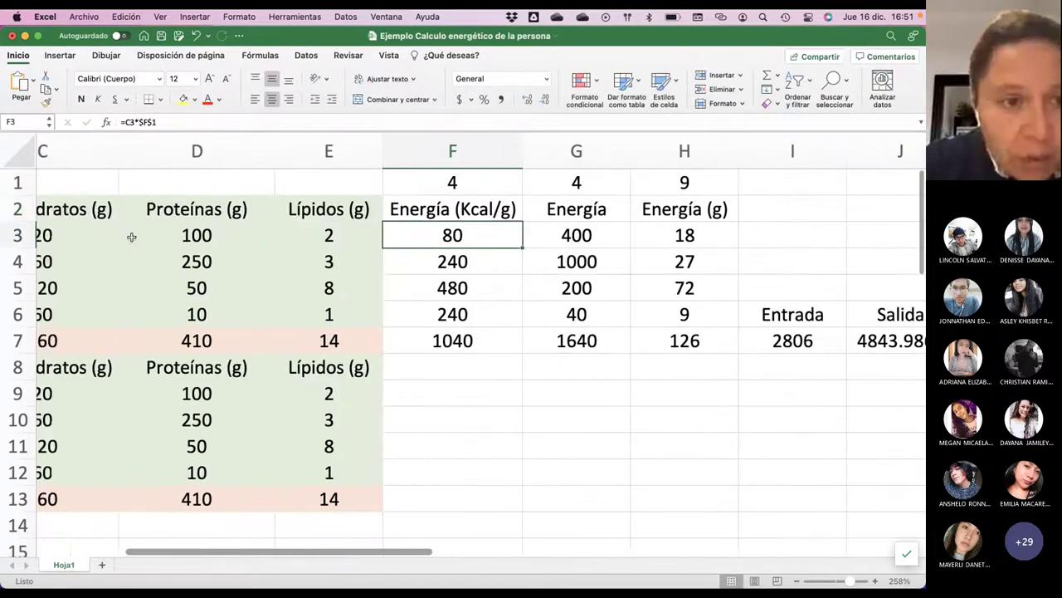
click(115, 236)
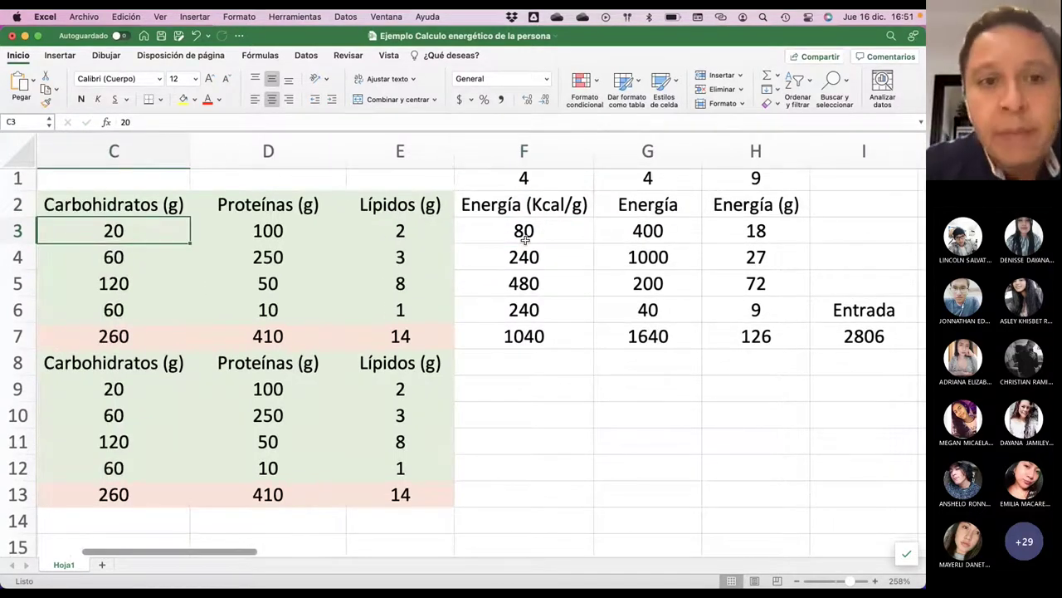
click(664, 208)
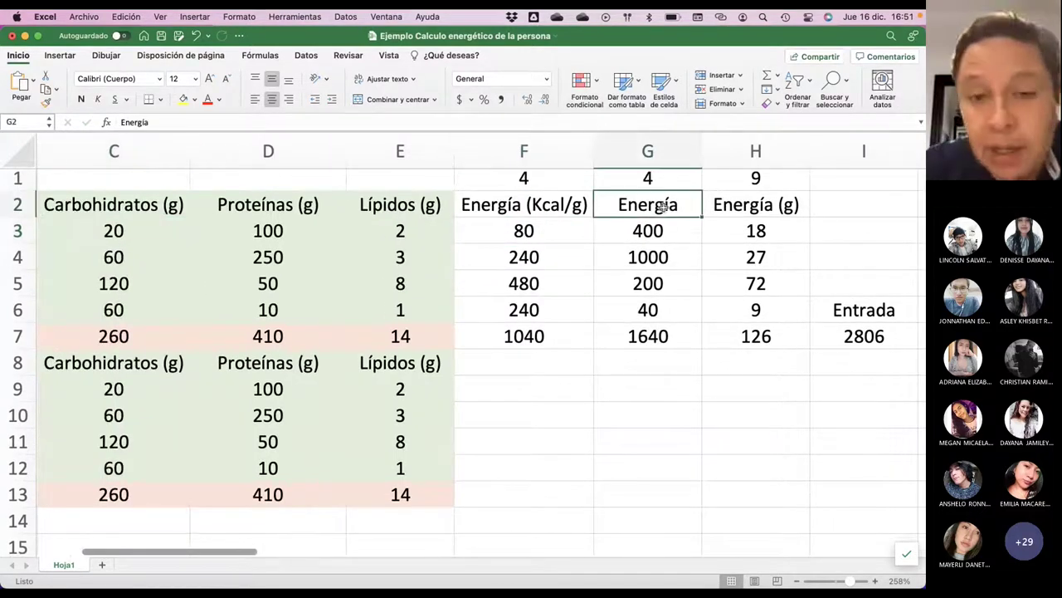
click(208, 121)
text(()
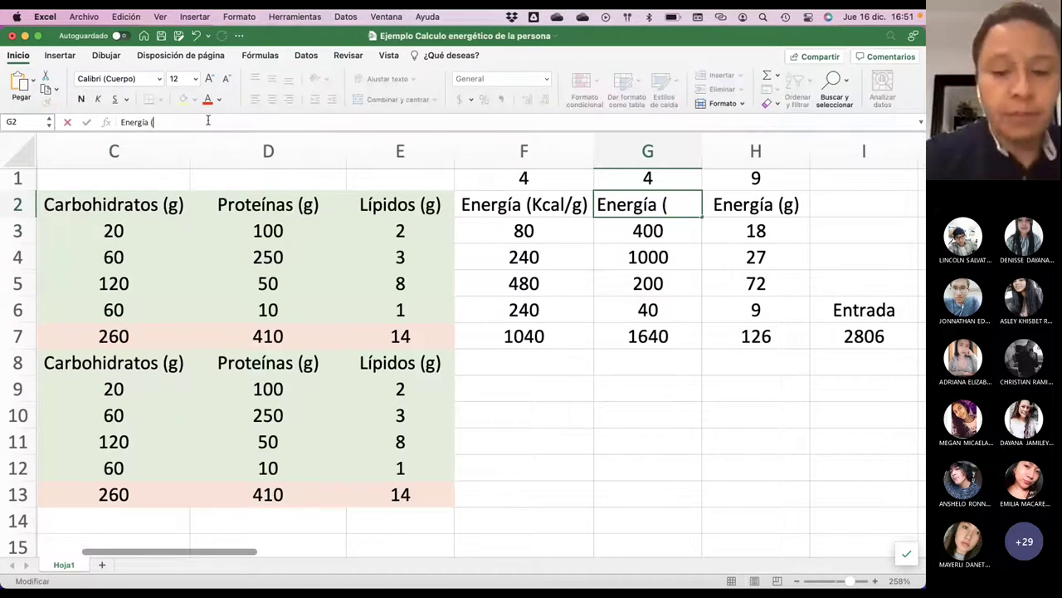
text(Kcal/g))
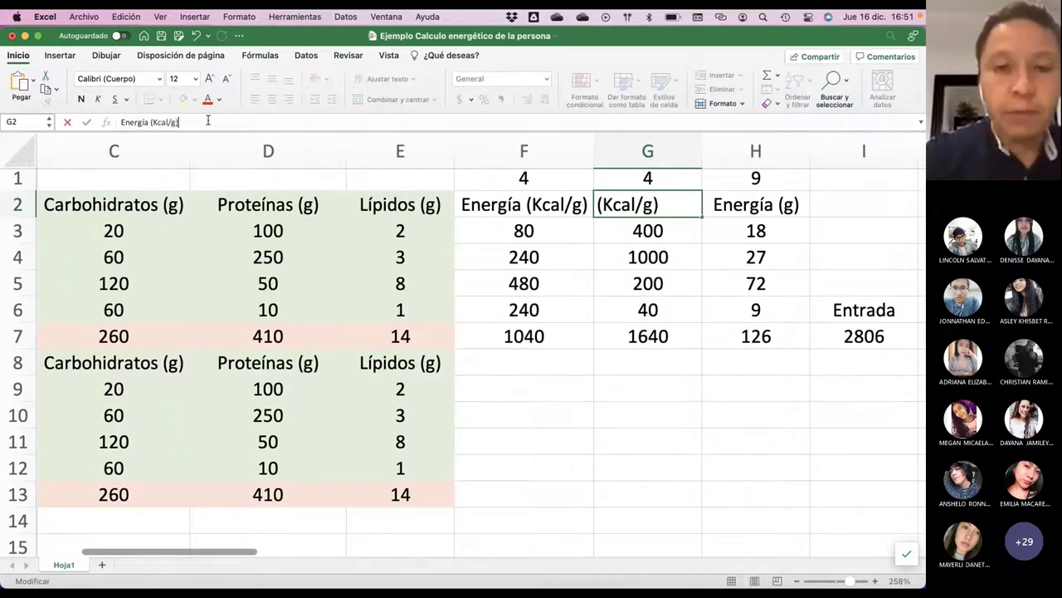
key(Return)
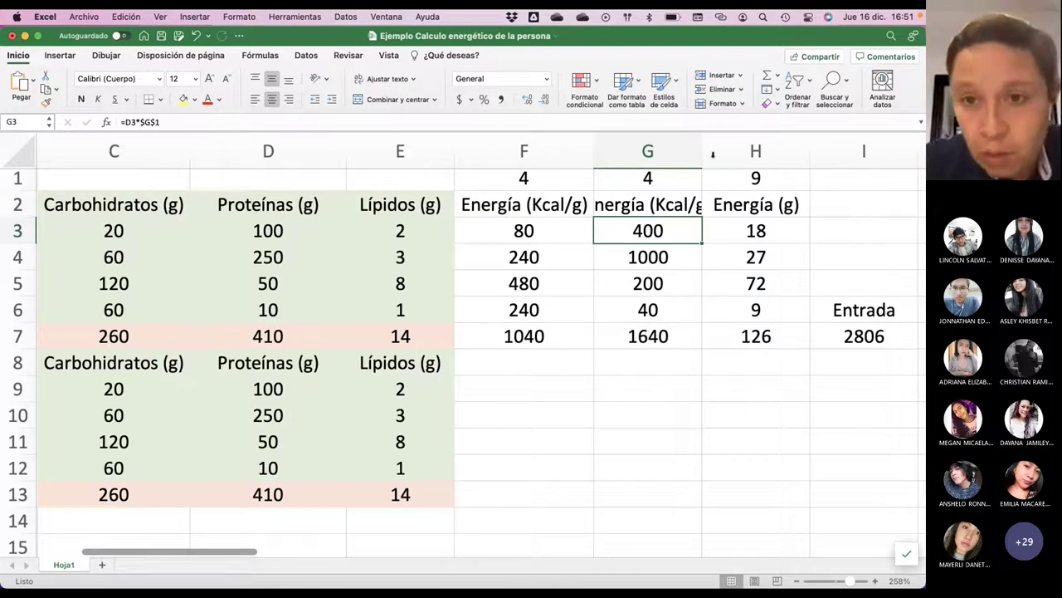
double_click(703, 151)
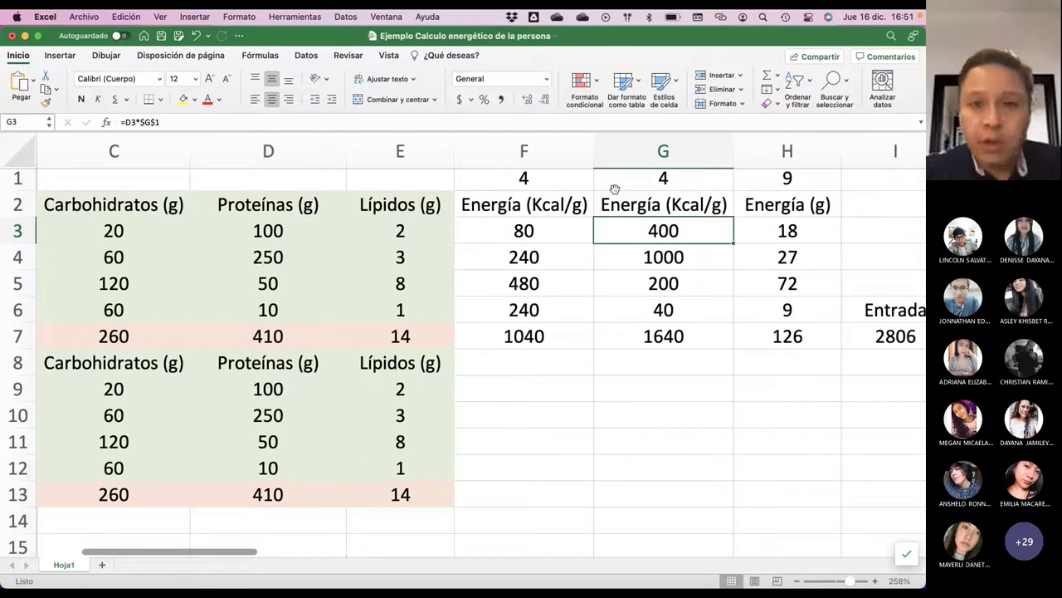
Change the lipid energy header in H2 to "Energía (Kcal/g)" with column H fitted to it, and save the workbook.
click(809, 207)
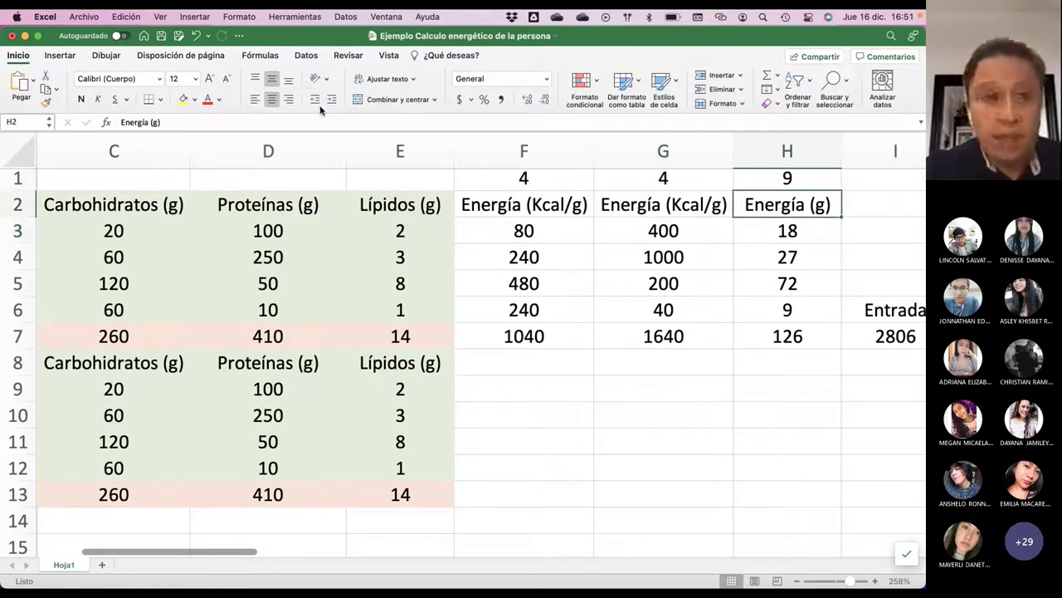
click(154, 123)
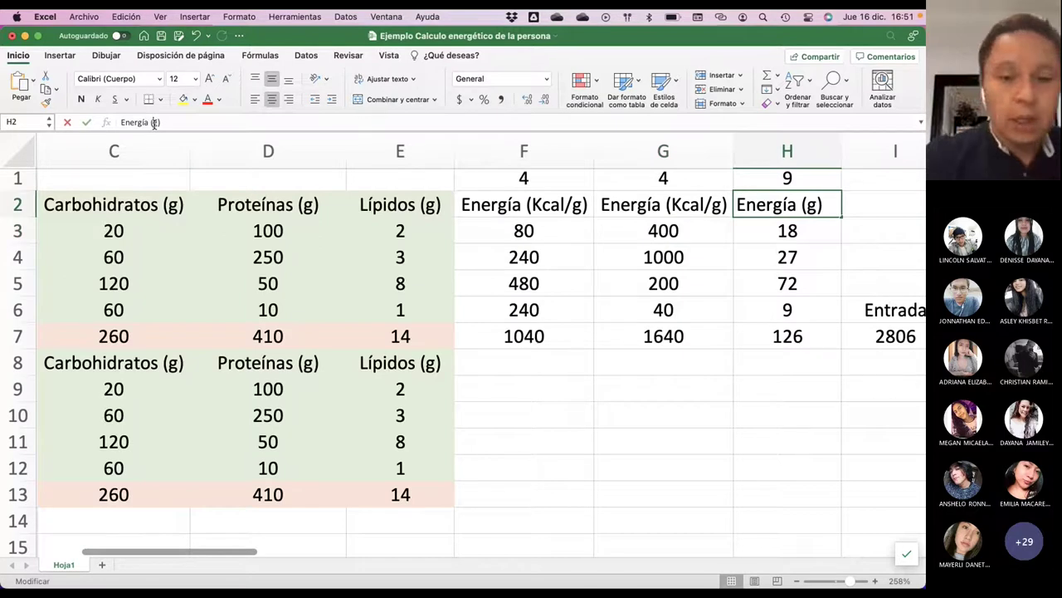
text(Kcal)
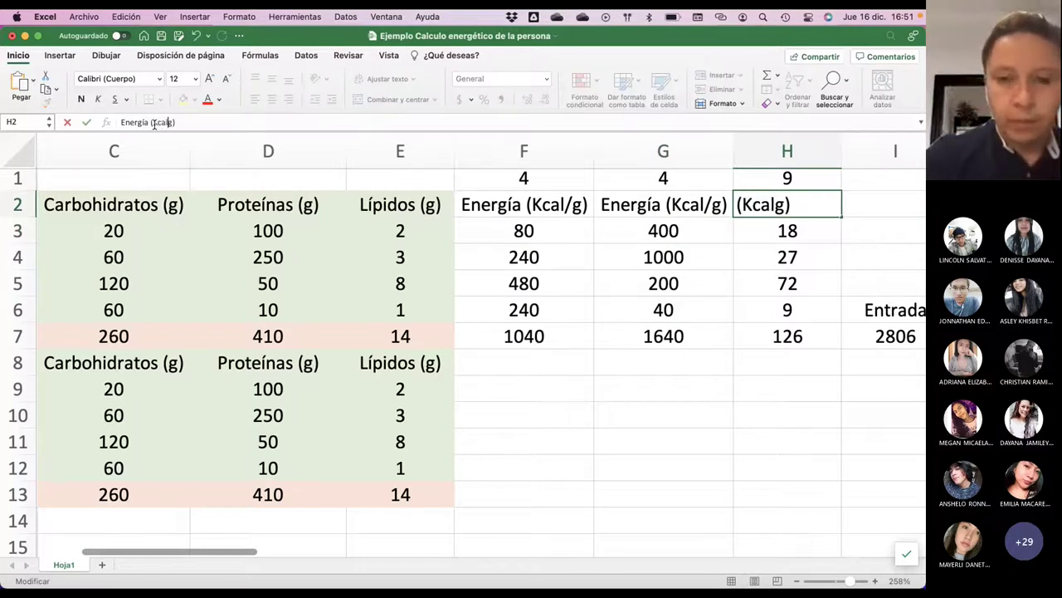
text(/)
key(Return)
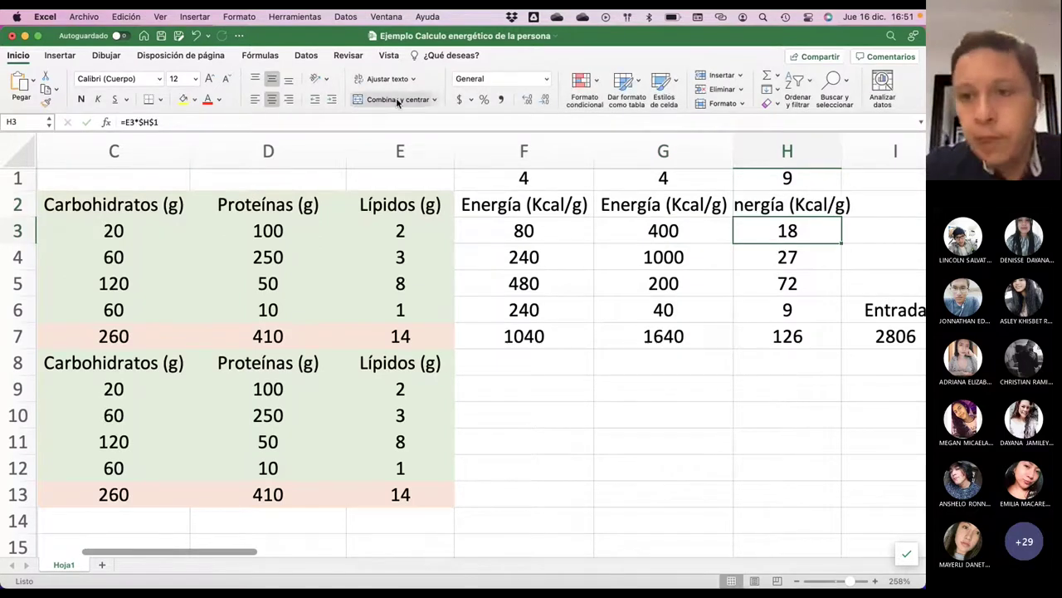
double_click(840, 150)
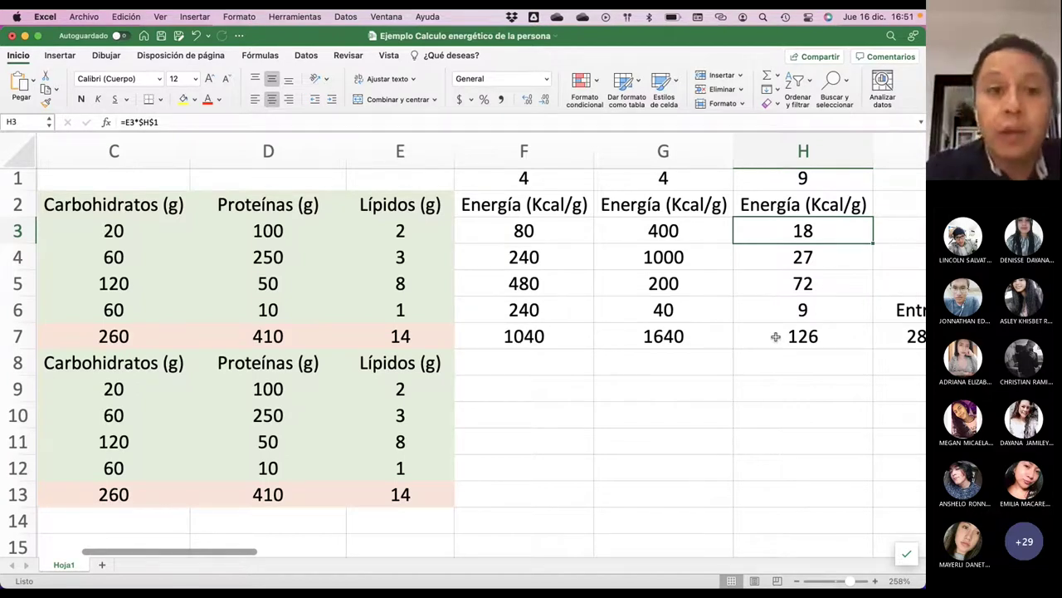
click(163, 36)
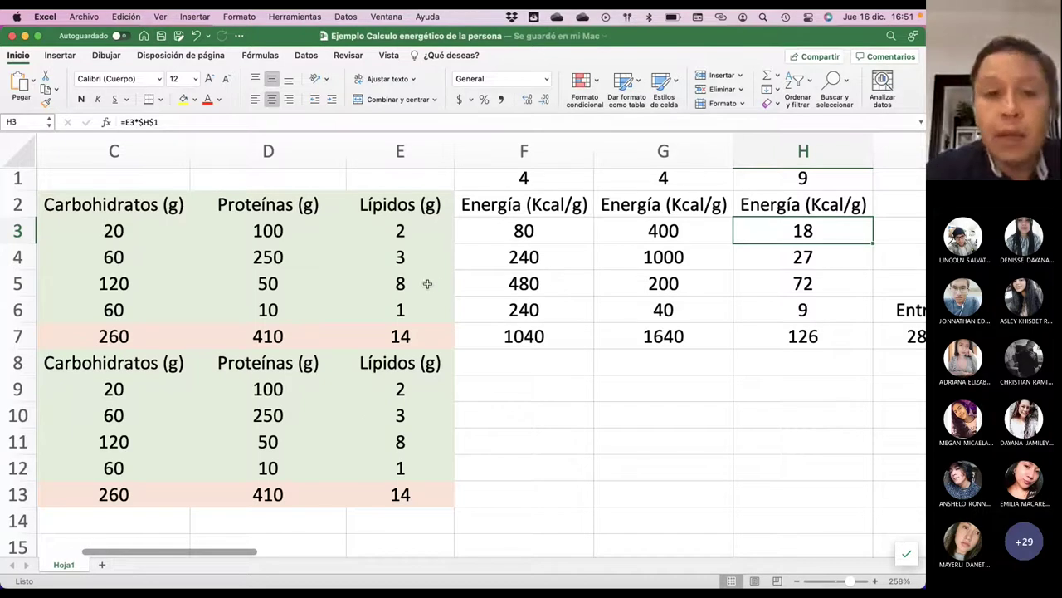
Inspect the formulas behind the Entrada total in I7 and the Salida total in J7.
scroll(428, 284, right, 5)
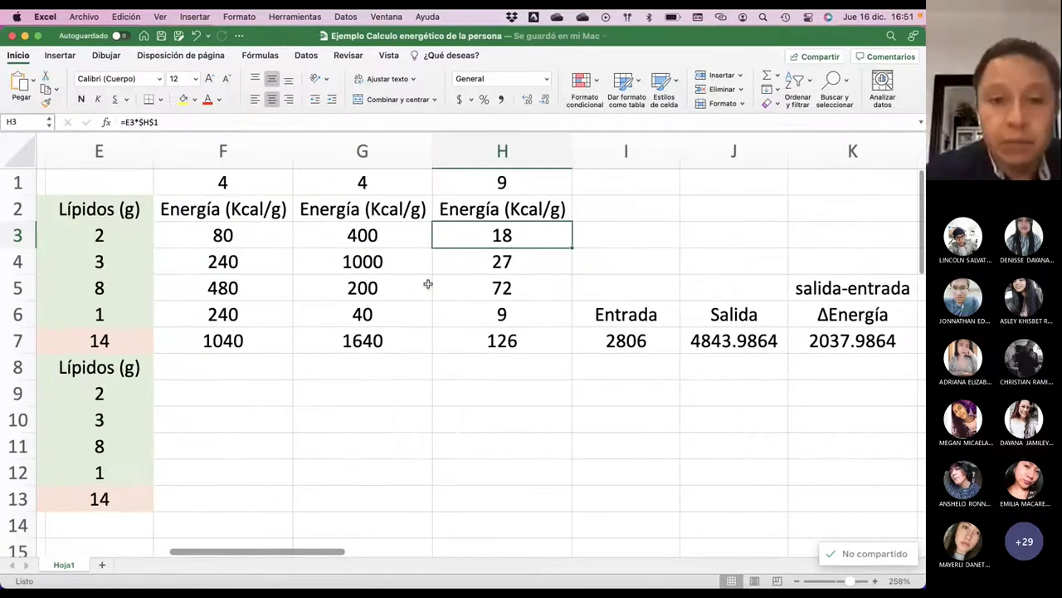
scroll(427, 284, right, 3)
scroll(428, 283, down, 1)
click(469, 323)
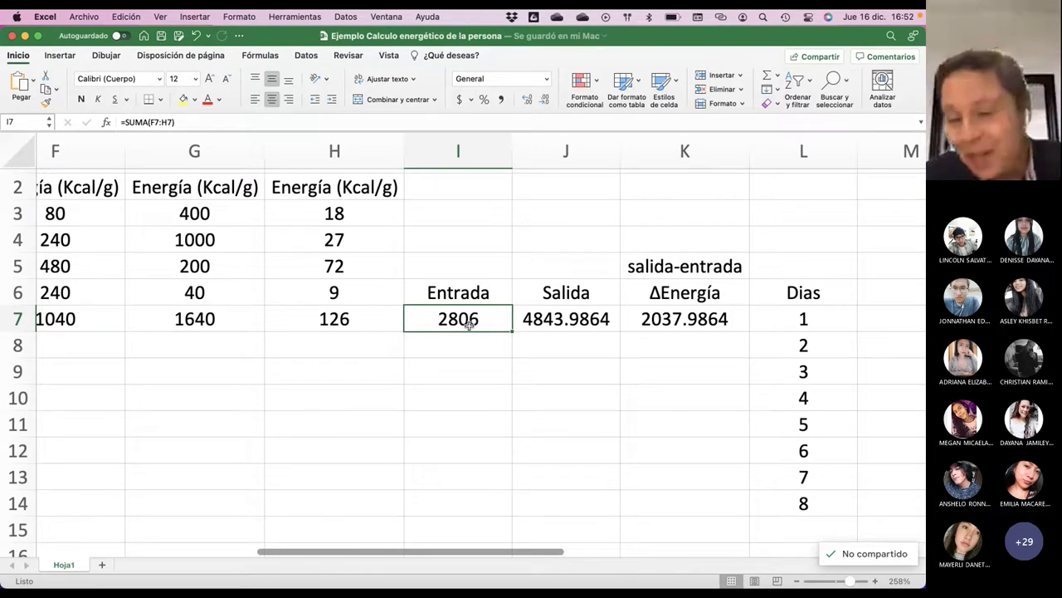
key(Right)
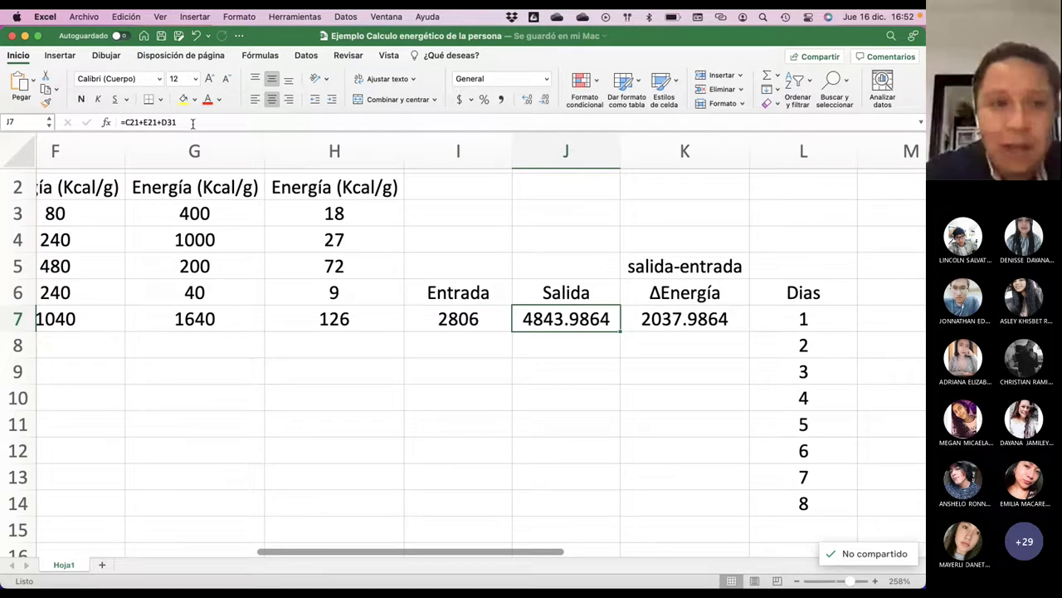
Trace the Salida formula in J7 to its source cells C21, E21 and D31 in the metabolism and activity sections.
key(F2)
scroll(400, 325, left, 5)
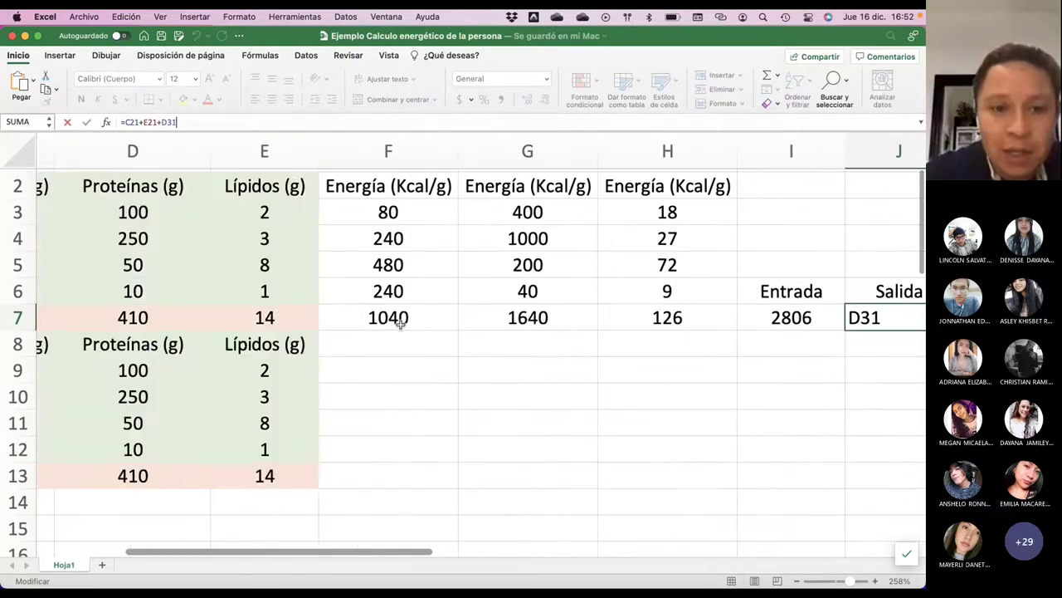
scroll(400, 324, down, 5)
scroll(401, 325, left, 2)
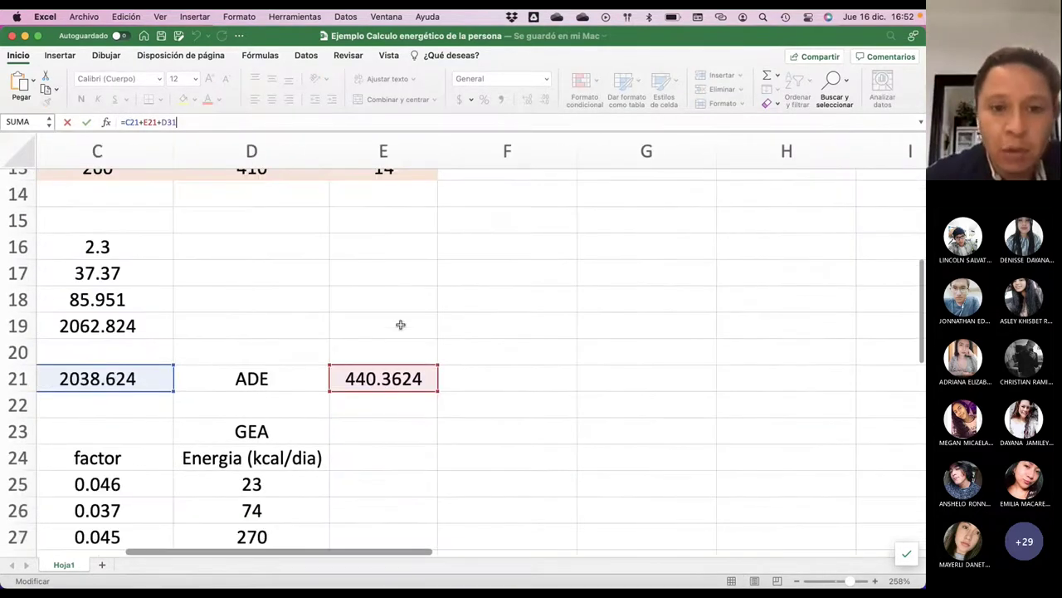
scroll(400, 324, left, 3)
scroll(593, 368, left, 5)
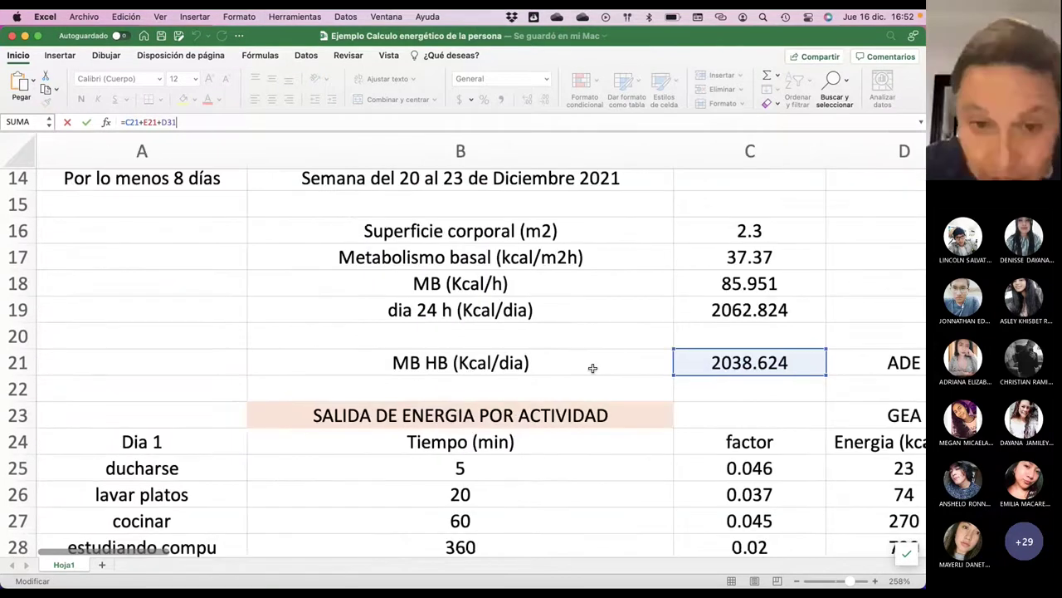
scroll(593, 368, right, 3)
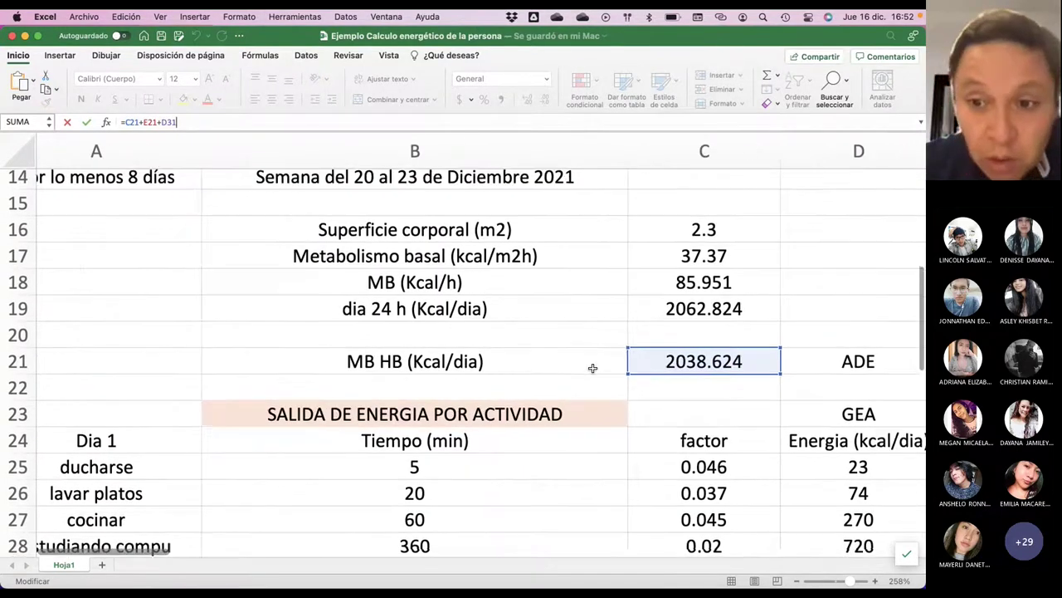
scroll(593, 368, down, 1)
scroll(592, 367, up, 2)
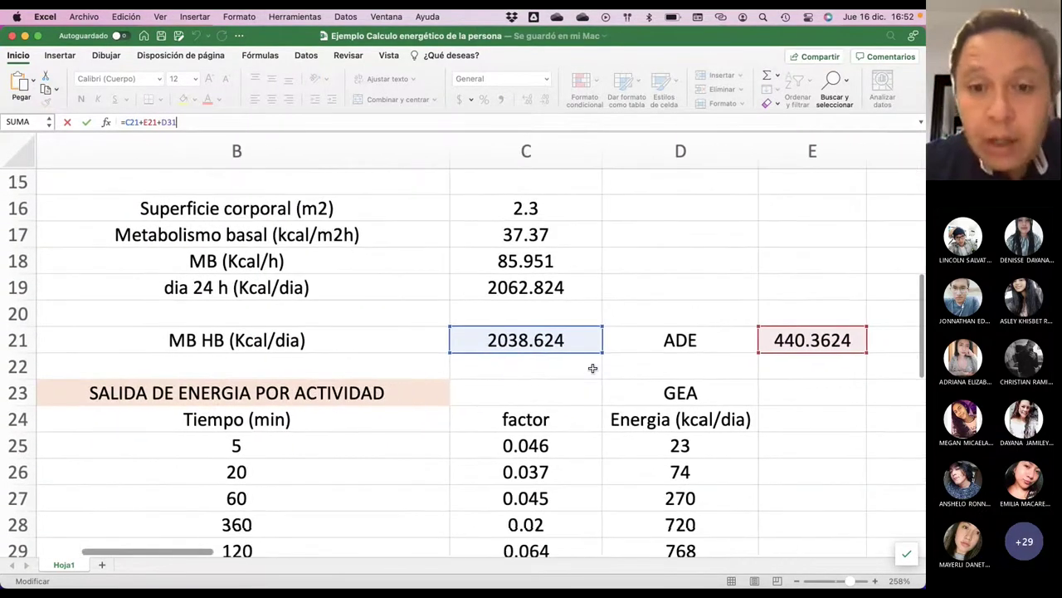
scroll(592, 368, right, 4)
scroll(593, 368, down, 5)
scroll(593, 367, down, 1)
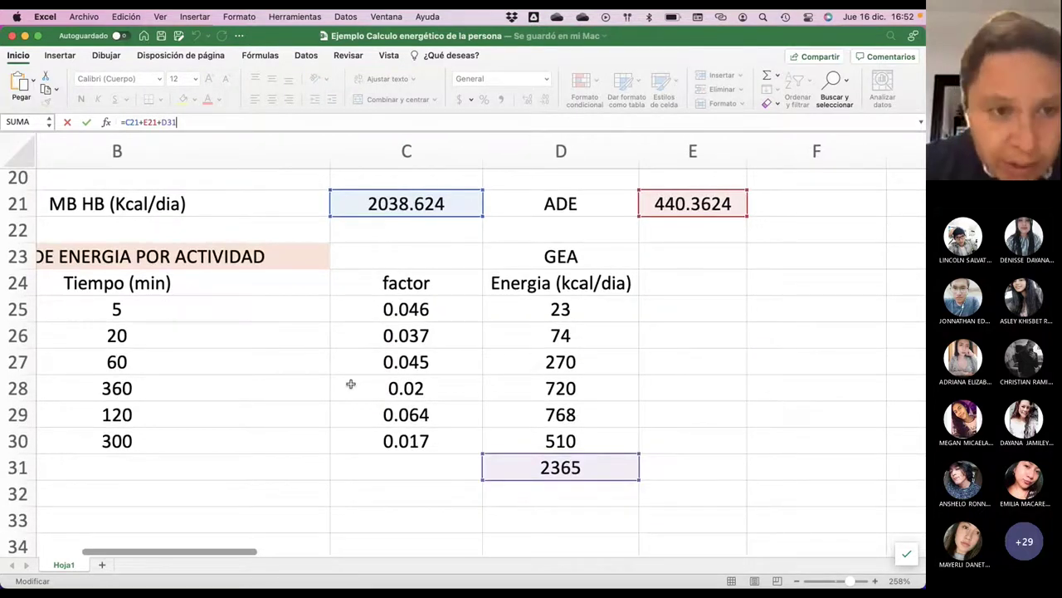
Examine the Dia 1 activities with their times, factors and energy in rows 24 to 31, and close the J7 formula.
scroll(351, 384, left, 4)
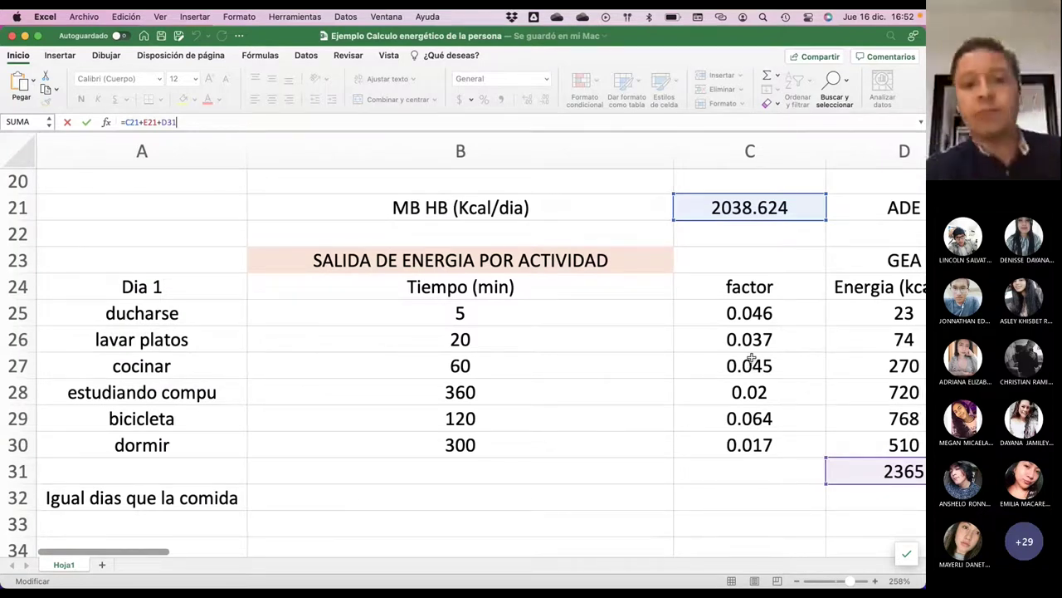
scroll(751, 357, right, 3)
scroll(751, 357, right, 2)
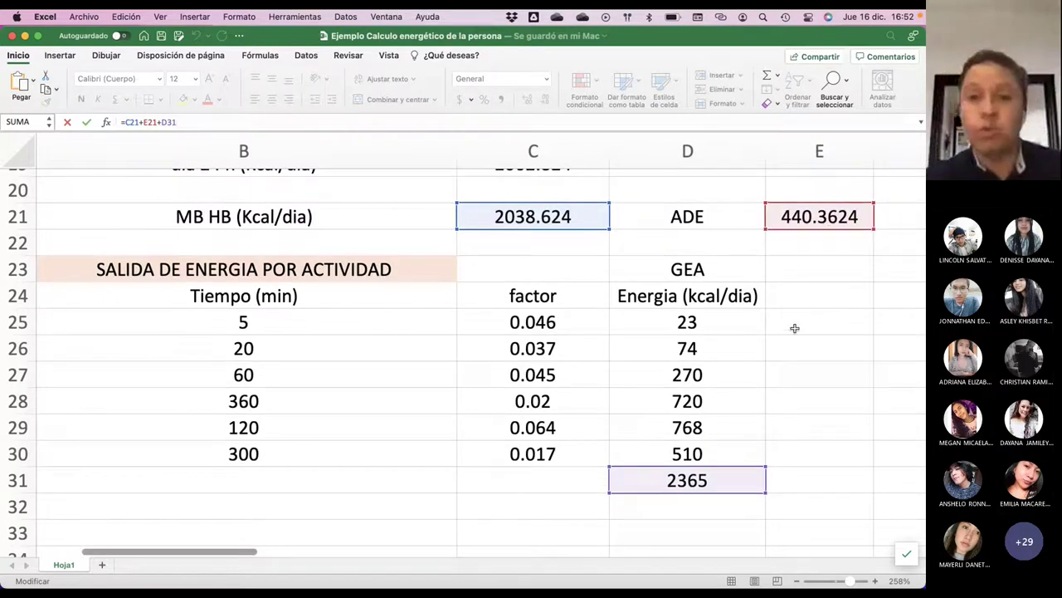
scroll(794, 327, up, 10)
scroll(794, 328, right, 3)
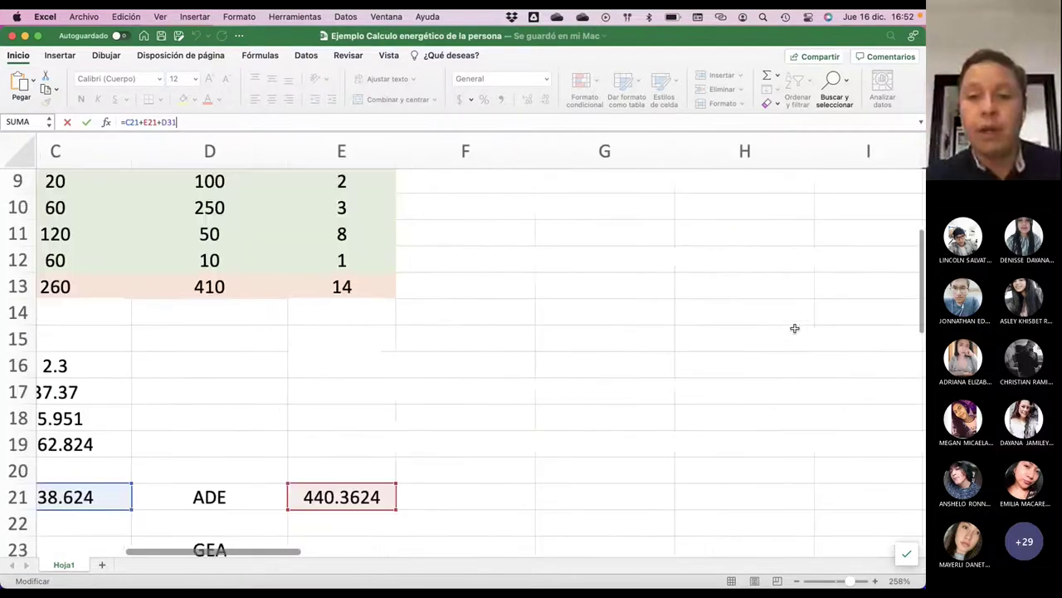
scroll(794, 328, up, 8)
scroll(794, 328, right, 3)
scroll(795, 328, down, 2)
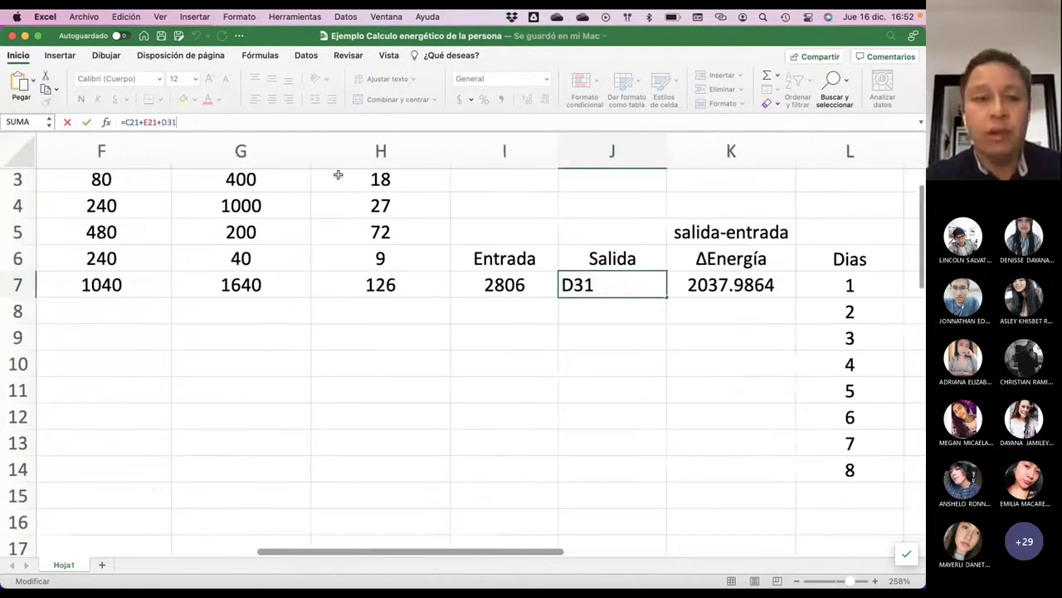
key(Return)
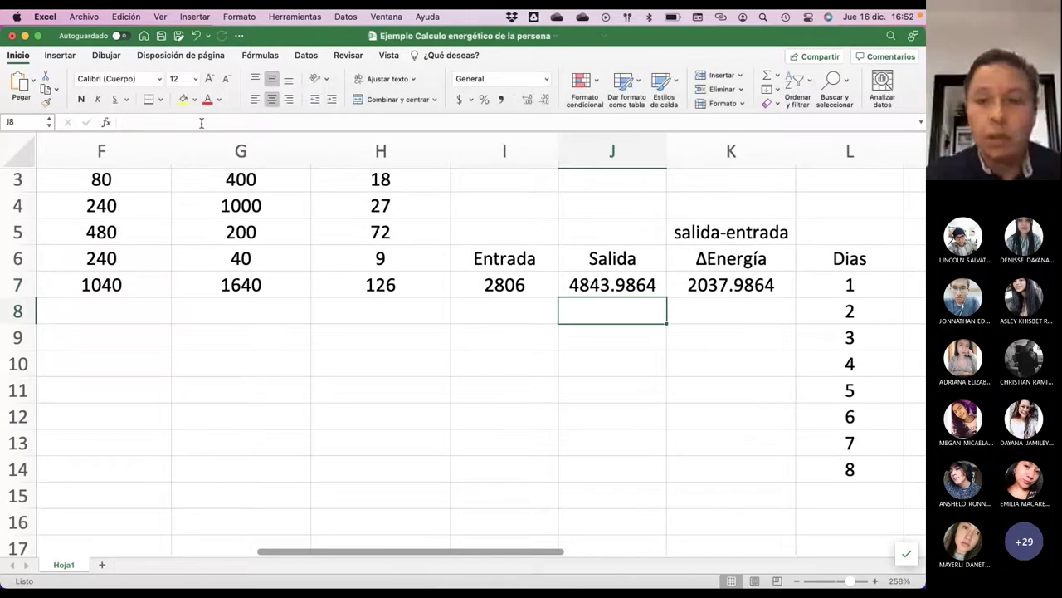
Format the Salida total in J7 to show two decimal places.
click(616, 282)
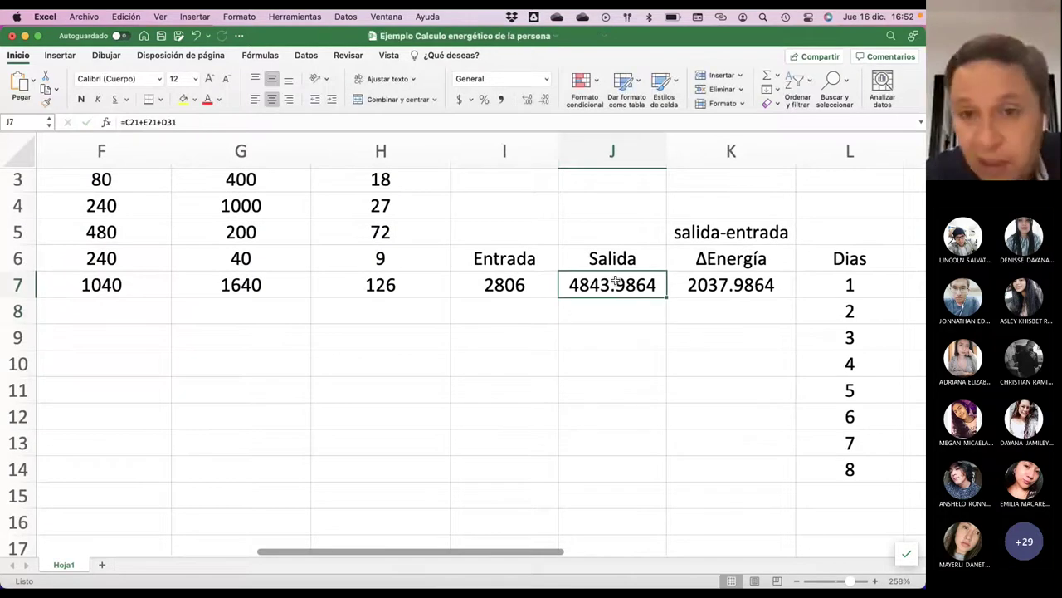
click(532, 103)
click(531, 104)
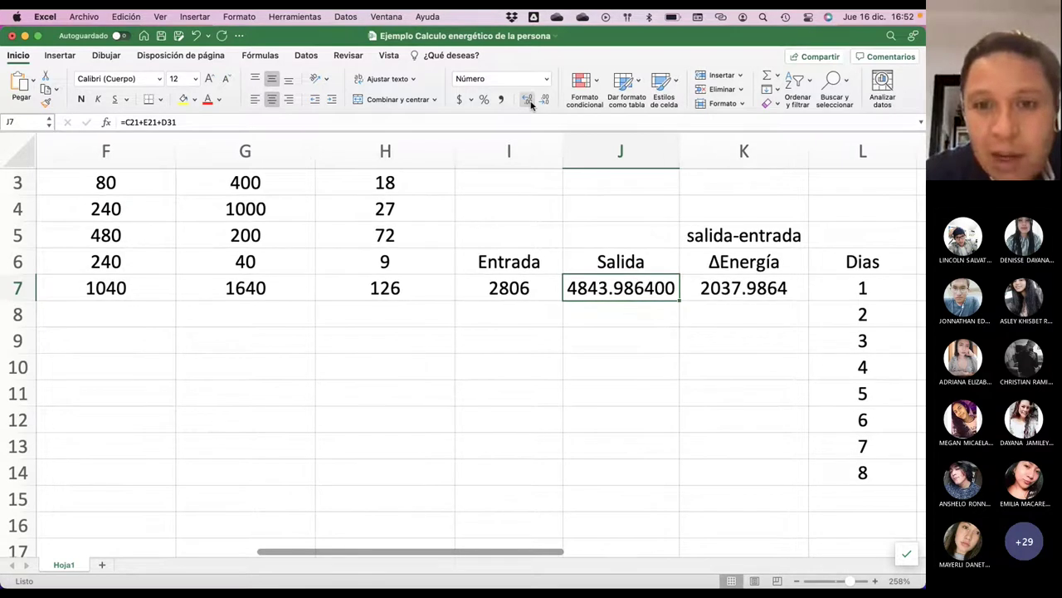
click(546, 103)
click(546, 102)
click(547, 104)
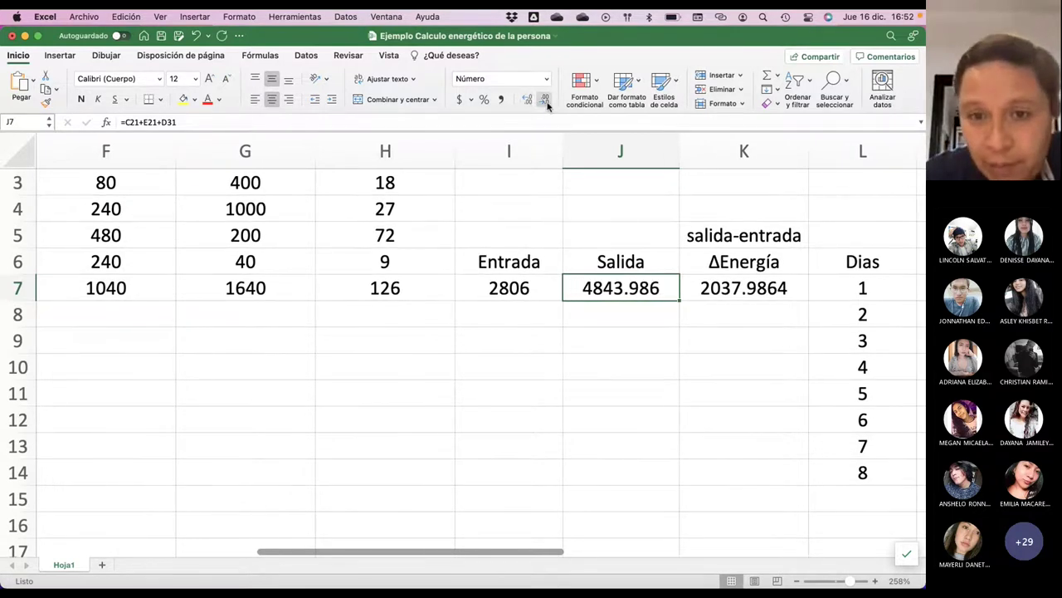
click(547, 104)
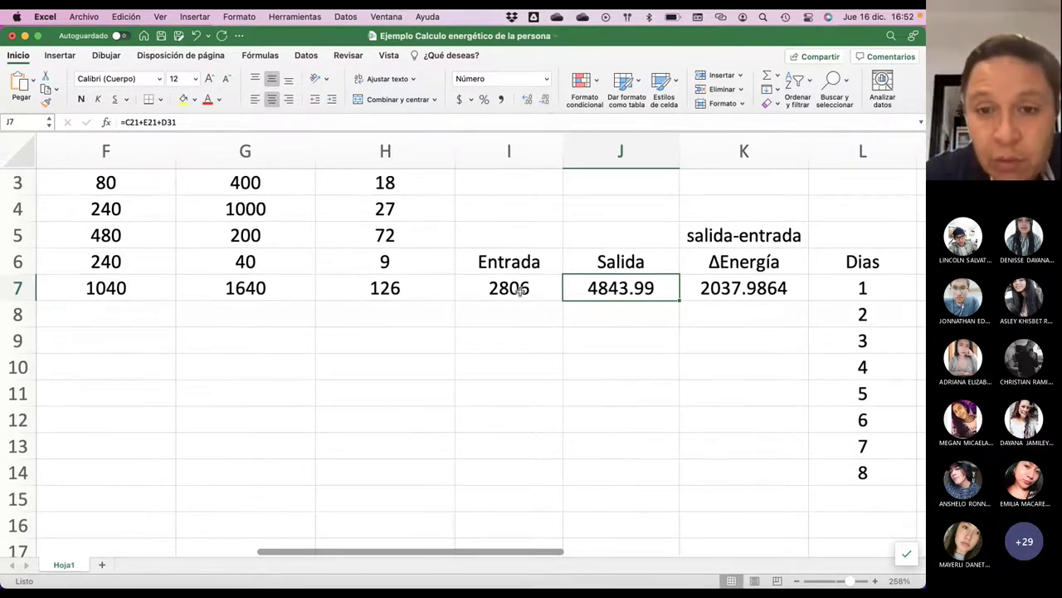
click(532, 288)
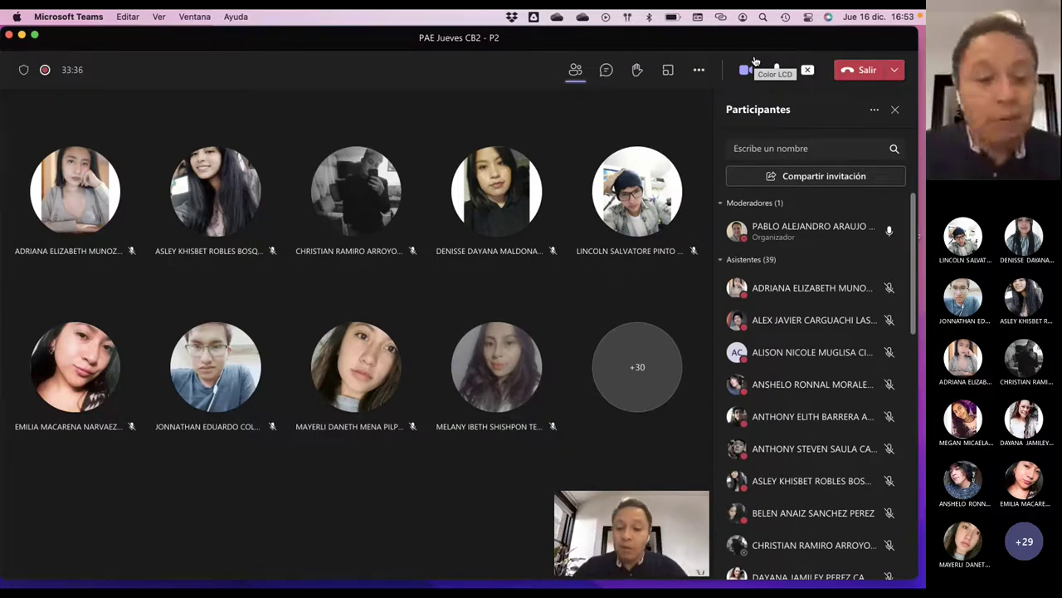
Switch back to Excel and rename the sheet Hoja1 as "PAE 1".
key(super+Tab)
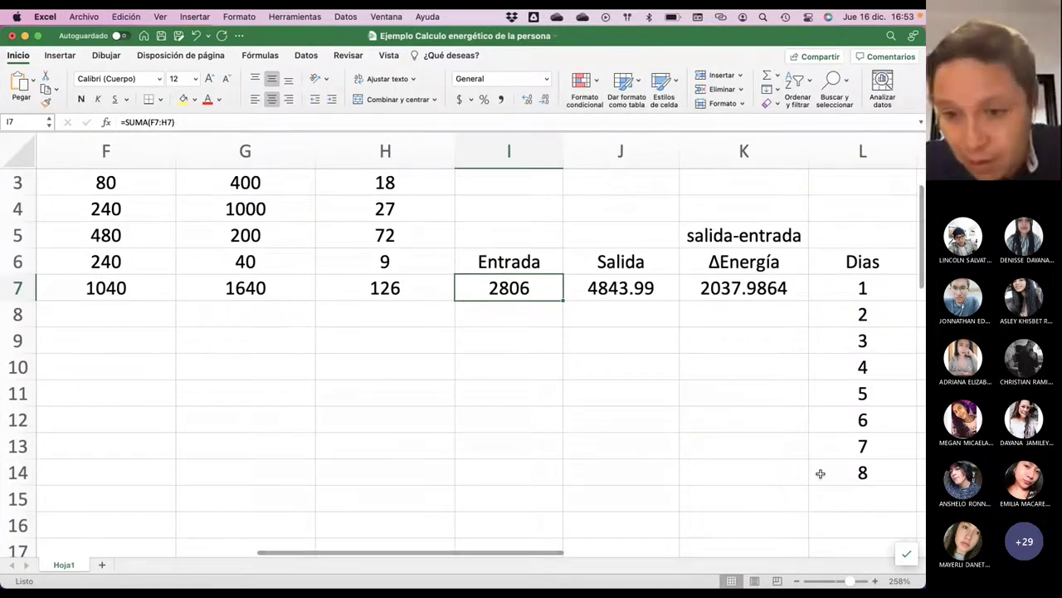
click(76, 564)
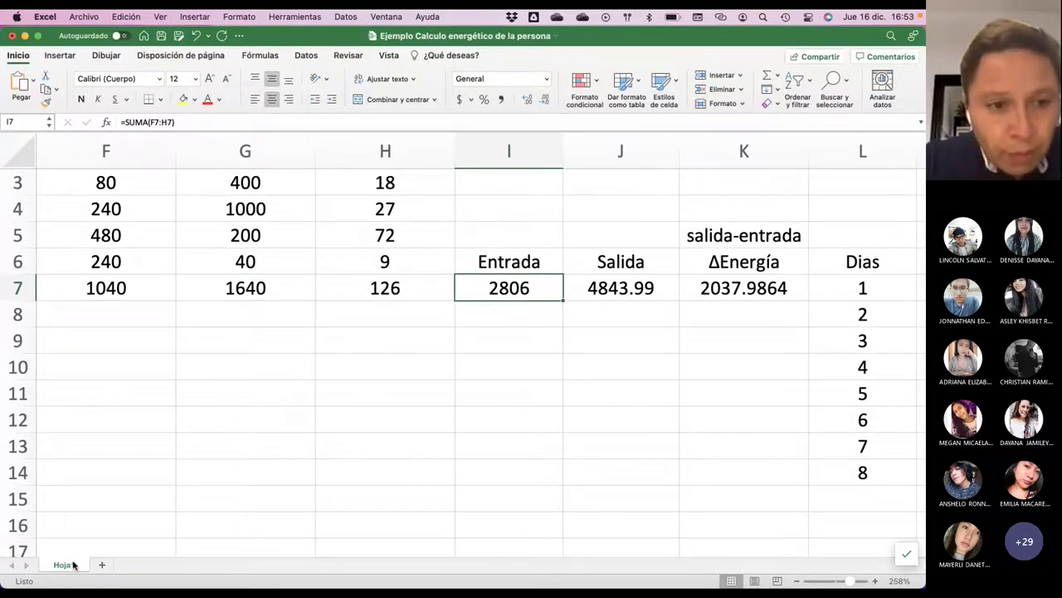
right_click(74, 563)
click(116, 376)
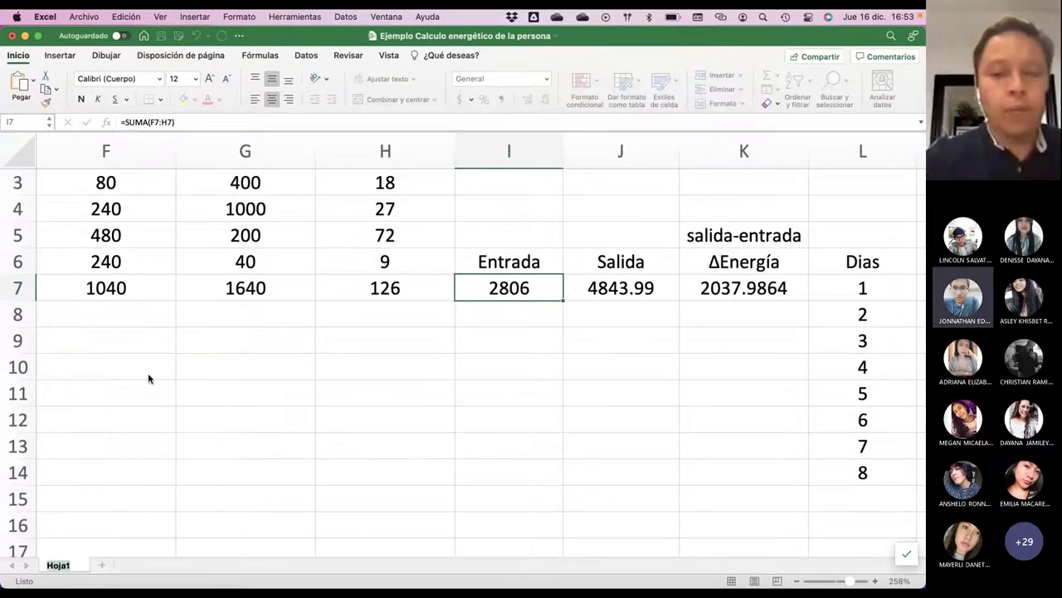
text(PAE)
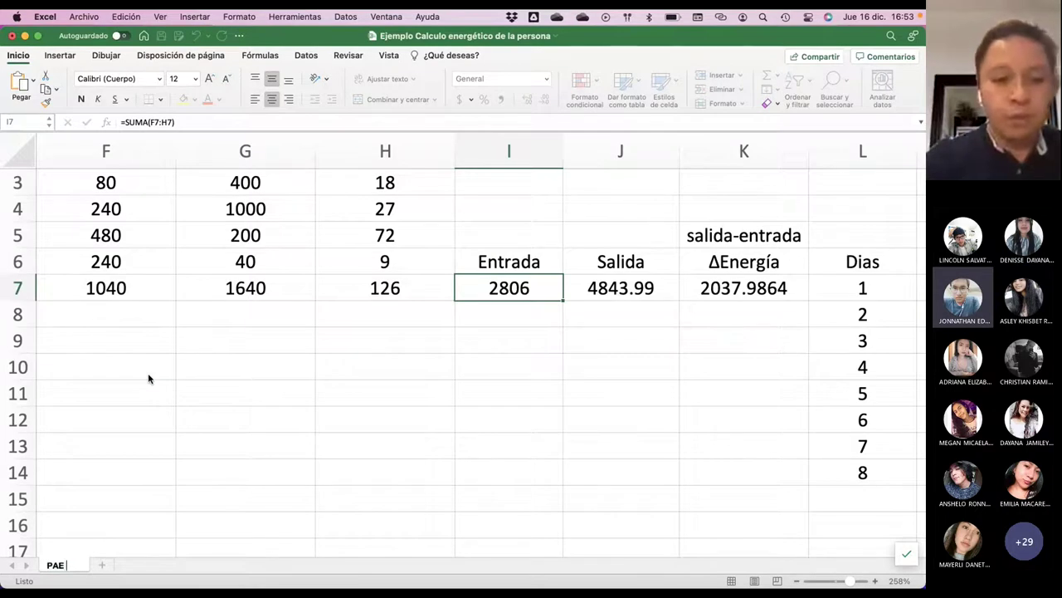
text( 1)
key(Return)
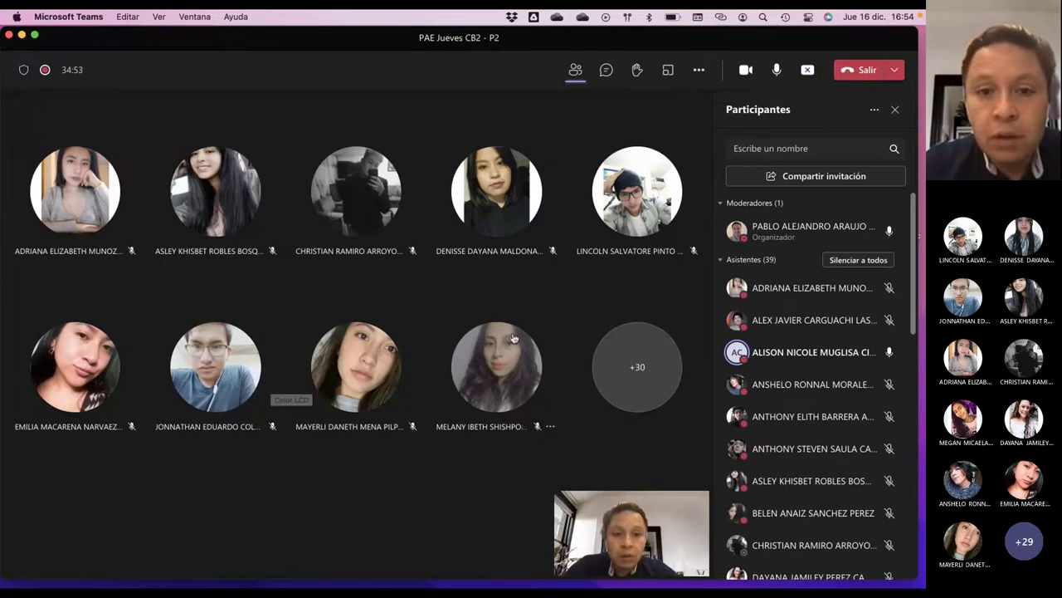
Return to Excel and review the food lists, their nutrient grams and the conversion to kilocalories up to the Entrada and Salida totals.
key(ctrl+Up)
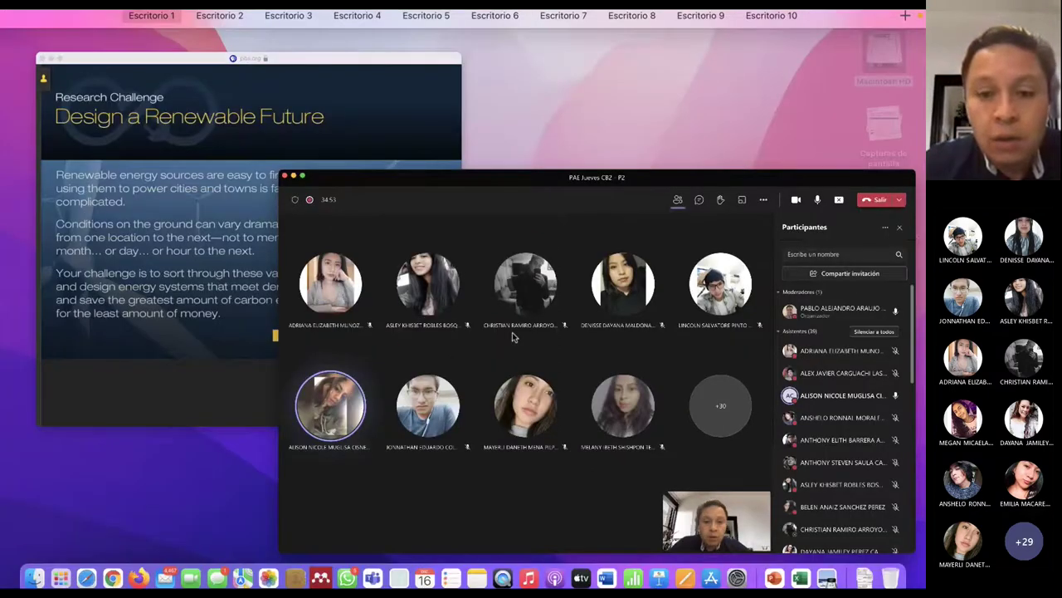
click(512, 332)
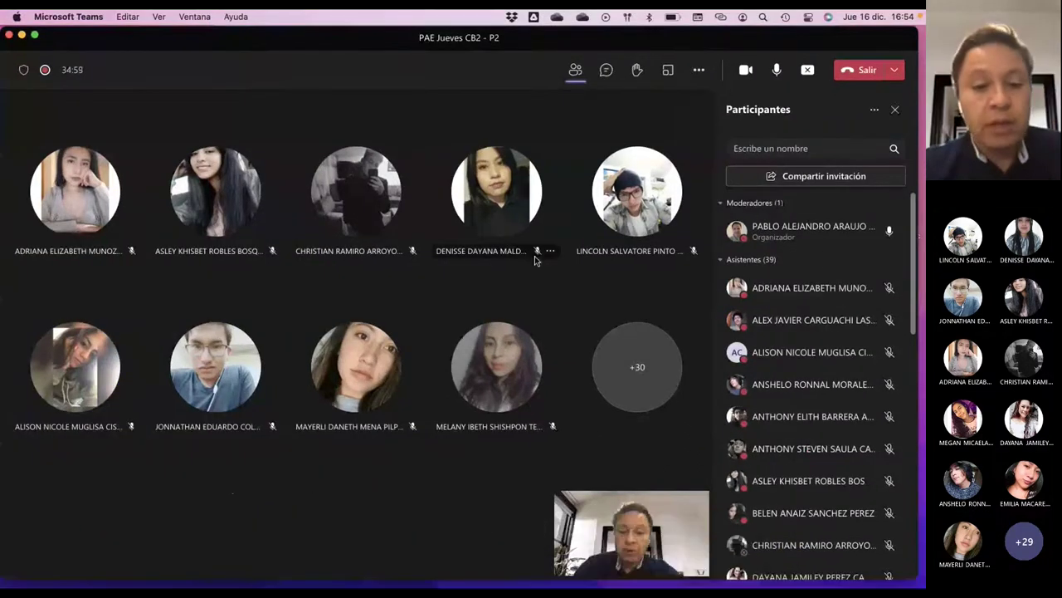
key(super+Tab)
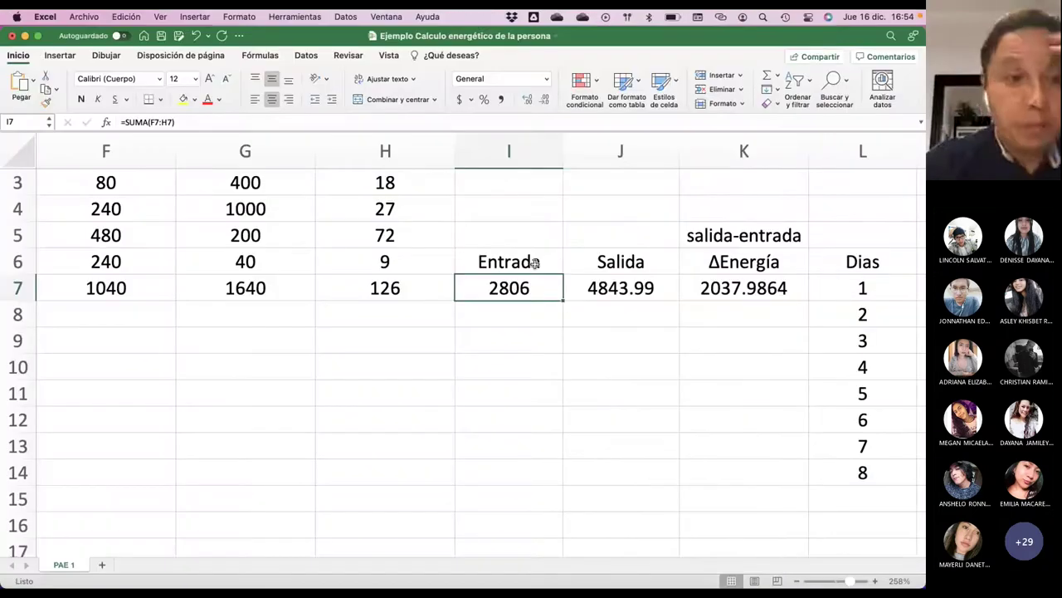
scroll(317, 367, up, 2)
scroll(318, 367, left, 10)
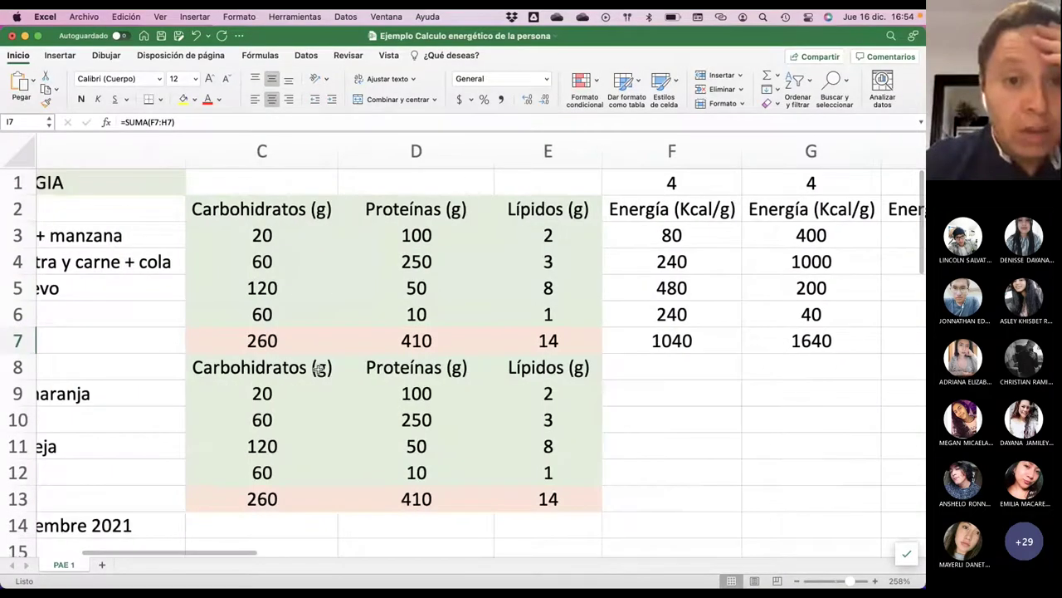
scroll(318, 370, left, 5)
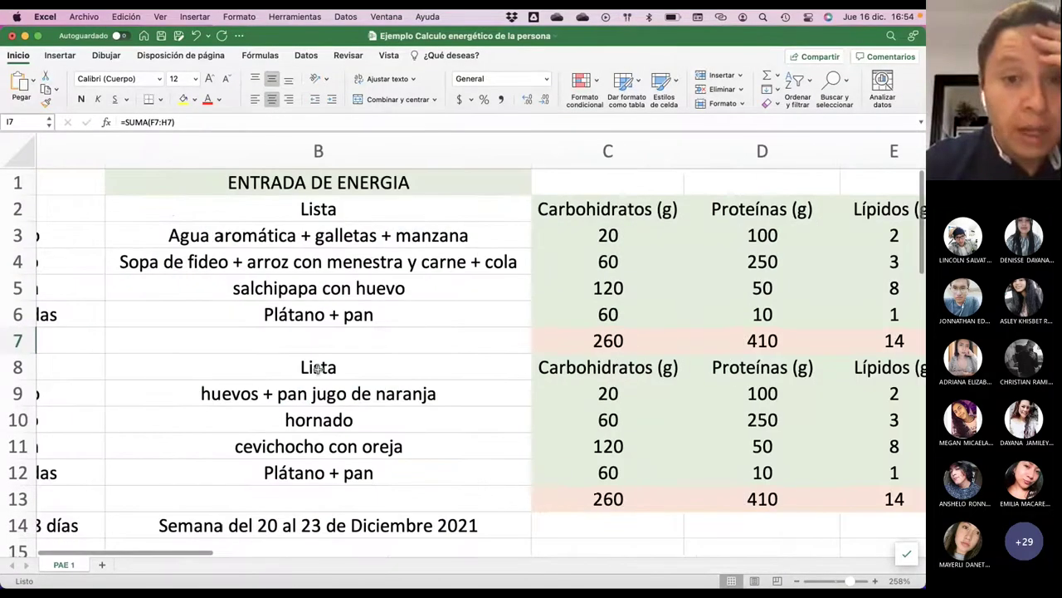
scroll(318, 368, right, 3)
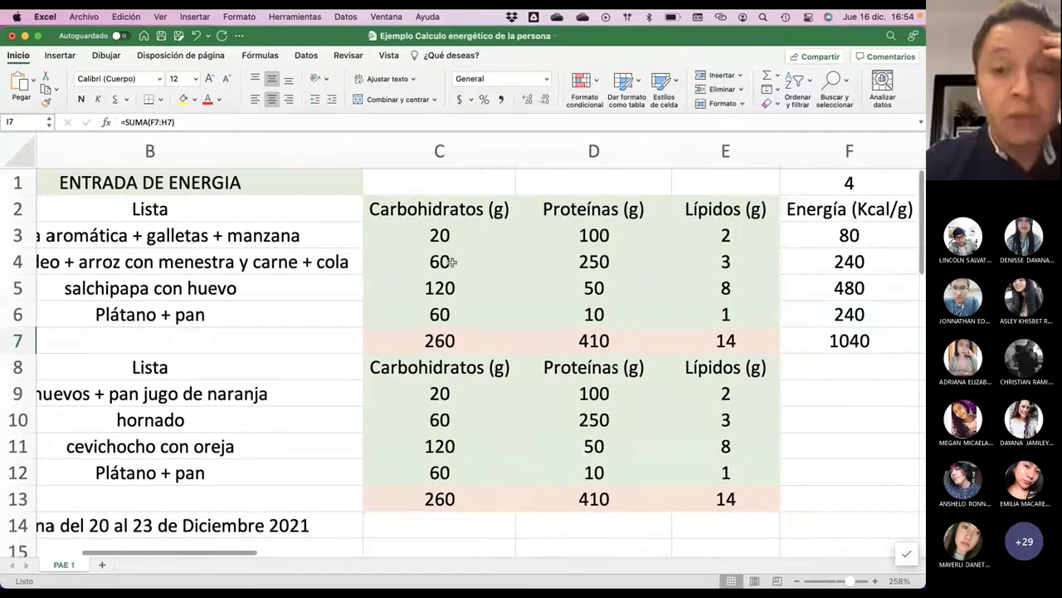
scroll(750, 267, right, 1)
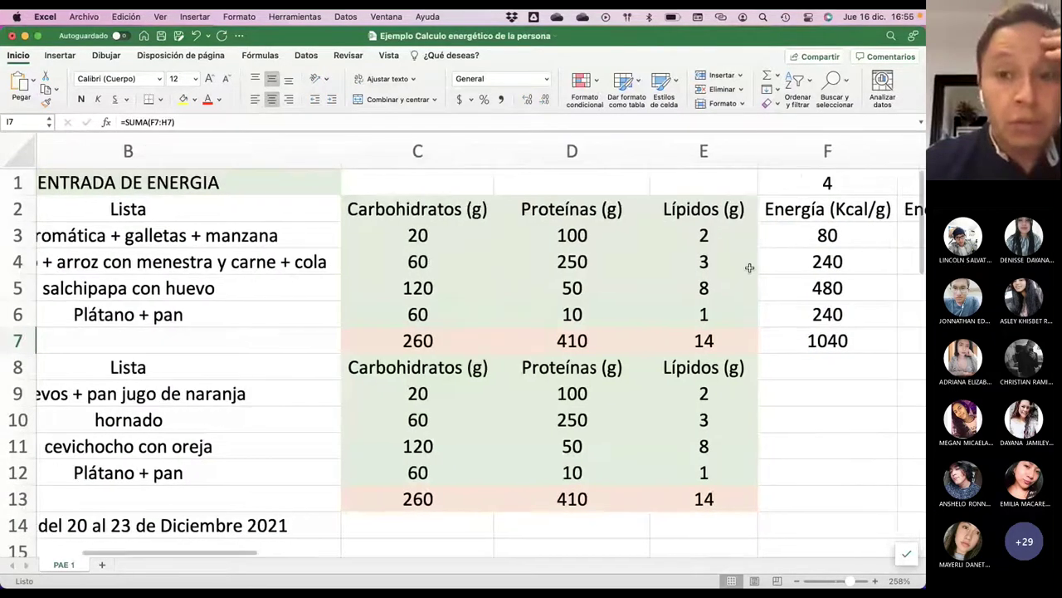
scroll(750, 268, right, 10)
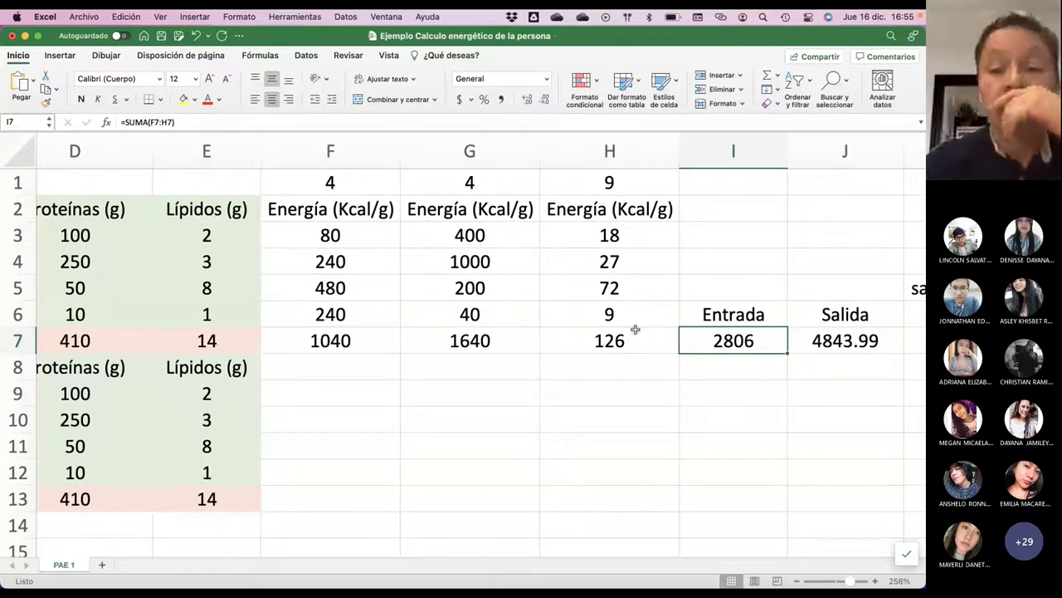
scroll(635, 329, right, 2)
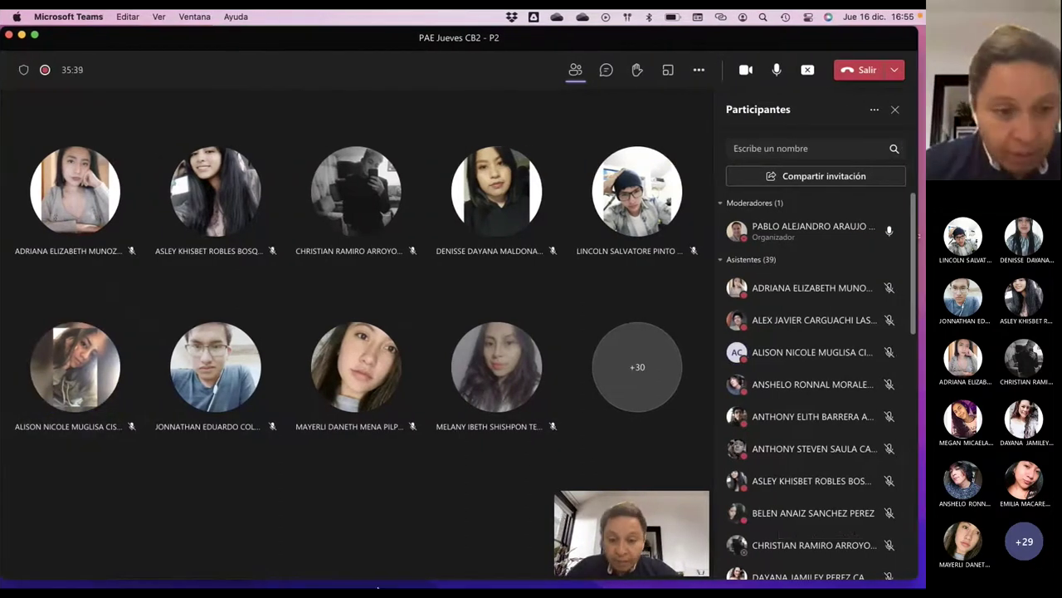
Switch to Mail and open the message "Formato consumo y plan ahorro energético en el hogar" in the UCE inbox.
mouse_move(361, 547)
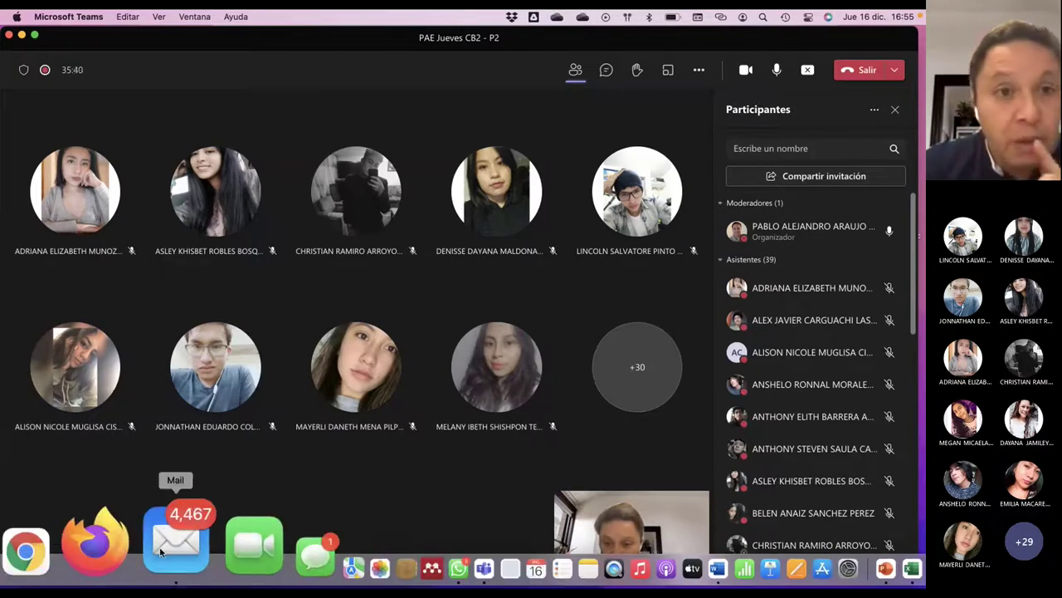
click(163, 553)
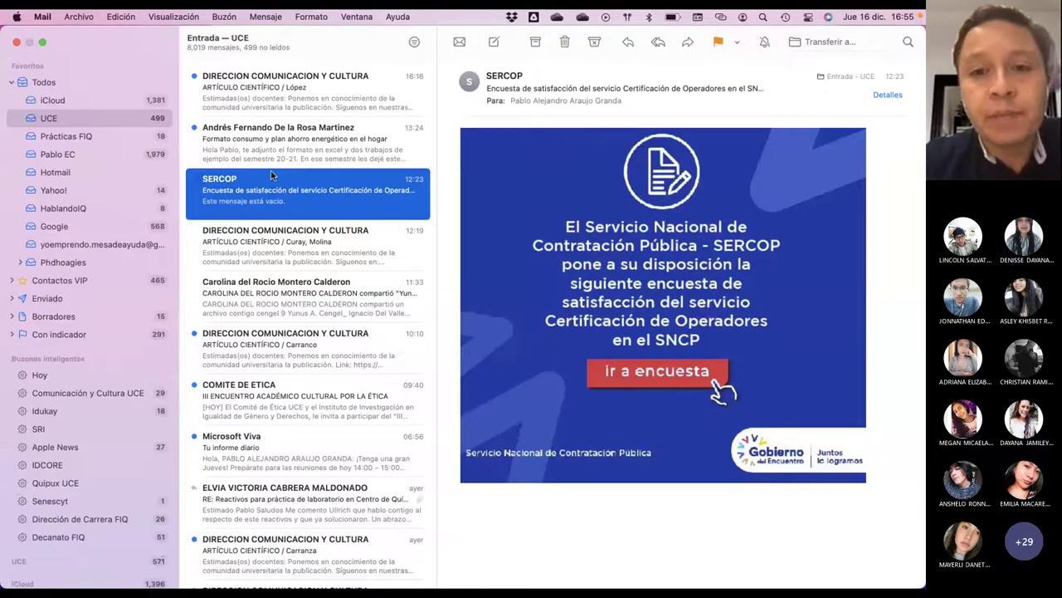
click(318, 153)
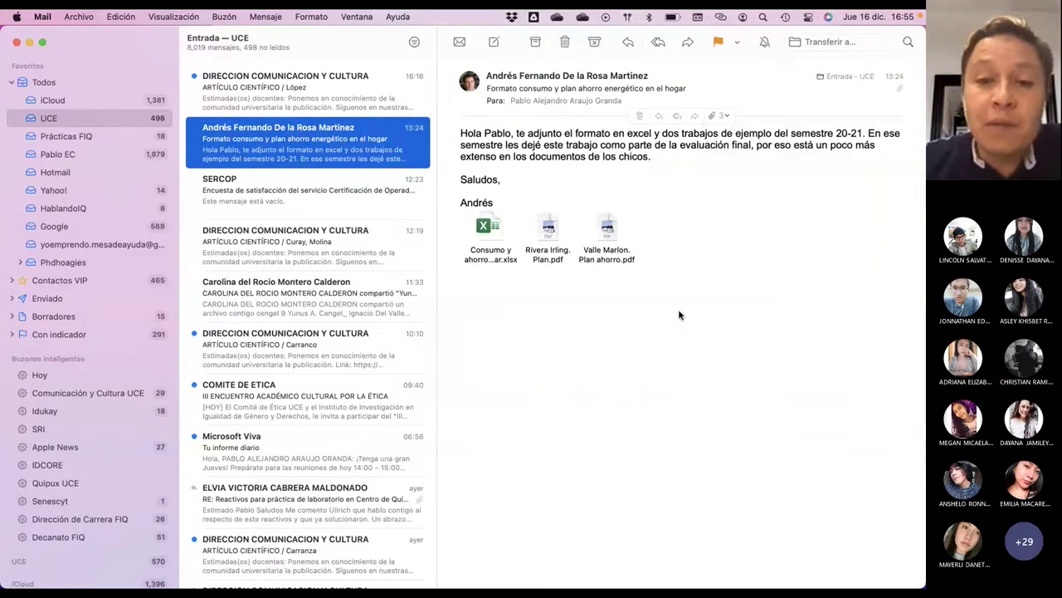
Save the message's three attachments to the Clases folder inside UCE > Cálculos Básicos 2.
key(super+shift+s)
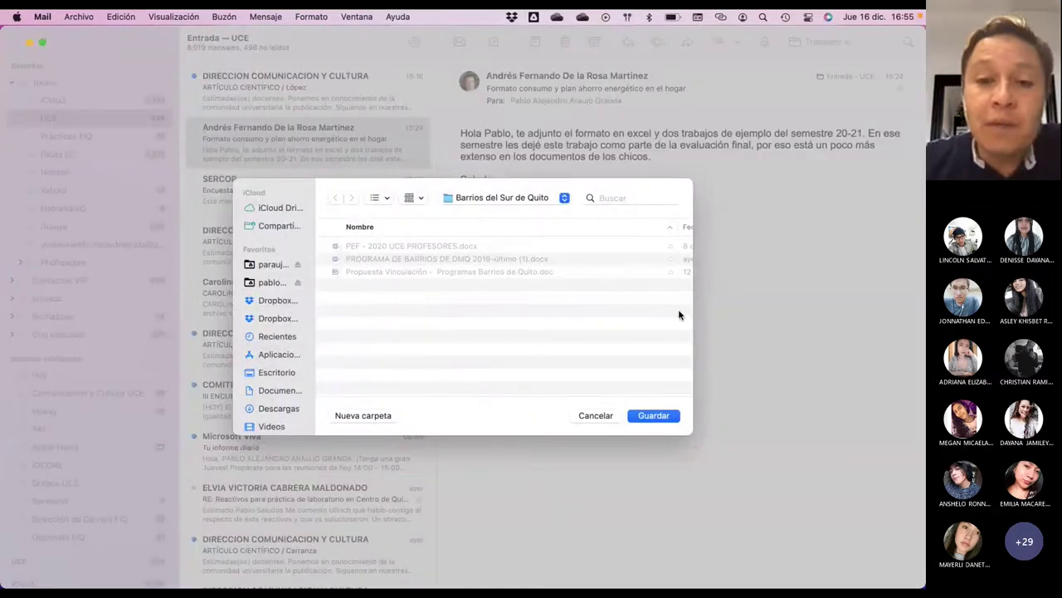
click(564, 198)
click(519, 230)
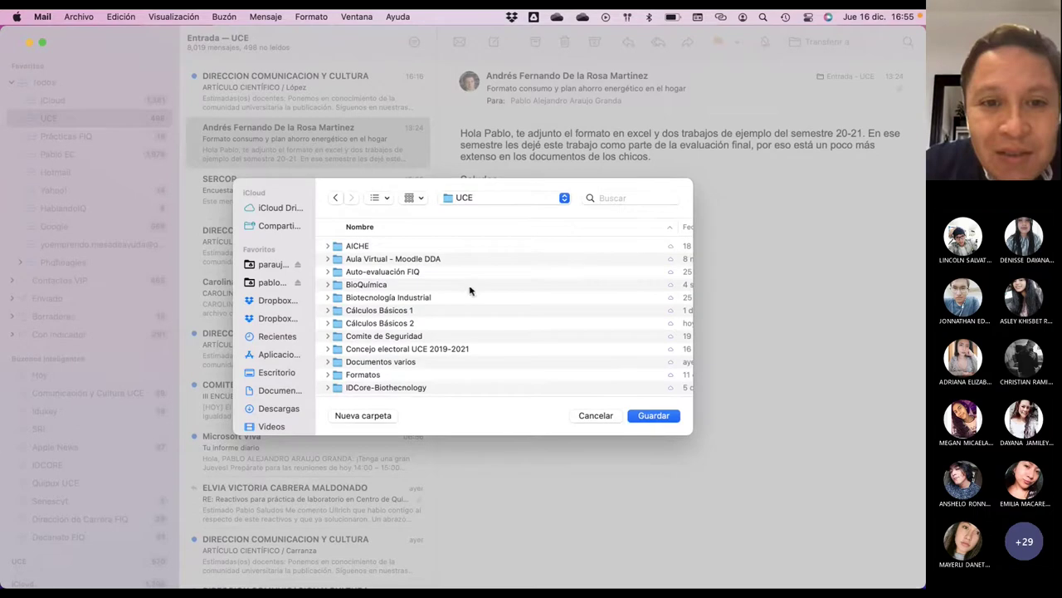
click(785, 528)
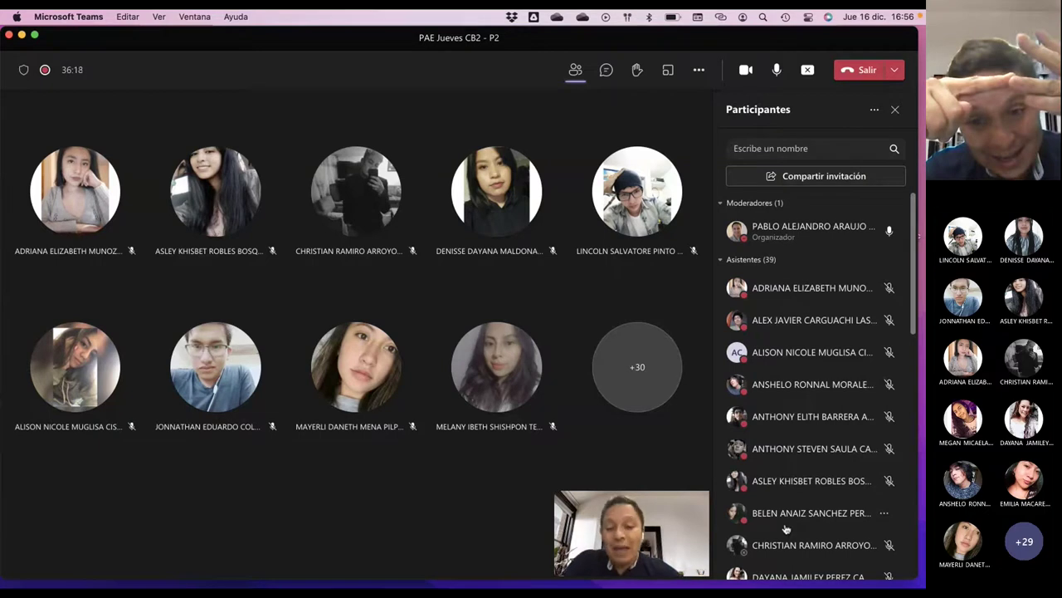
key(super+Tab)
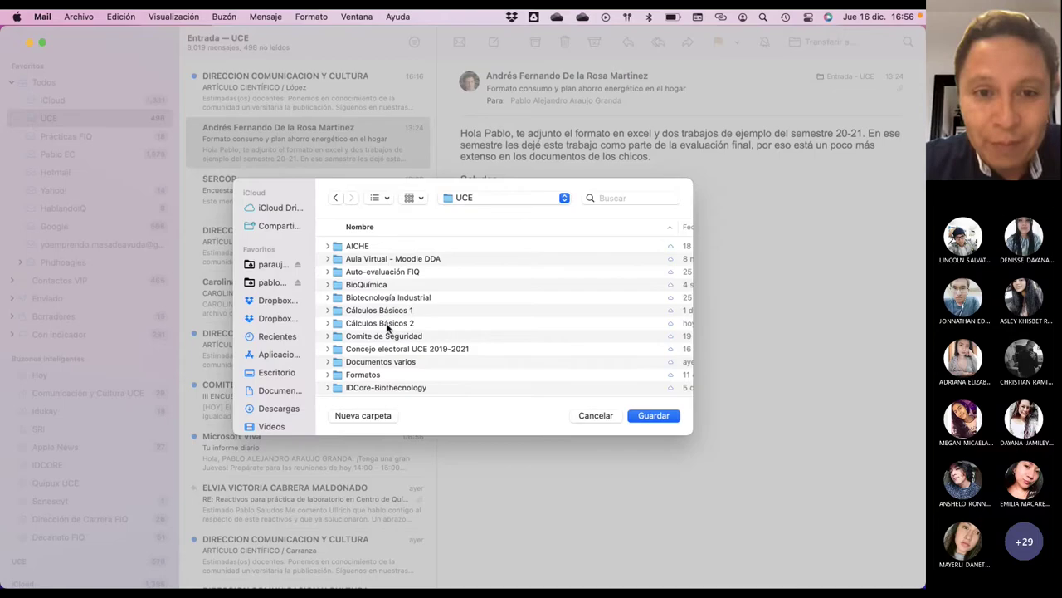
double_click(387, 326)
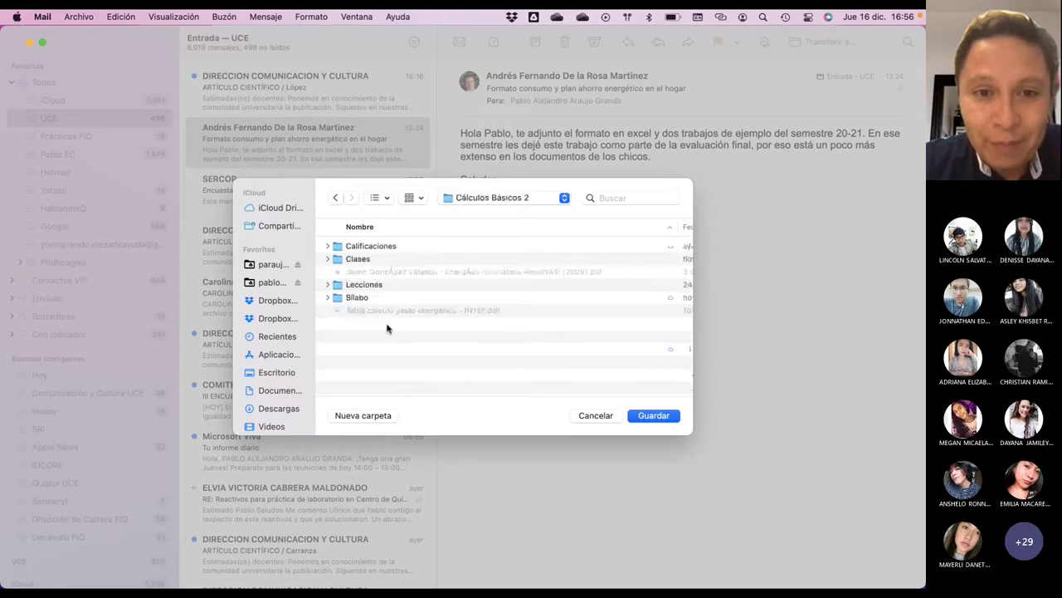
click(341, 262)
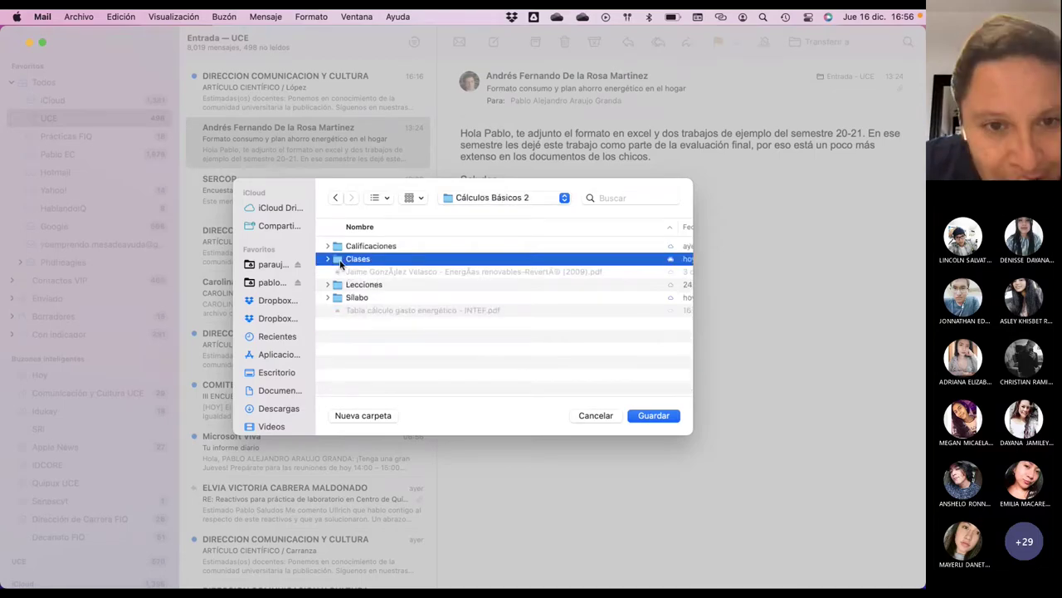
double_click(340, 263)
scroll(478, 307, down, 3)
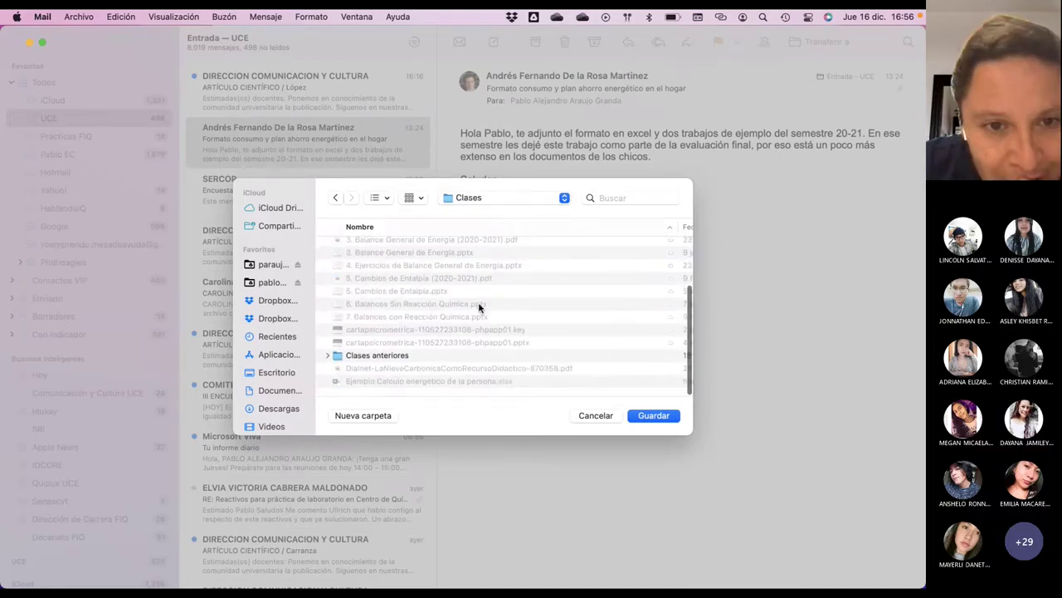
click(654, 415)
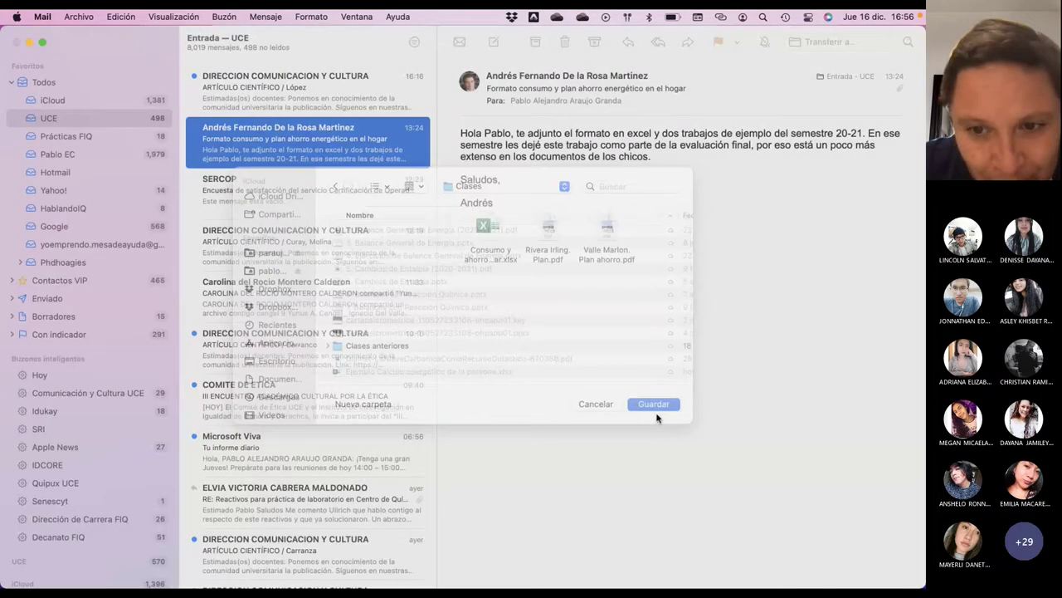
Switch to Excel and save the workbook "Ejemplo Calculo energético de la persona".
key(ctrl+Right)
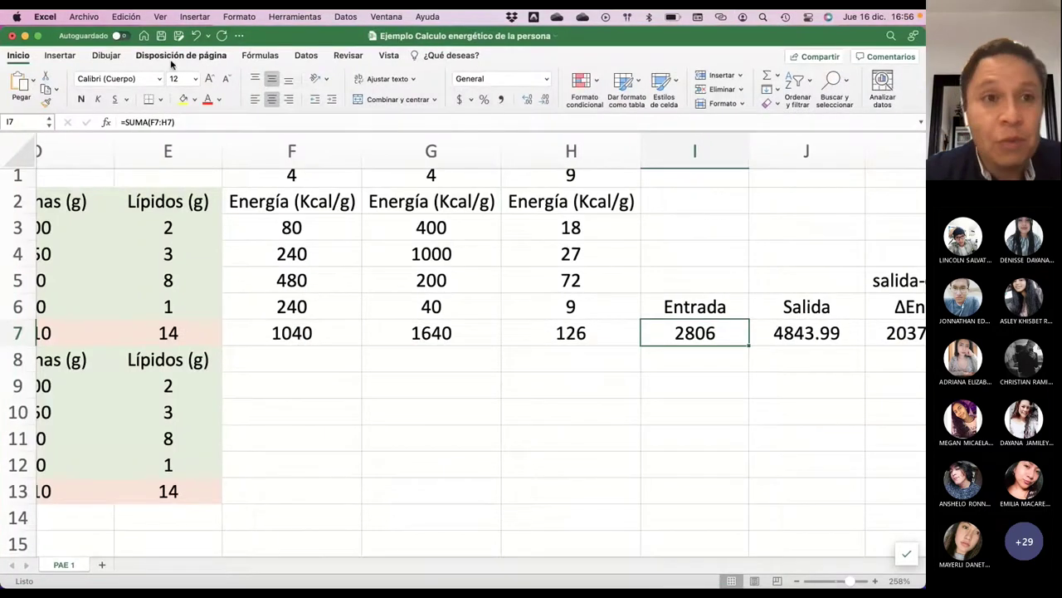
click(162, 36)
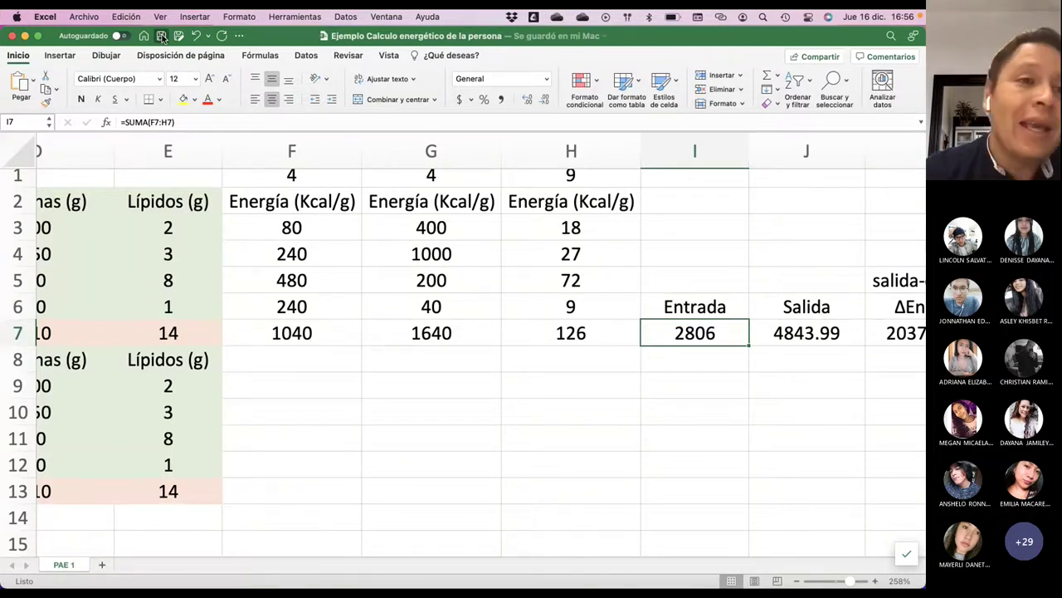
Switch to Finder and open the UCE folder in Mi unidad of the personal Gmail account's Google Drive.
key(ctrl+Left)
click(893, 50)
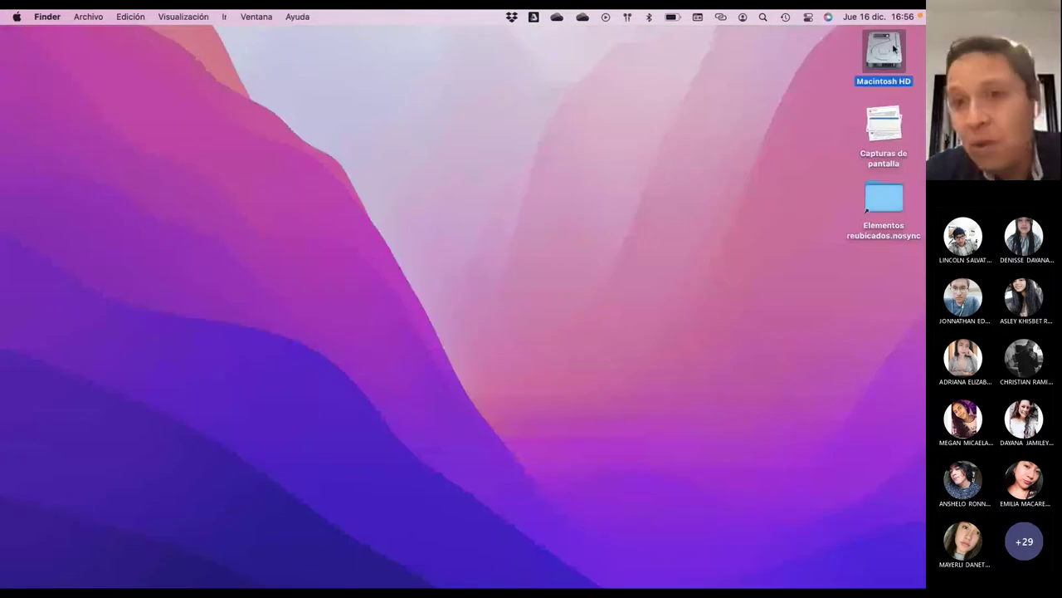
double_click(884, 50)
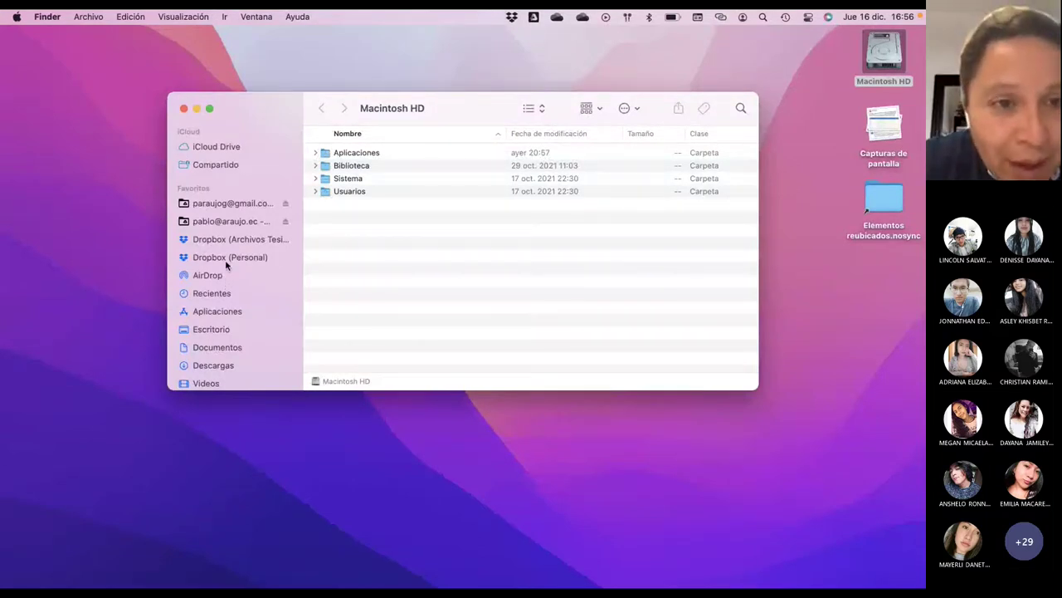
click(220, 205)
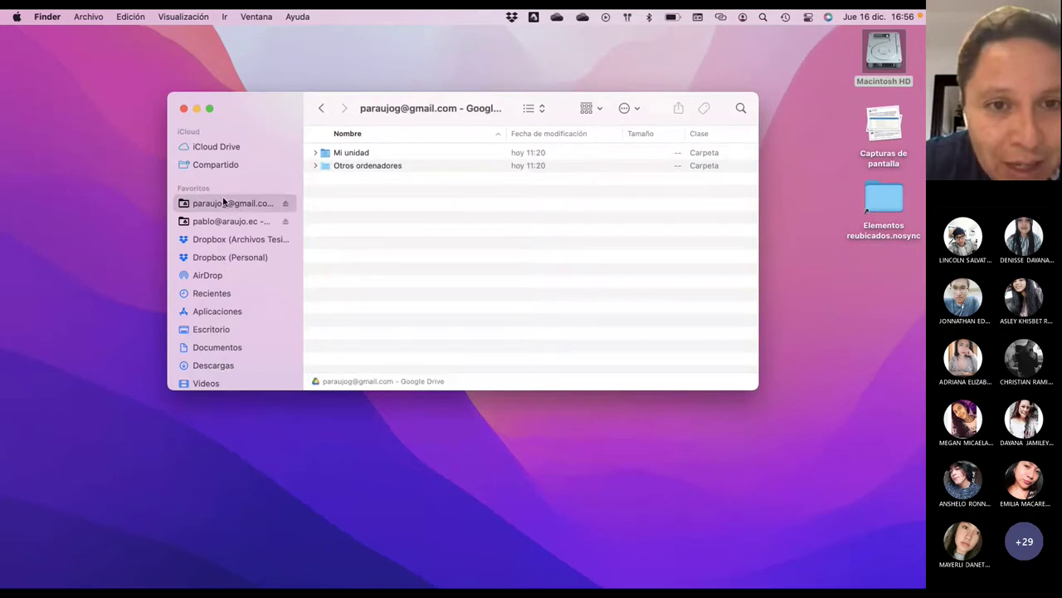
click(347, 154)
double_click(347, 154)
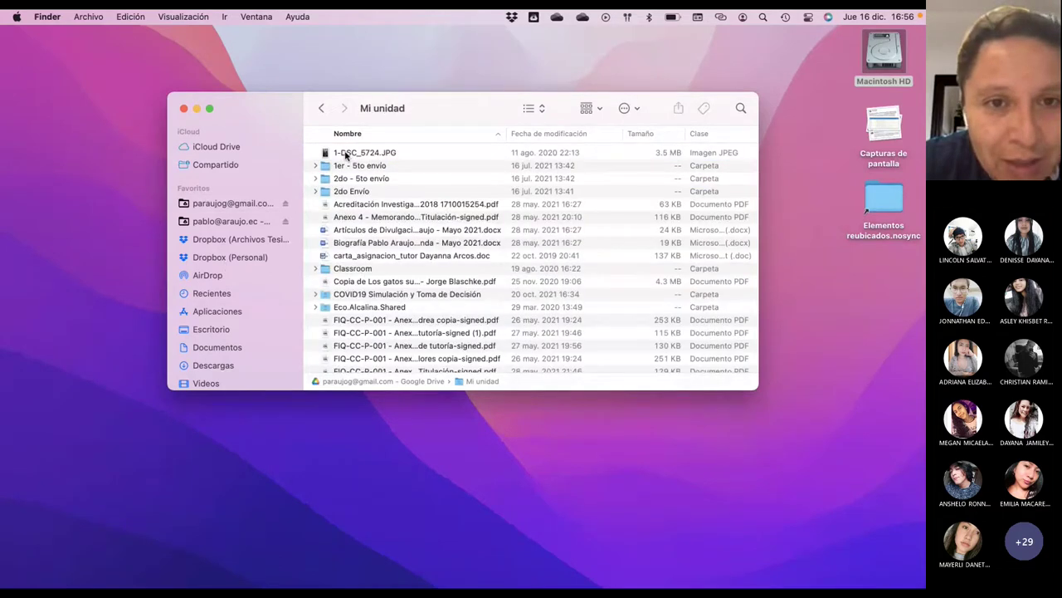
scroll(414, 266, down, 5)
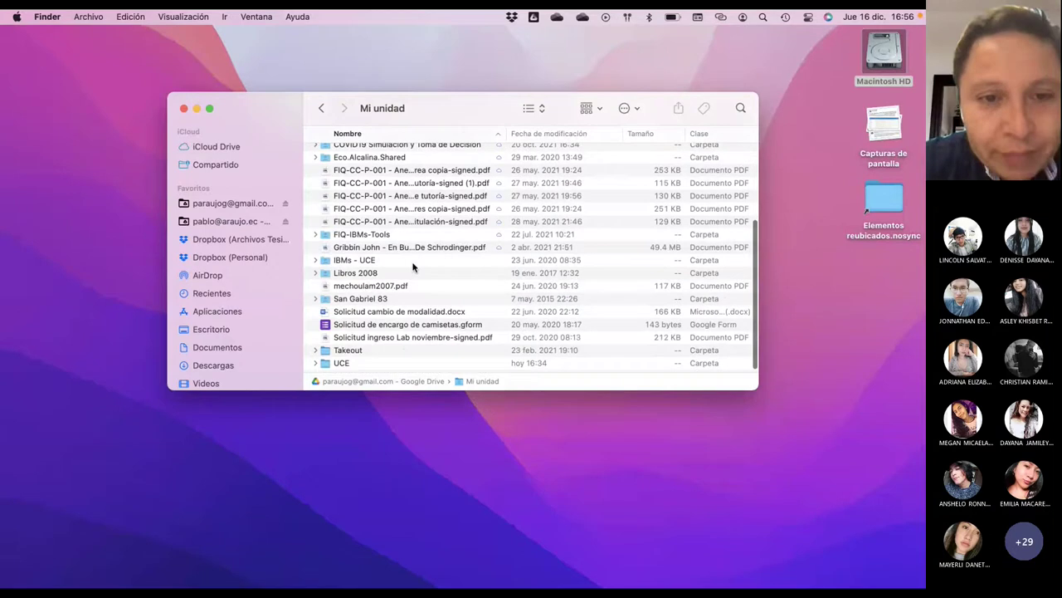
key(u)
key(super+Down)
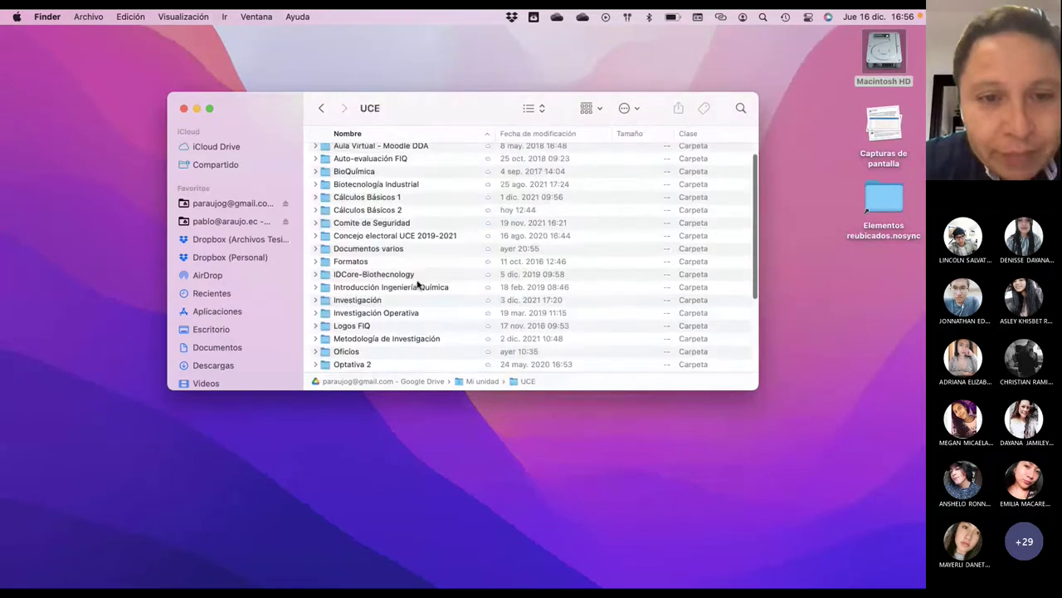
Open the Clases folder inside Cálculos Básicos 2.
scroll(418, 285, up, 1)
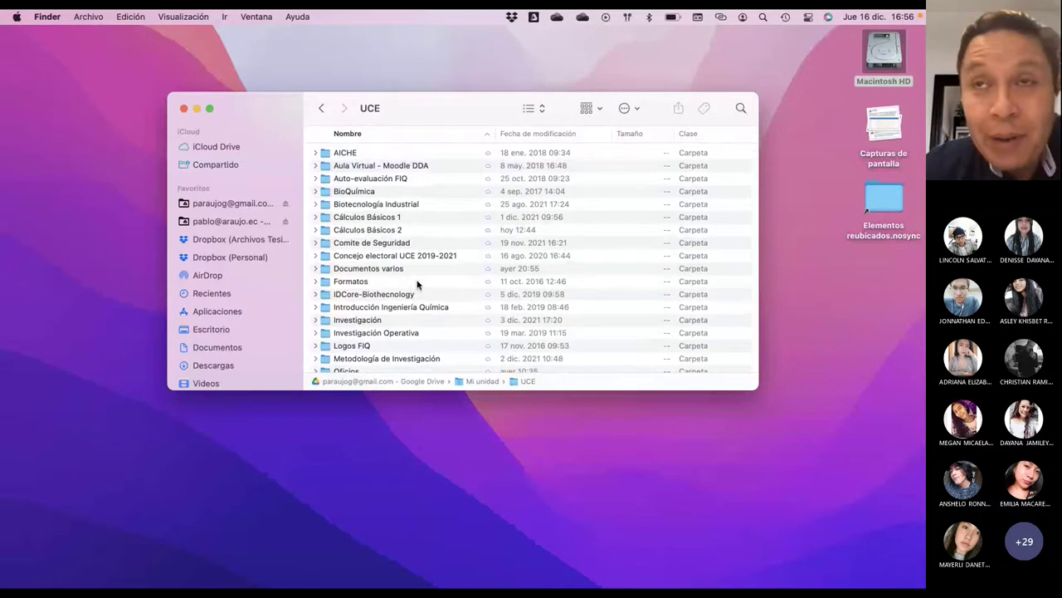
click(380, 231)
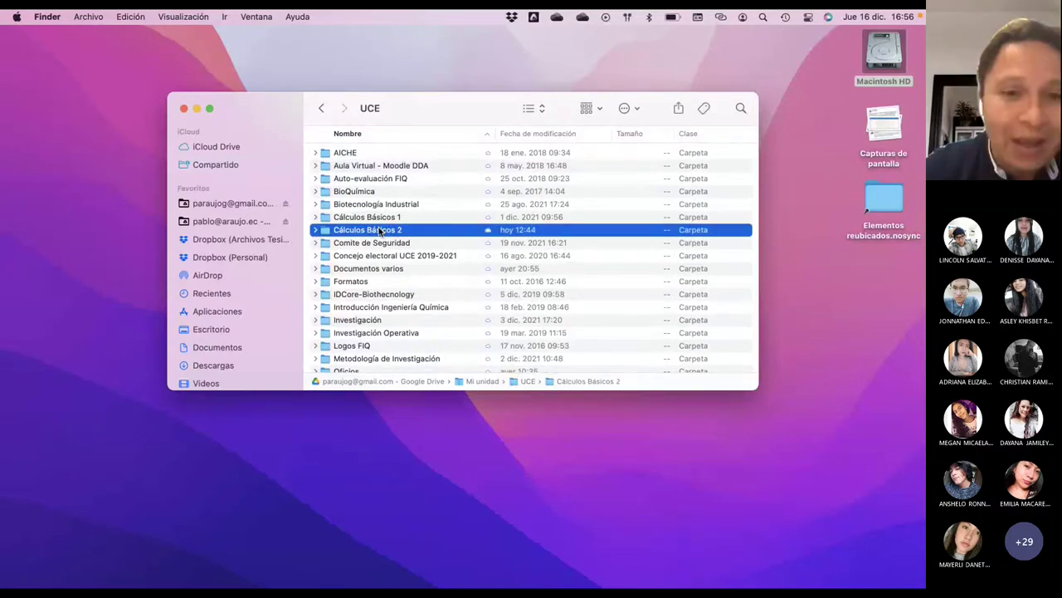
double_click(380, 232)
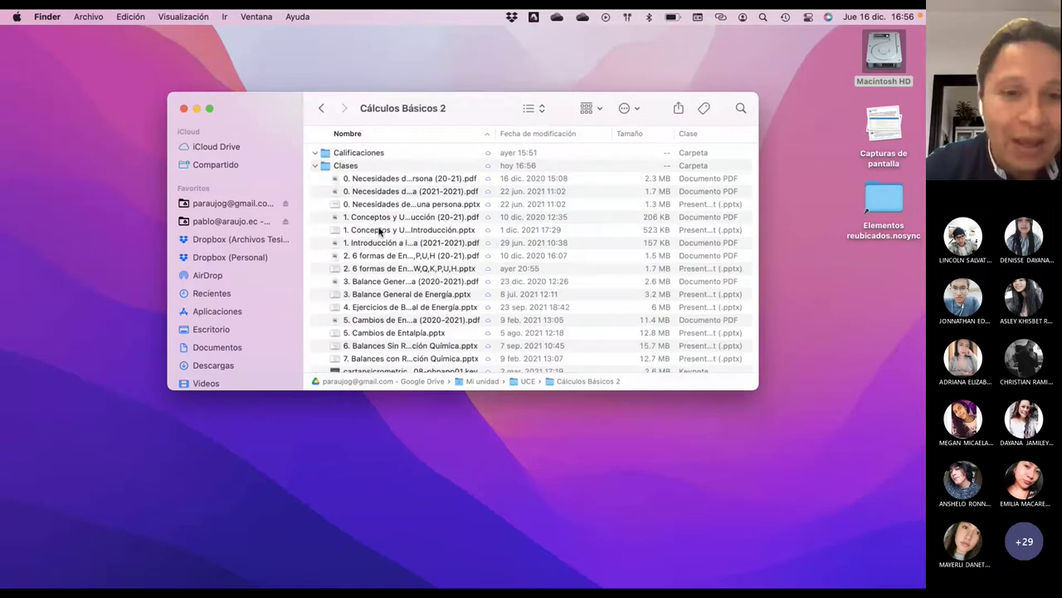
click(324, 192)
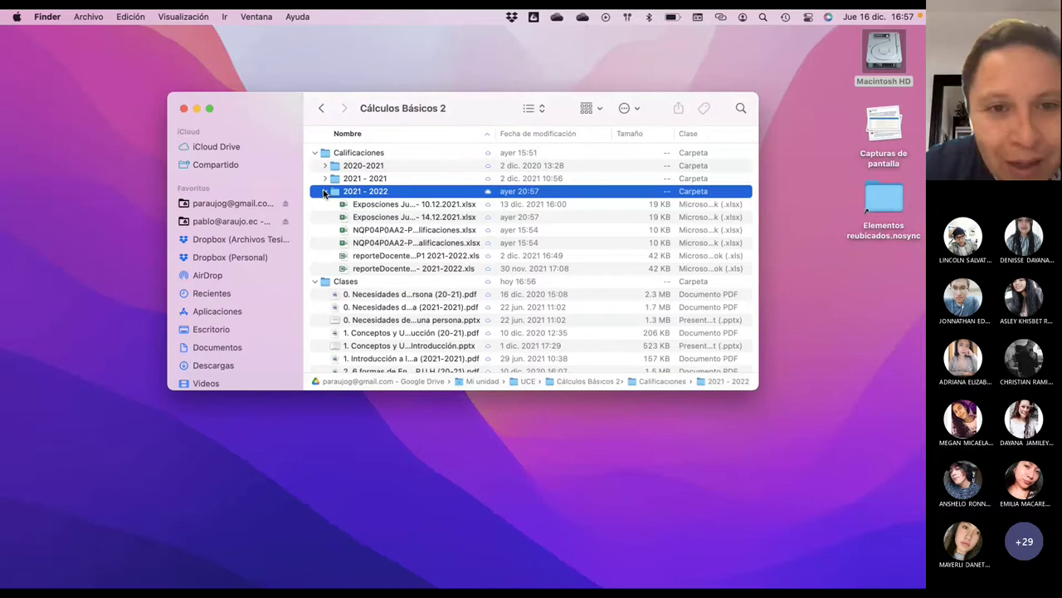
click(325, 192)
click(352, 206)
double_click(352, 206)
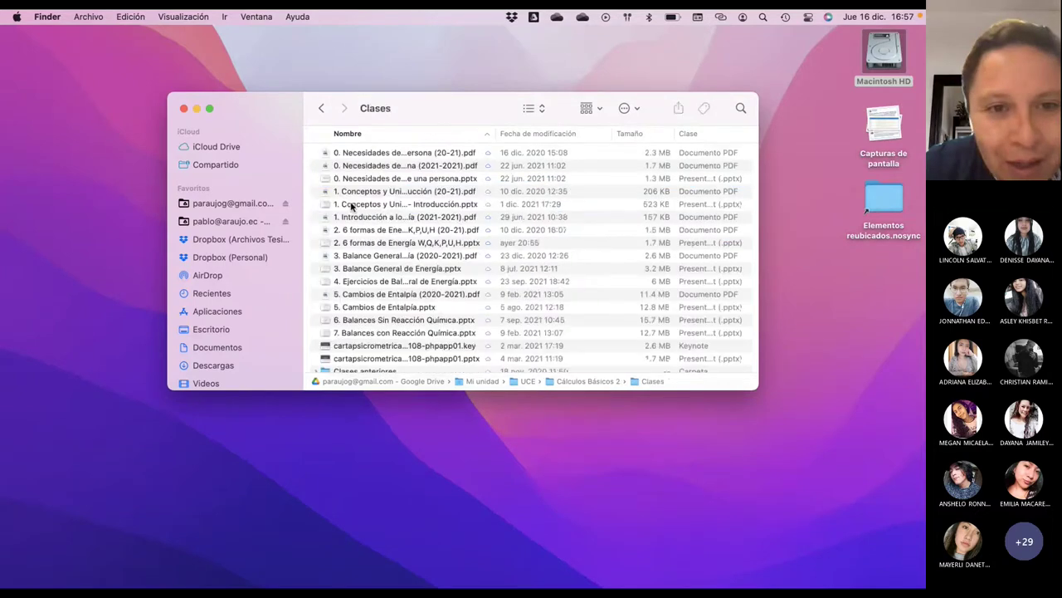
Open the workbook "Consumo y ahorro de energía en el hogar.xlsx" in Excel and enlarge its window to fill the screen.
scroll(407, 214, down, 1)
scroll(407, 216, down, 4)
double_click(417, 308)
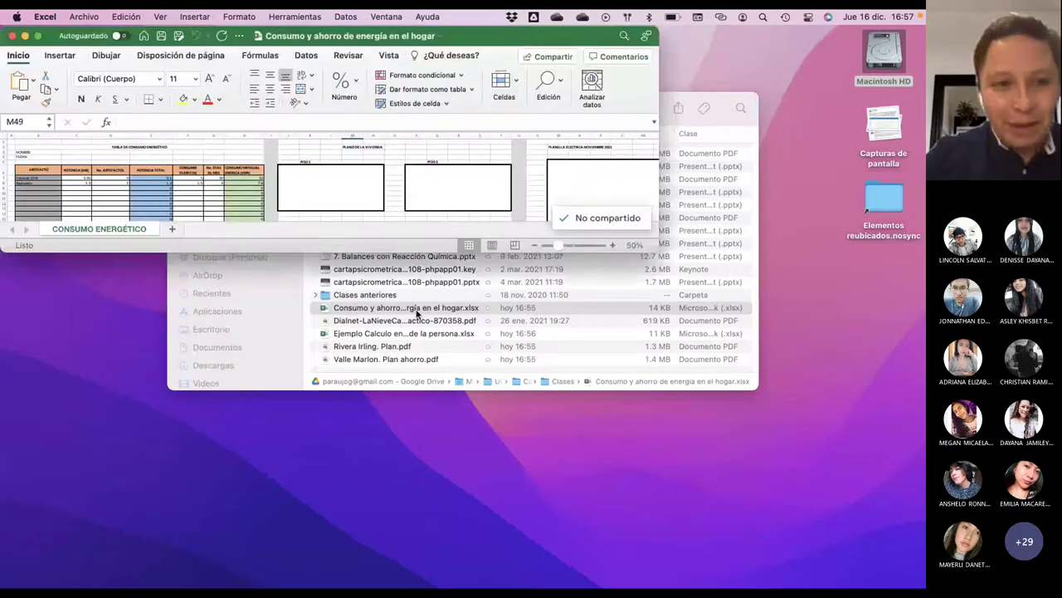
drag(658, 248, 921, 585)
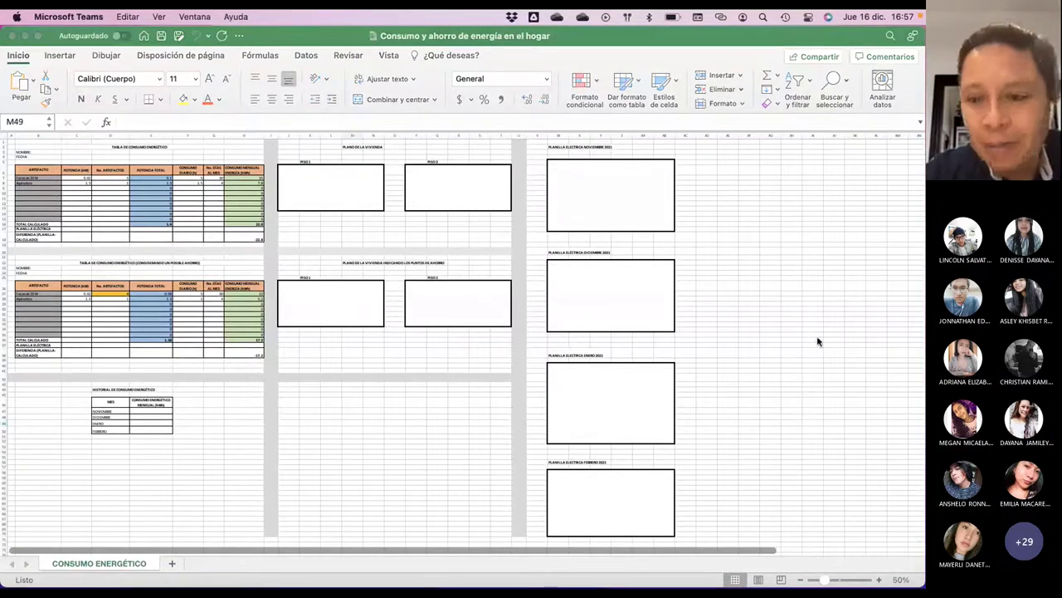
Enlarge the sheet to 169% and examine the first TABLA DE CONSUMO ENERGÉTICO with its appliance, power and monthly consumption columns.
click(826, 582)
click(831, 581)
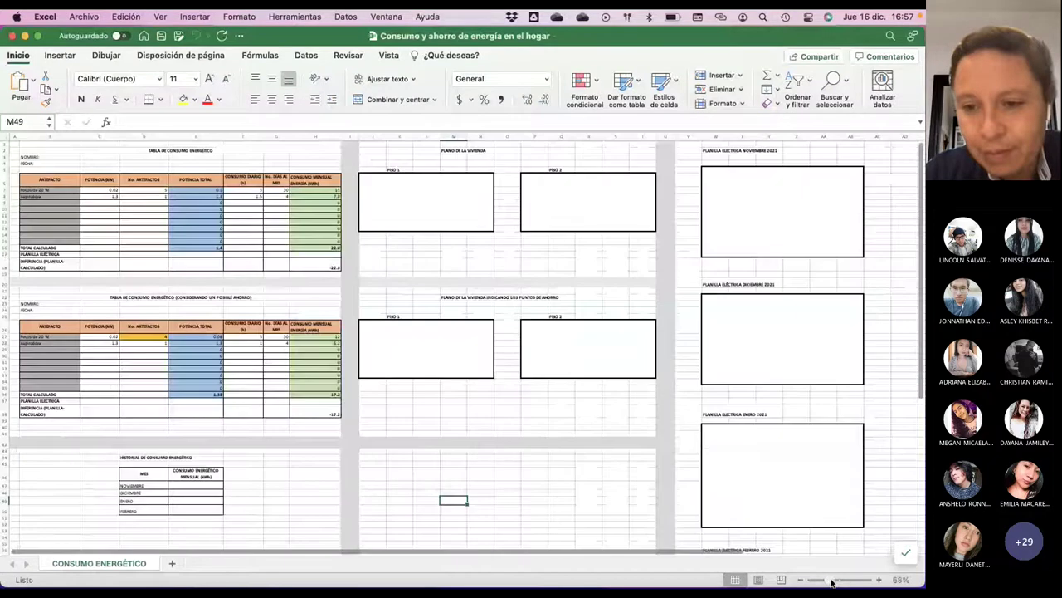
drag(831, 582, 841, 581)
scroll(238, 405, up, 3)
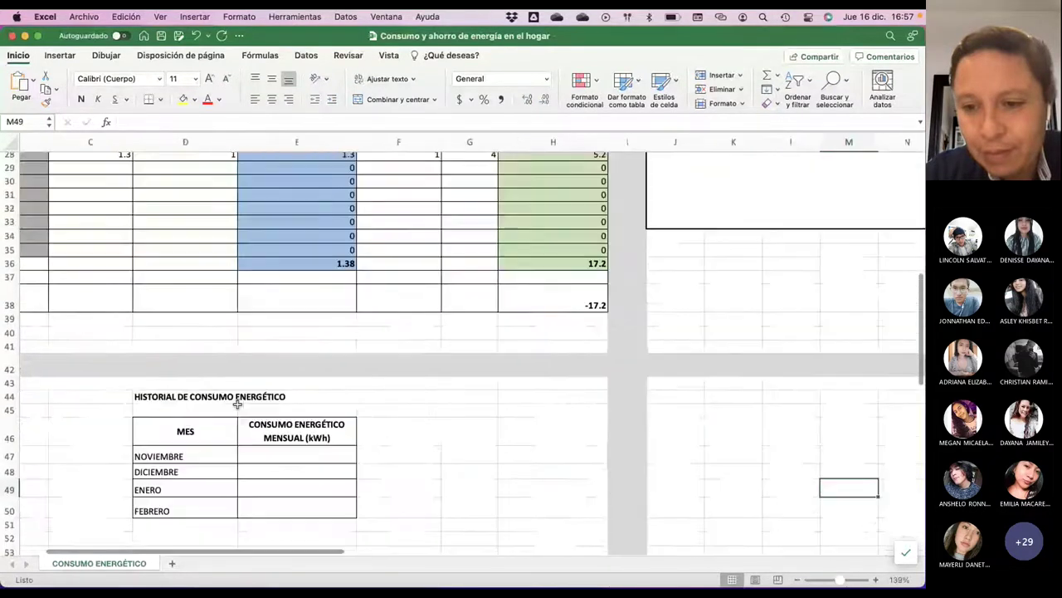
scroll(238, 404, up, 5)
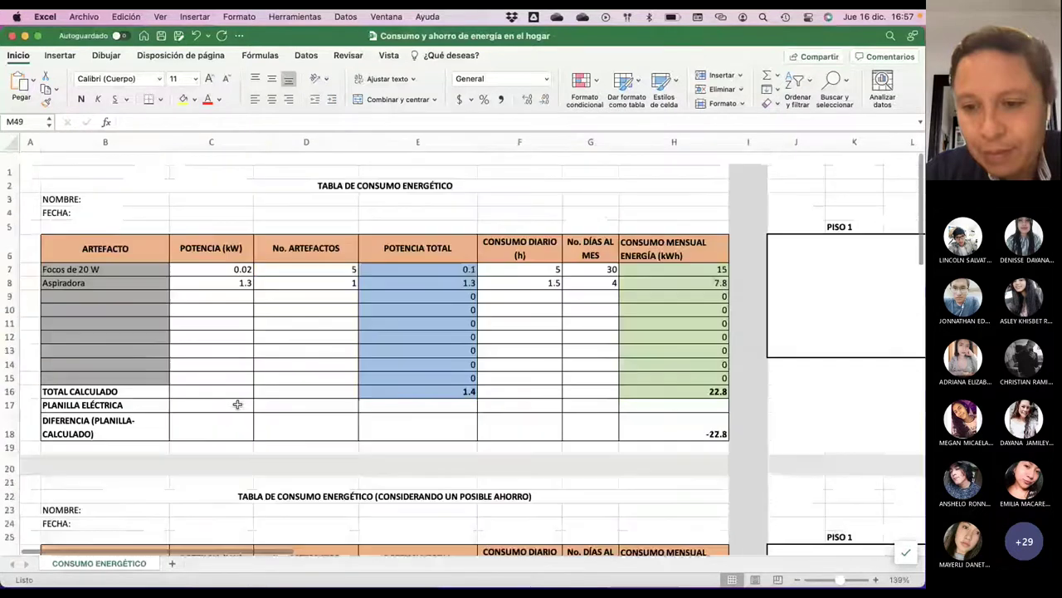
scroll(238, 404, down, 1)
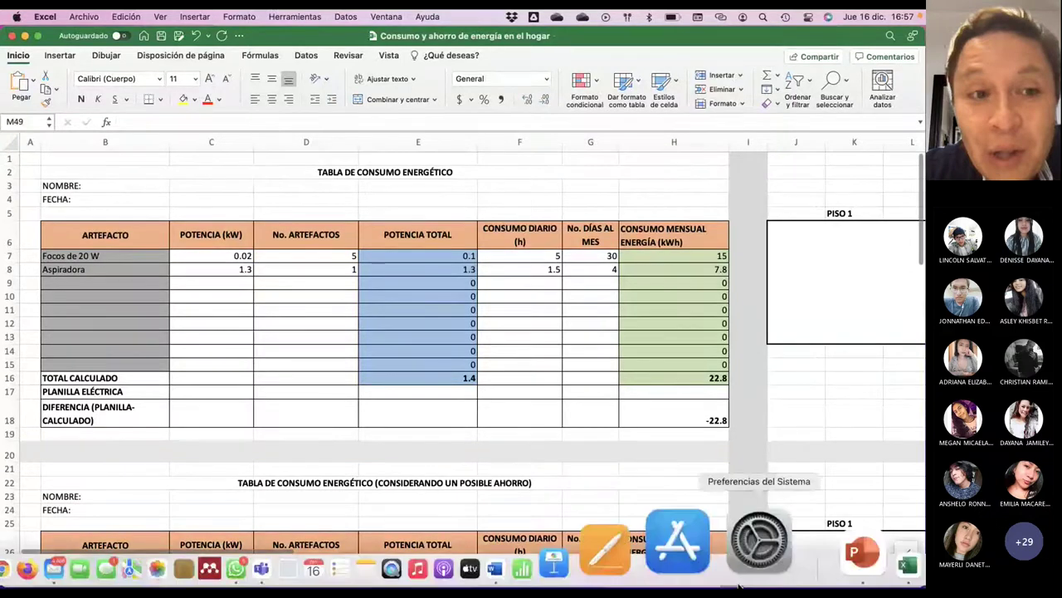
click(845, 579)
click(845, 580)
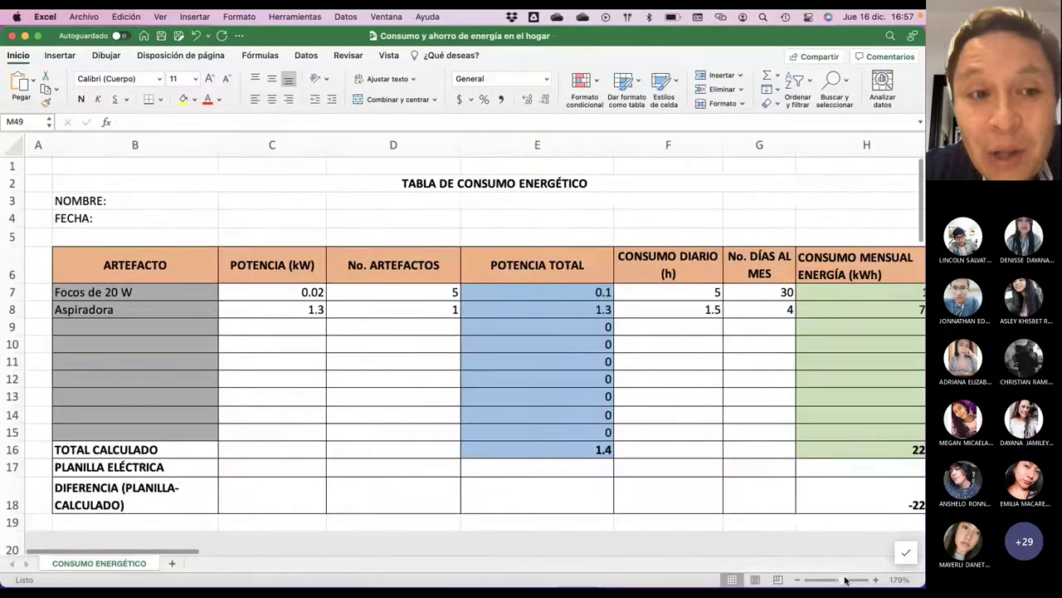
click(845, 579)
click(844, 580)
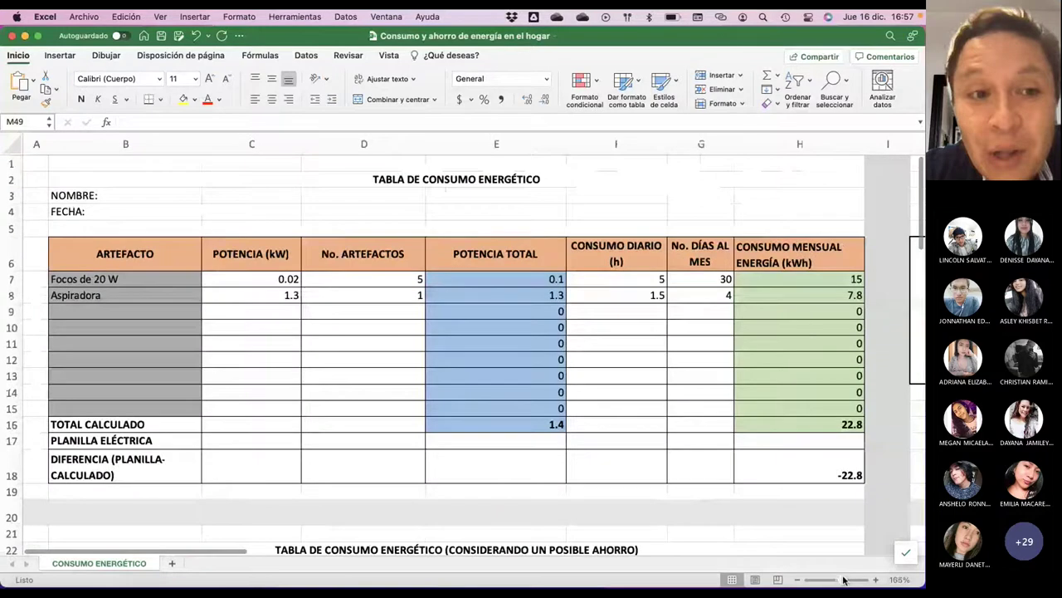
click(844, 579)
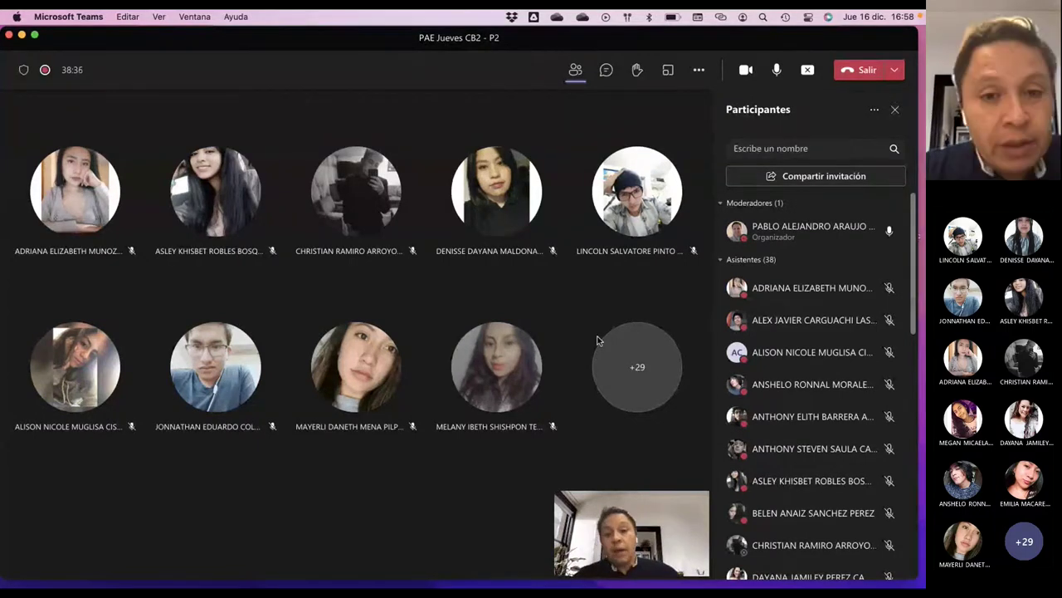
Switch from the Teams meeting window back to the energy consumption workbook in Excel and select the Focos de 20 W entry.
key(super+ctrl+f)
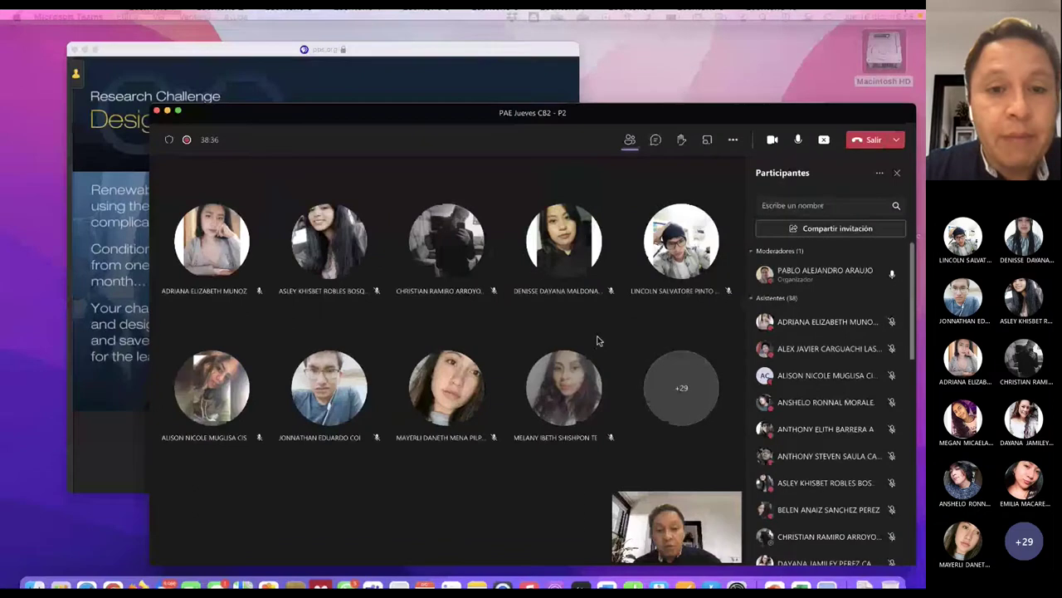
key(super+Tab)
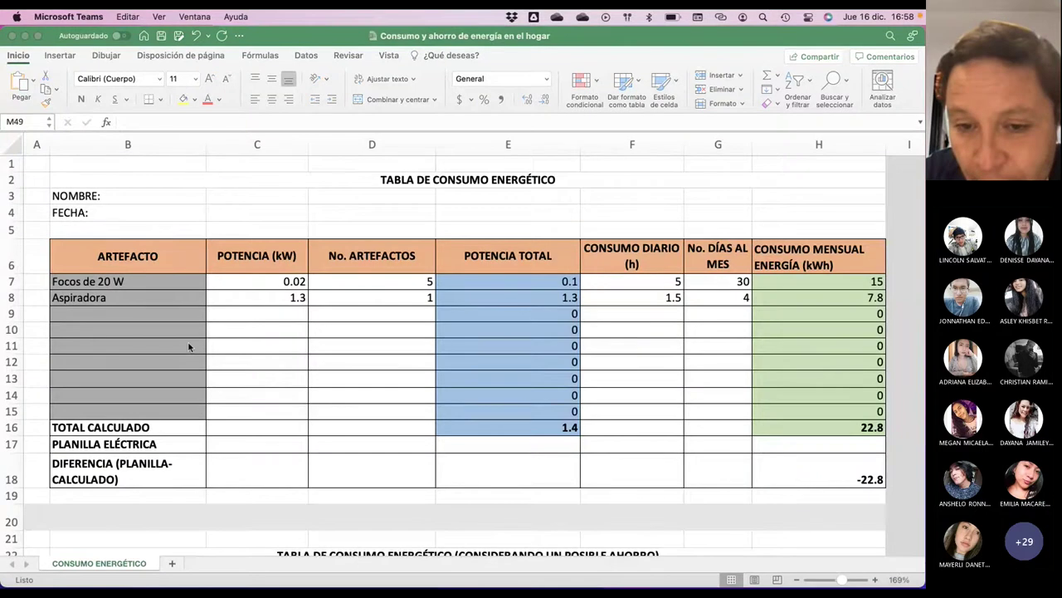
click(142, 281)
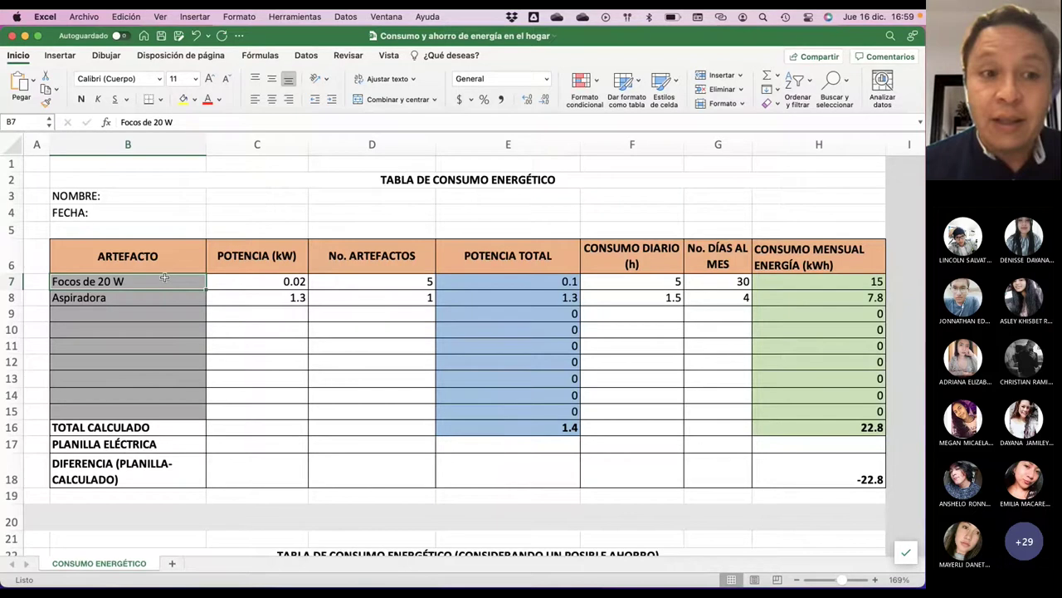
Add Ducha Electrica in B9 and Cargador de celular in B10 of the ARTEFACTO column.
click(149, 313)
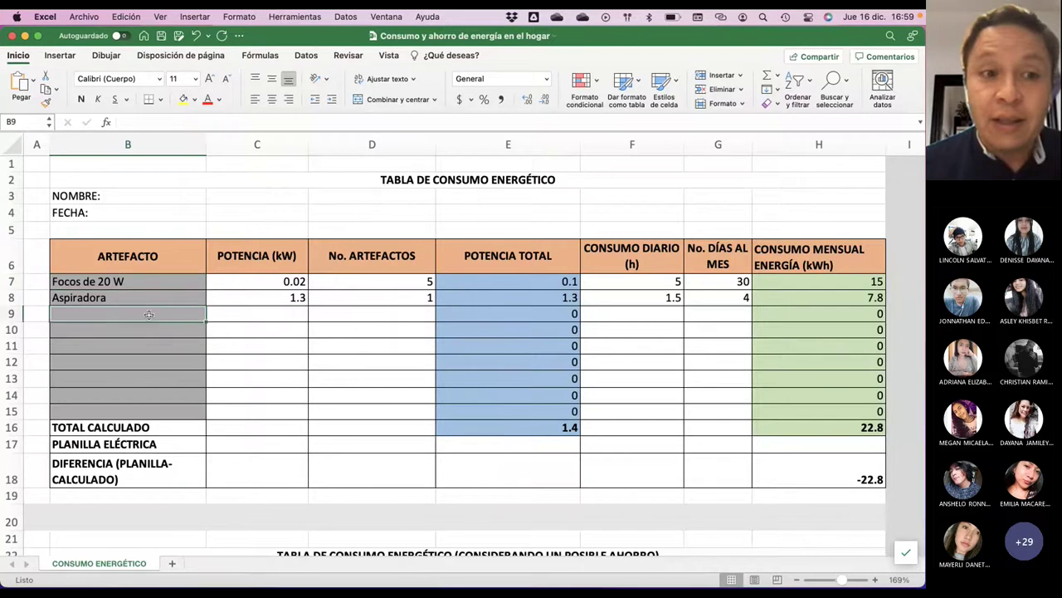
text(Du)
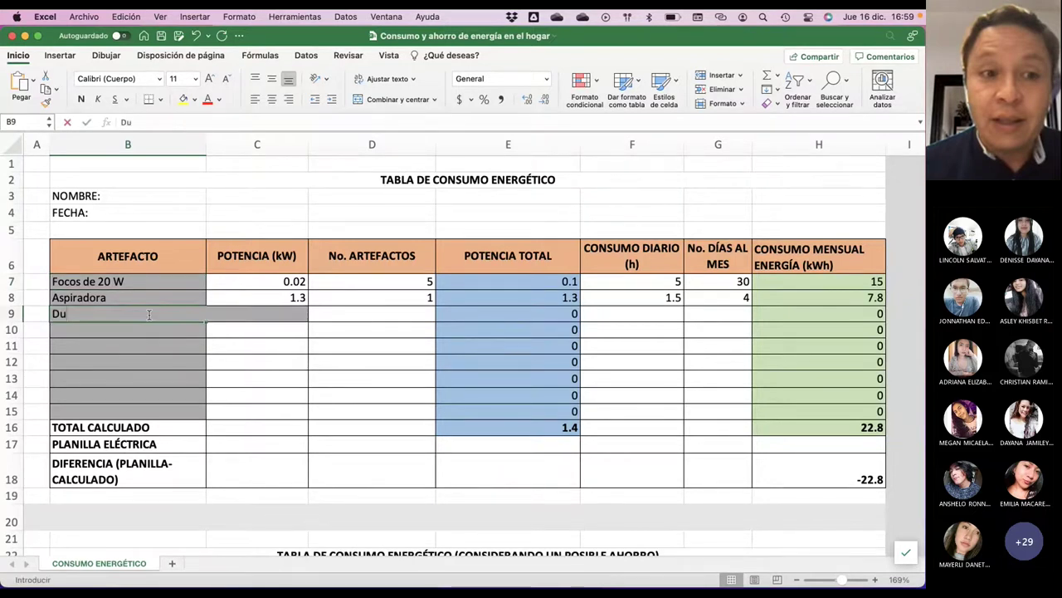
text(cha Electrica)
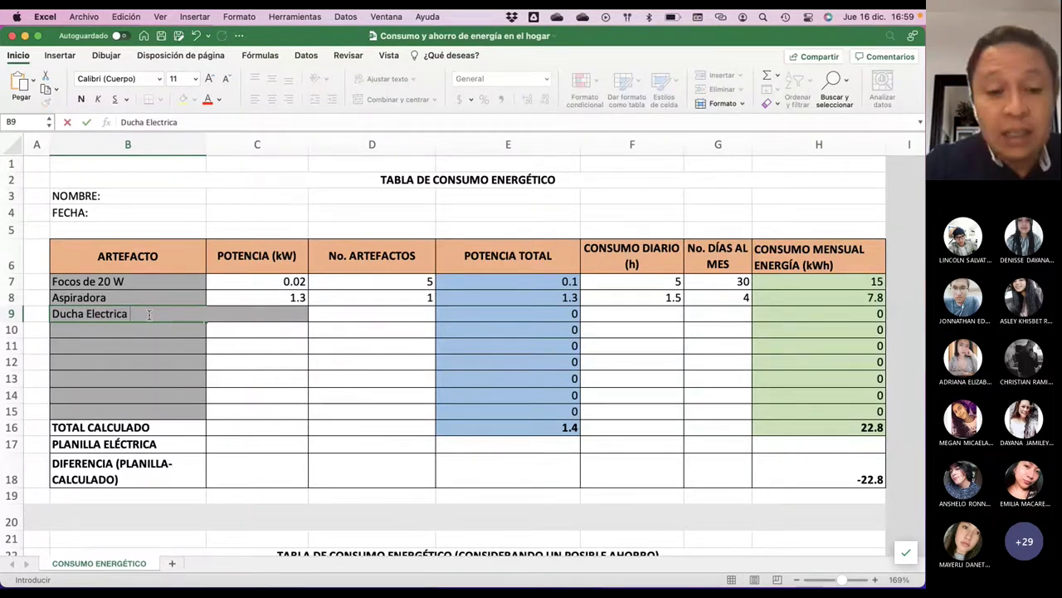
key(Return)
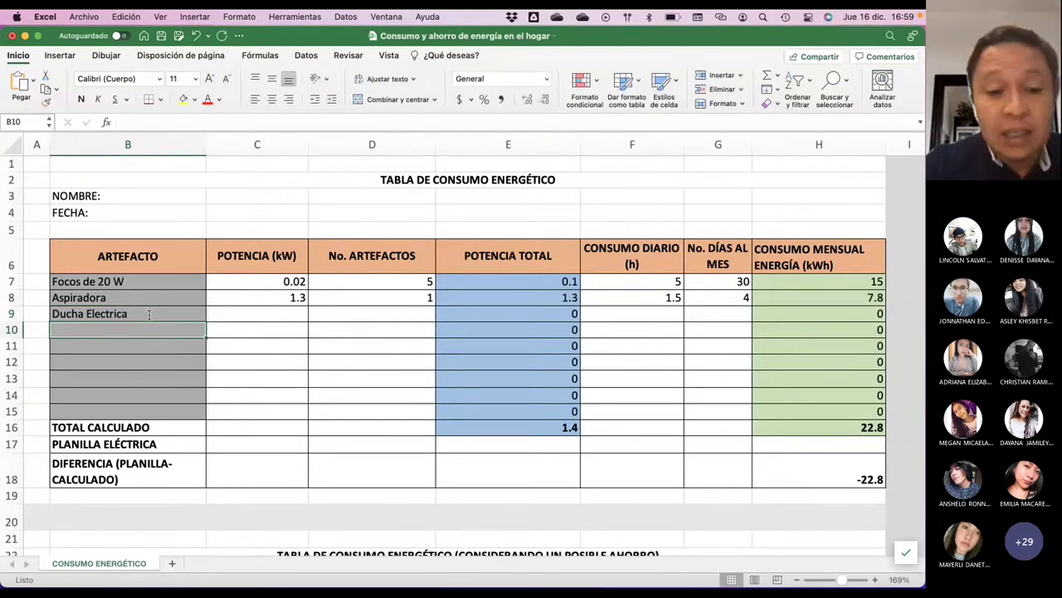
text(Cargador de)
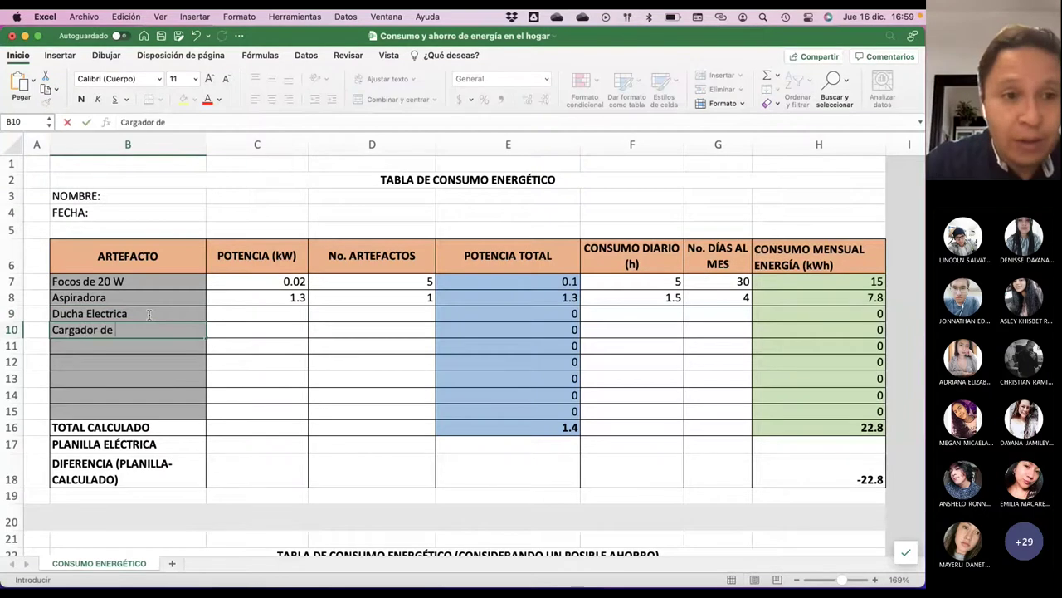
text( celular)
key(Return)
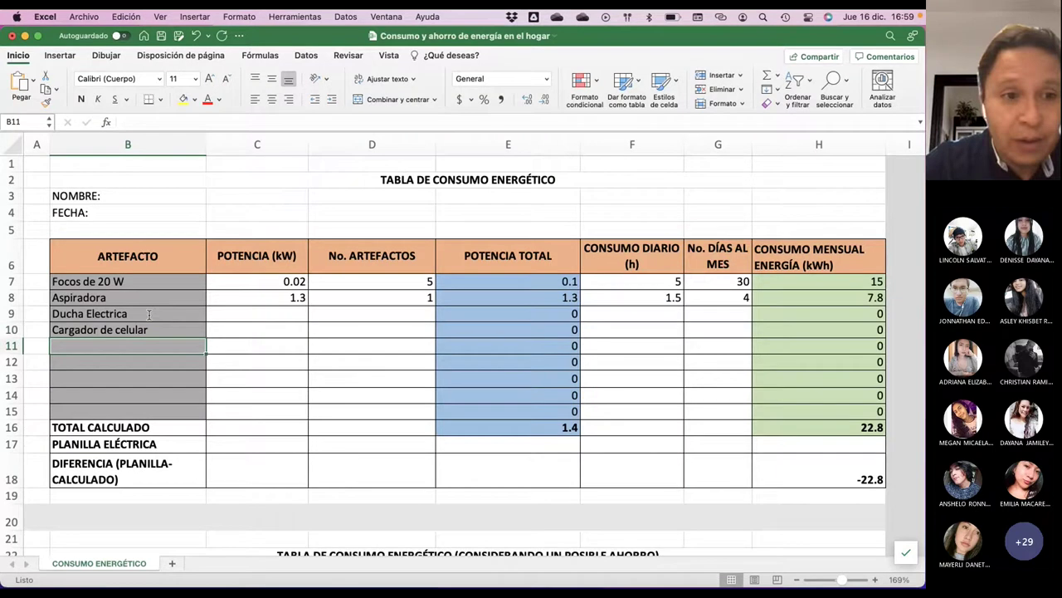
Add TV, Radio and Licuadora to the appliance list in cells B11 to B13.
text(T)
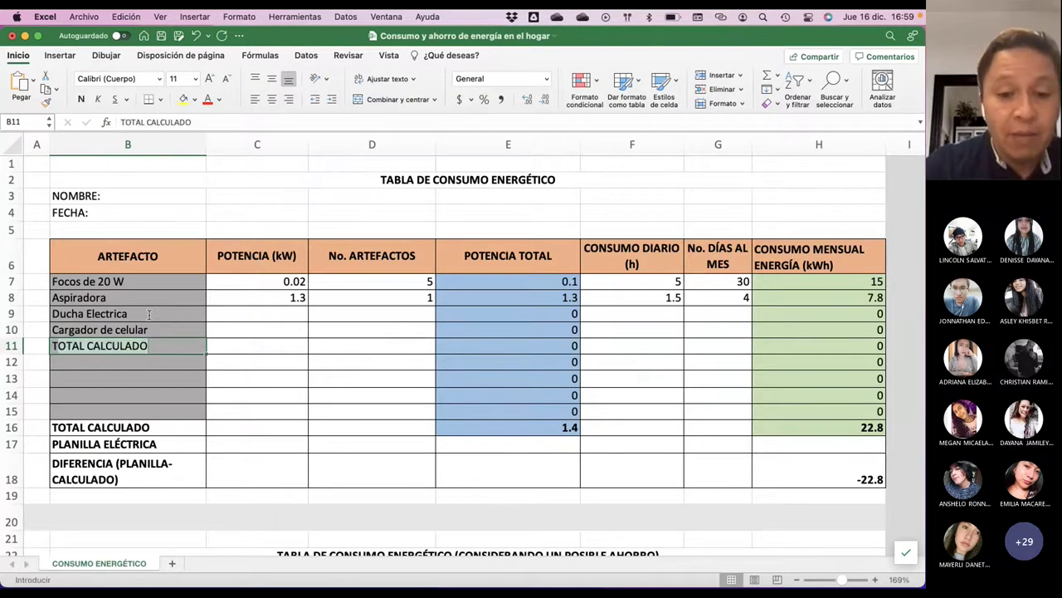
text(V)
key(Return)
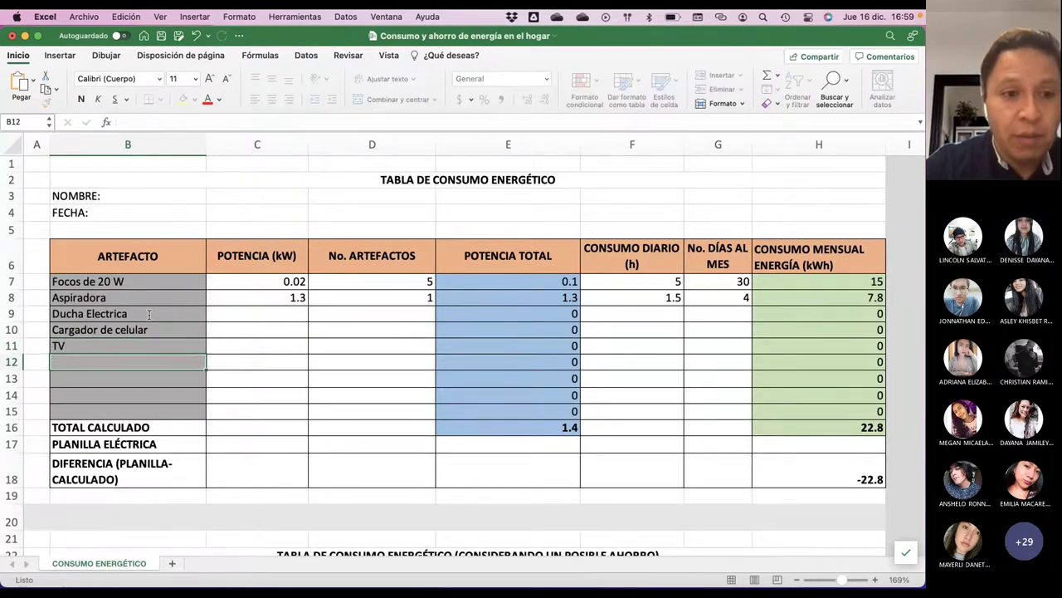
text(Ra)
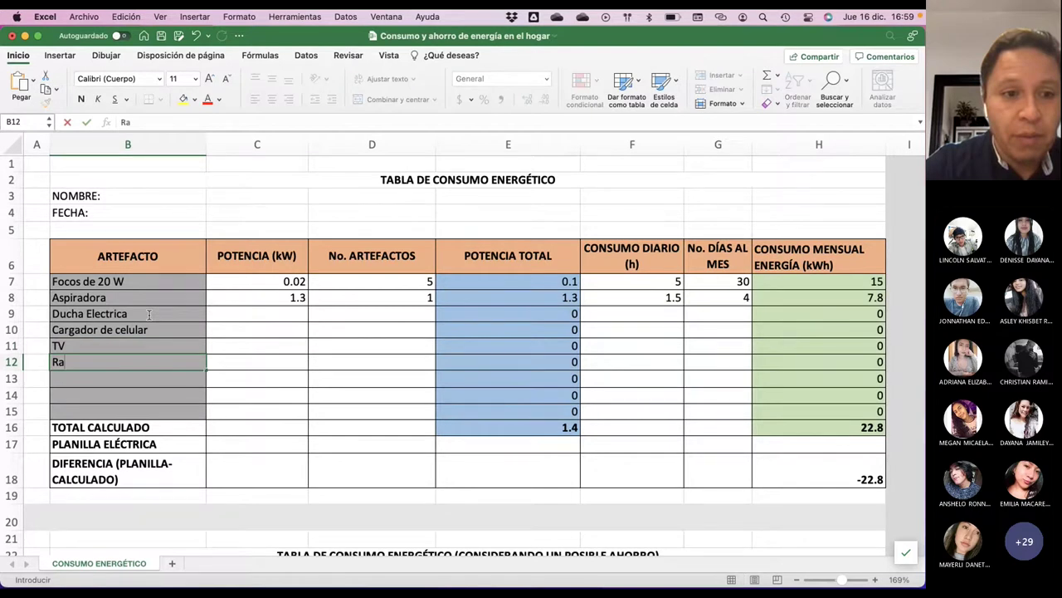
text(dio)
key(Return)
text(Licuadora)
key(Return)
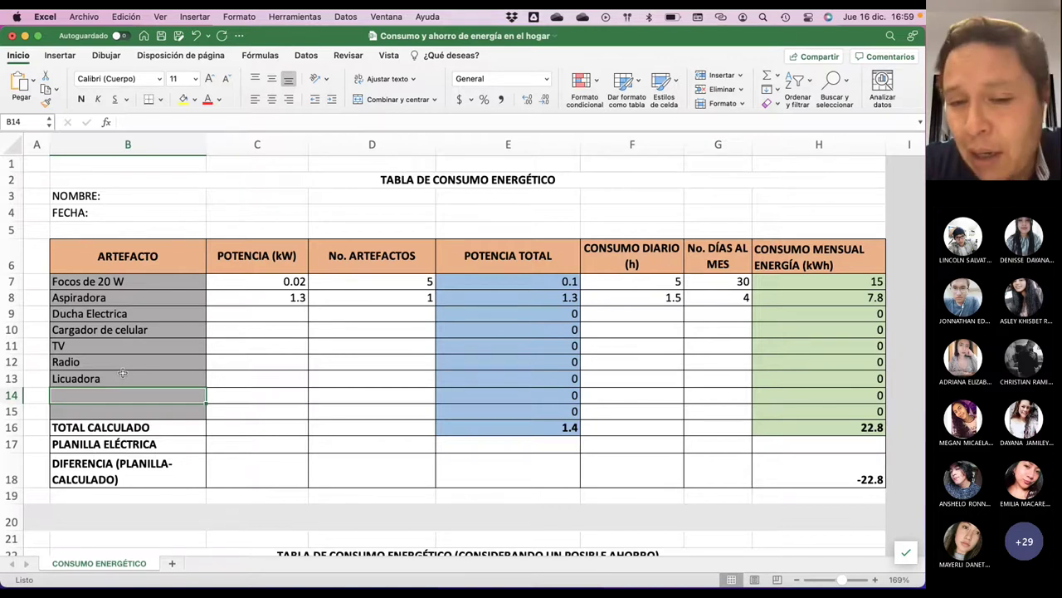
Examine the POTENCIA (kW) and No. ARTEFACTOS example values for Focos de 20 W and Aspiradora.
click(294, 286)
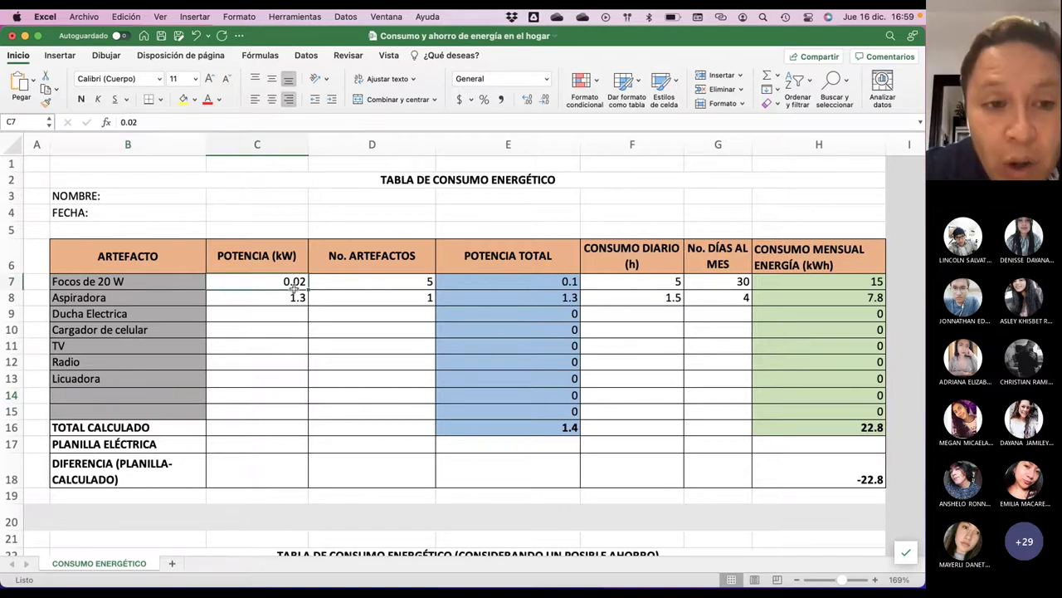
click(282, 312)
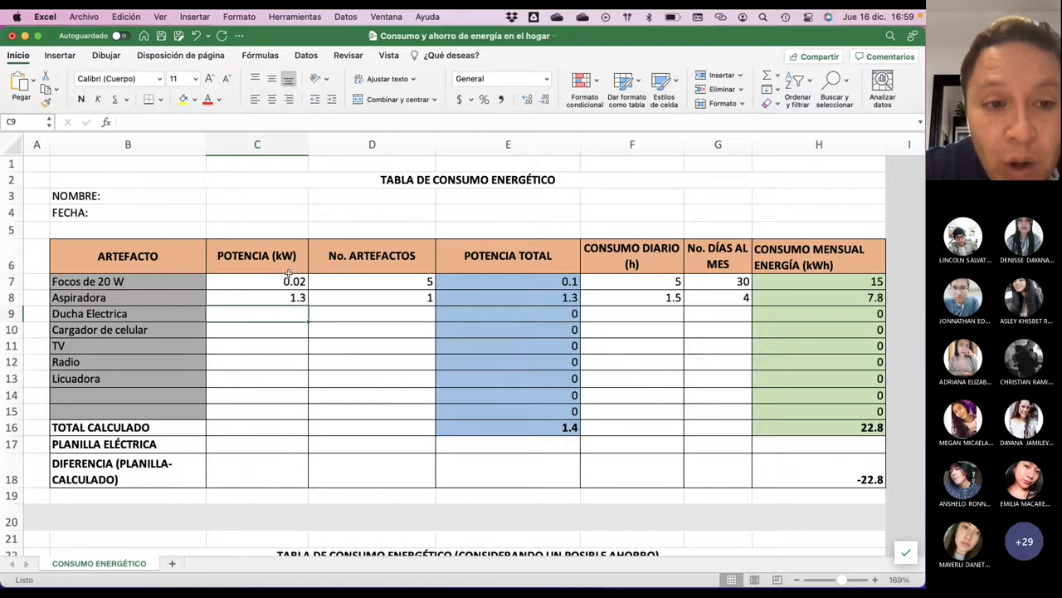
click(288, 277)
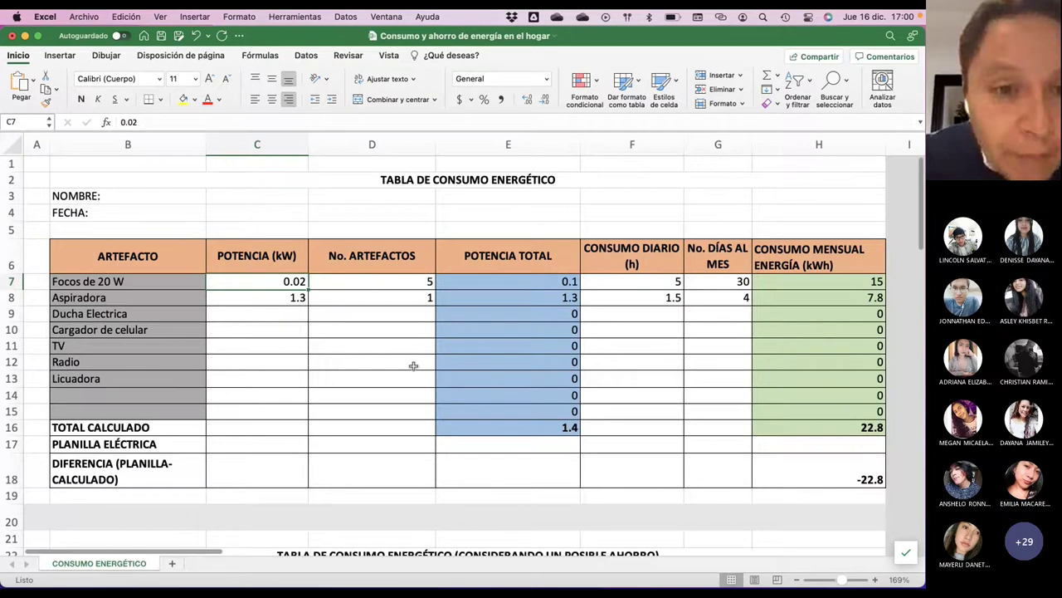
click(284, 255)
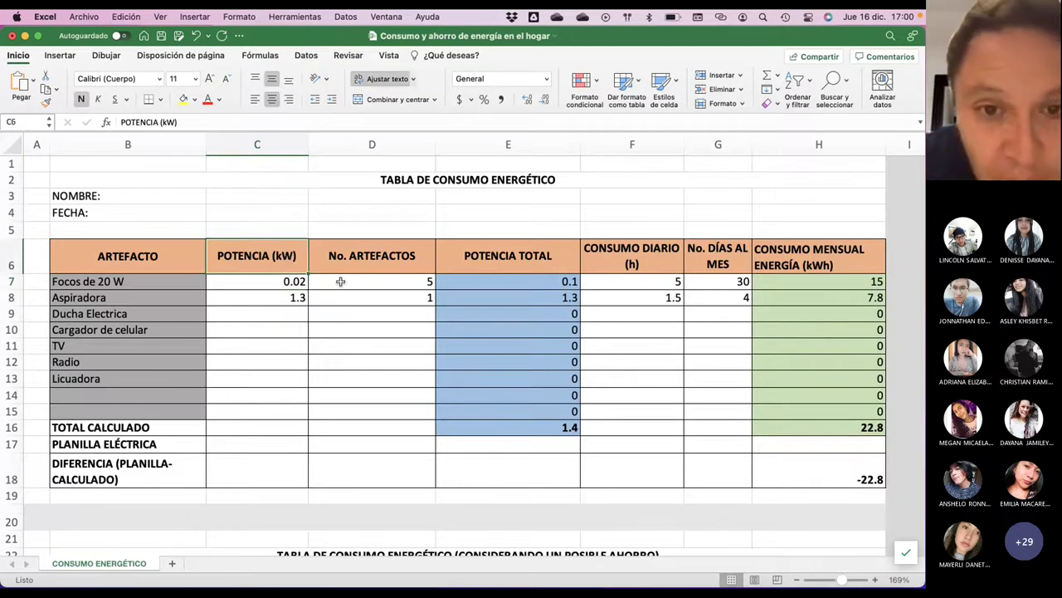
click(400, 282)
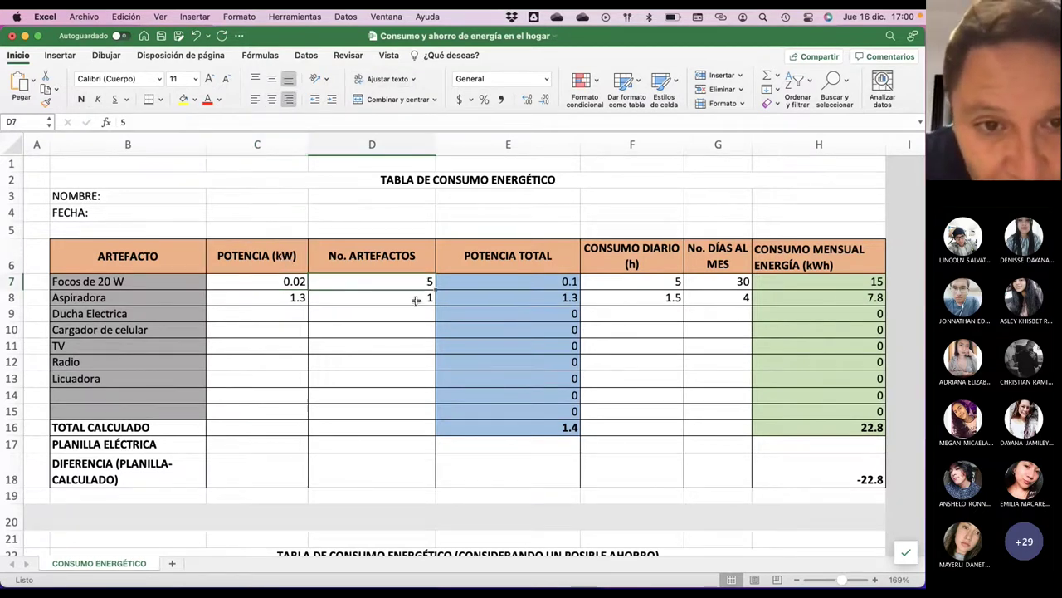
click(415, 297)
scroll(412, 330, down, 2)
scroll(411, 330, up, 2)
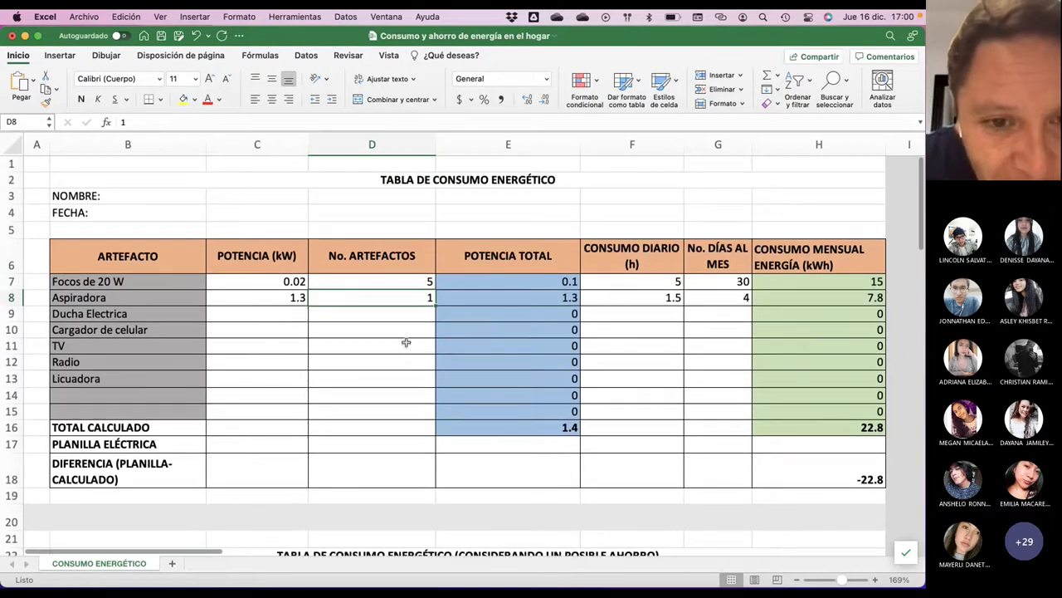
Set the No. ARTEFACTOS values to 2 for TV and 5 for Cargador de celular.
click(410, 349)
click(410, 346)
text(2)
key(Return)
key(Up)
key(Up)
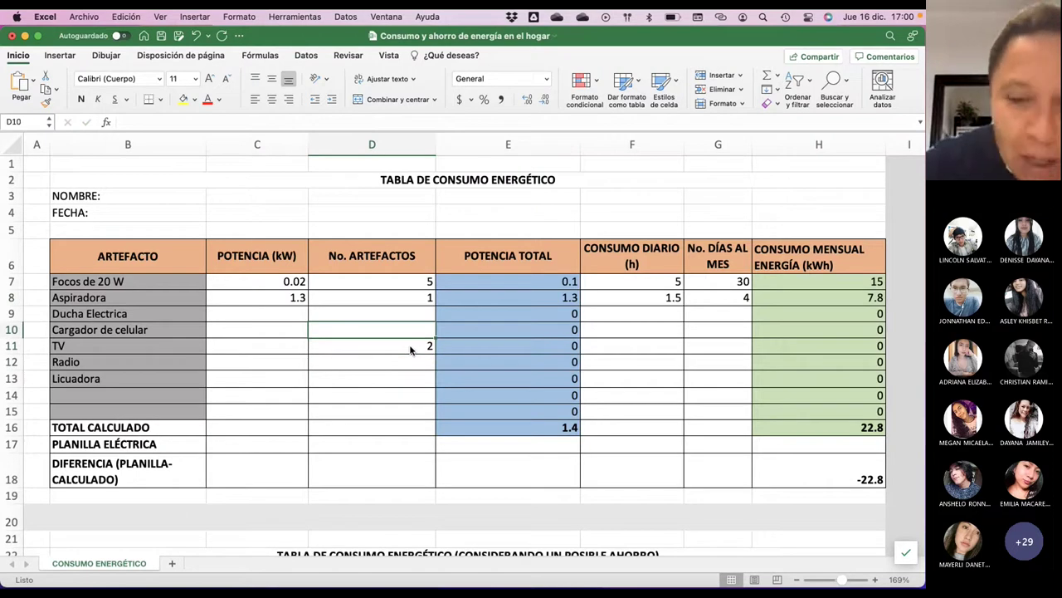
text(5)
key(Up)
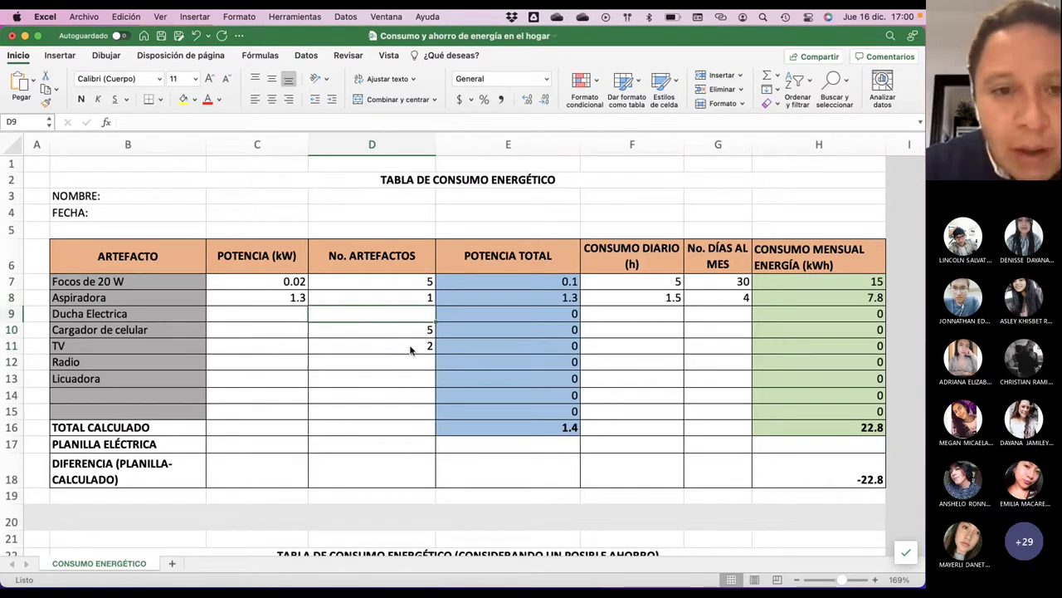
Fill the last two ARTEFACTO rows with Computadora Escritorio in B14 and Laptop in B15.
key(Down)
key(Down)
key(Down)
key(Down)
key(Down)
key(Left)
key(Left)
text(Computa)
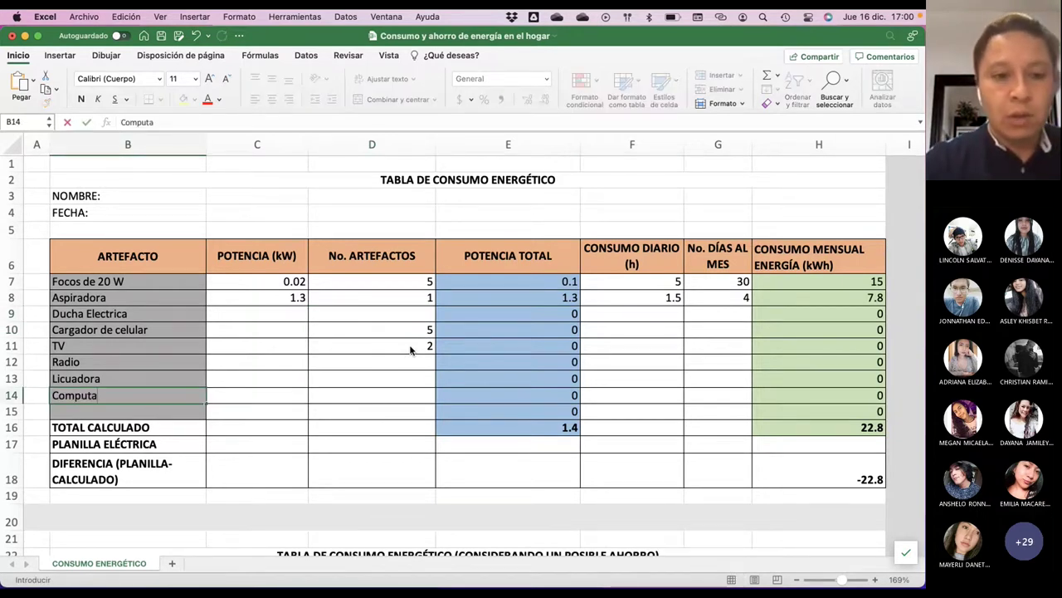
text(dora Escritore)
key(BackSpace)
text(io)
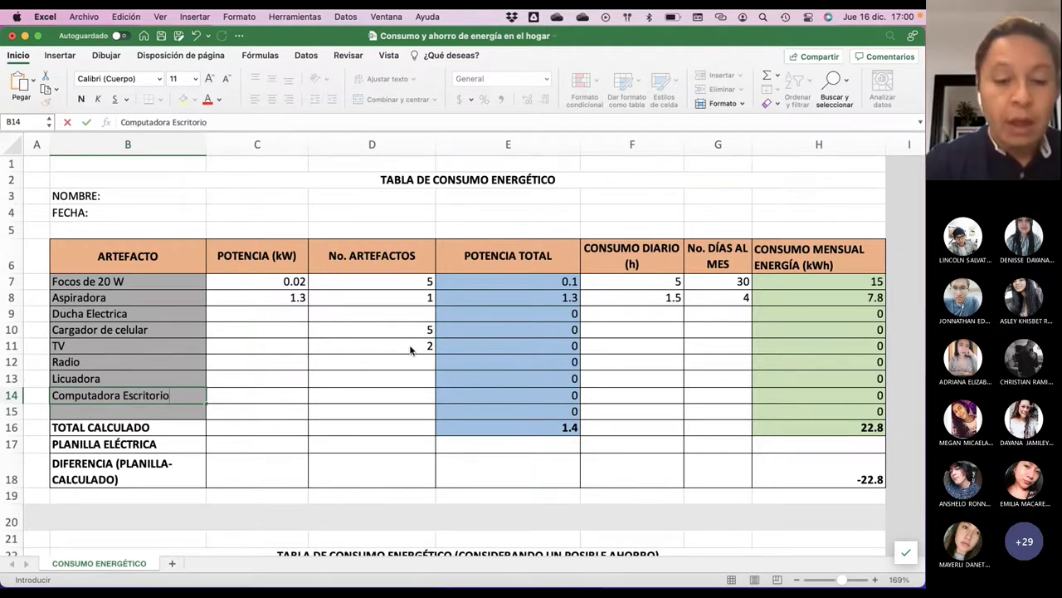
key(Return)
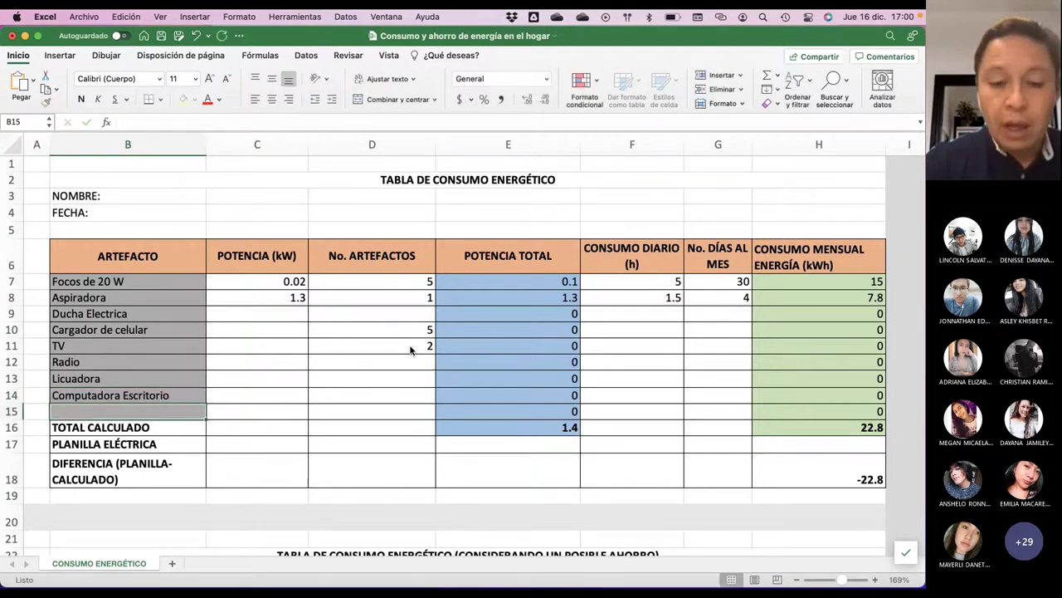
text(Laptop)
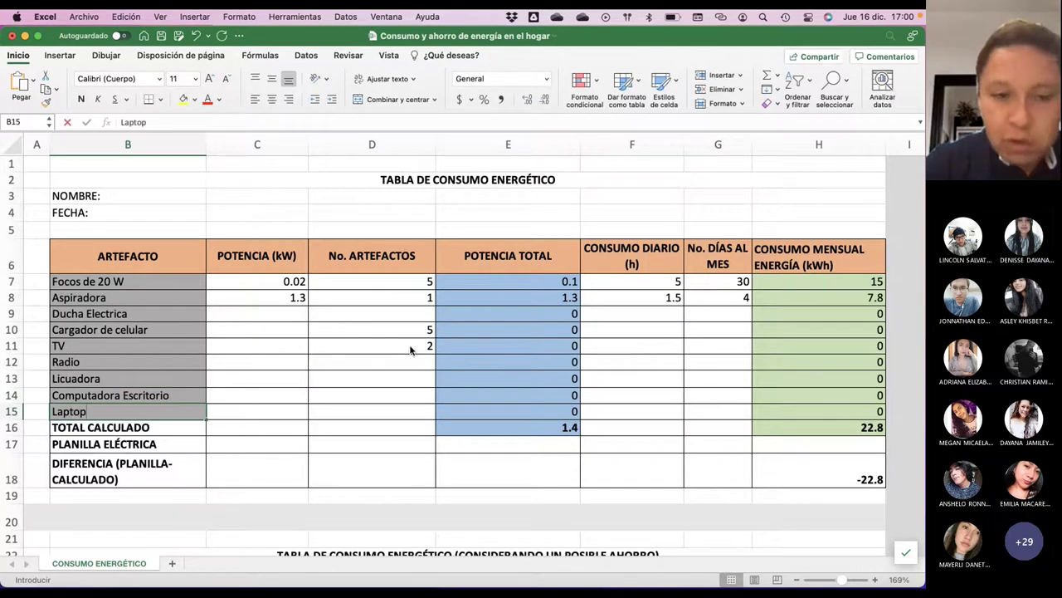
key(Return)
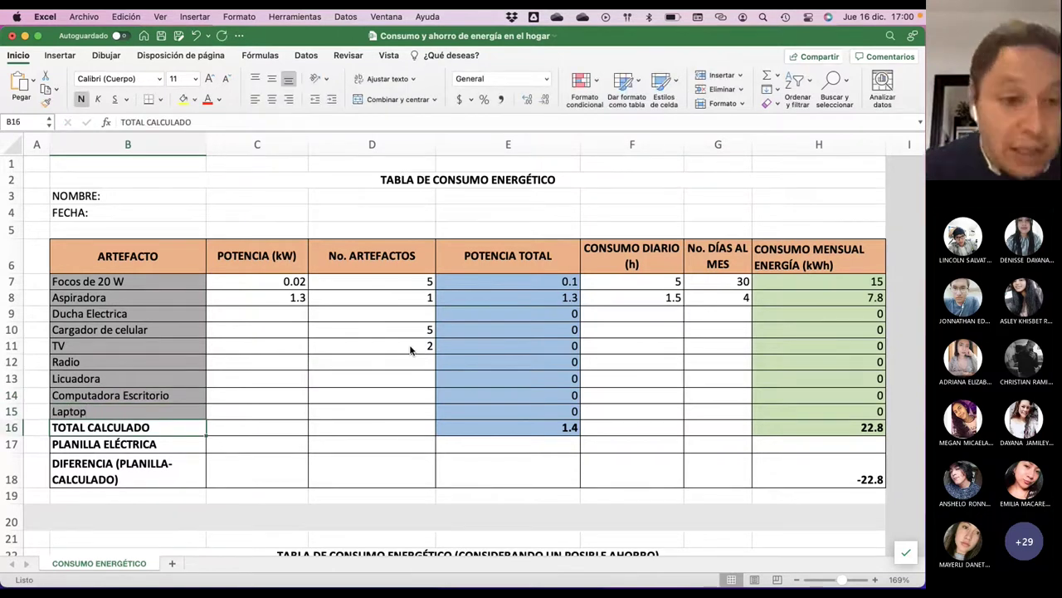
Examine the formula behind the POTENCIA TOTAL value of Focos de 20 W in E7, leaving it as is.
scroll(160, 345, down, 5)
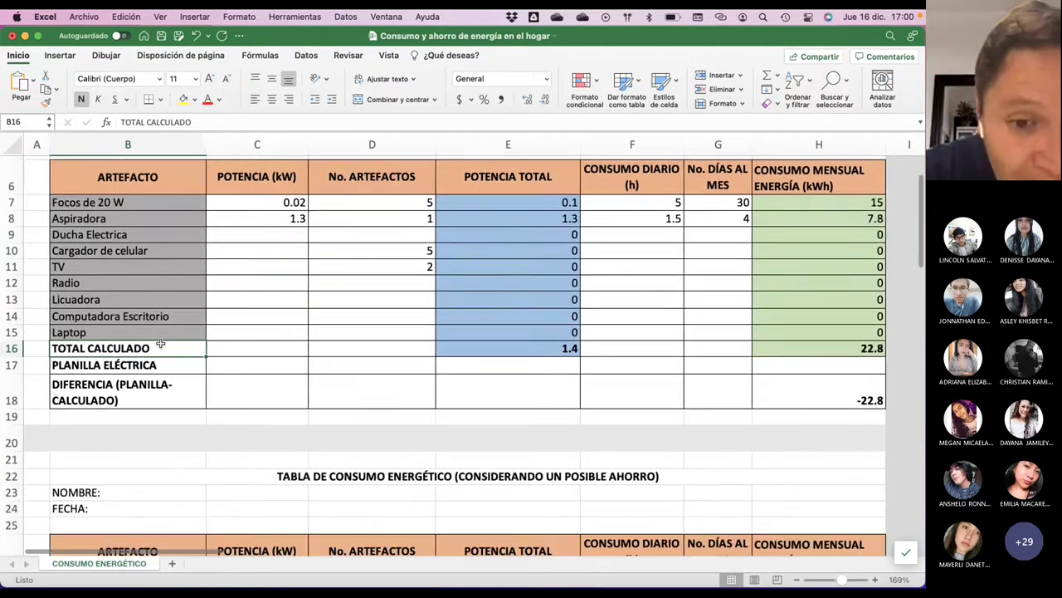
scroll(160, 345, up, 4)
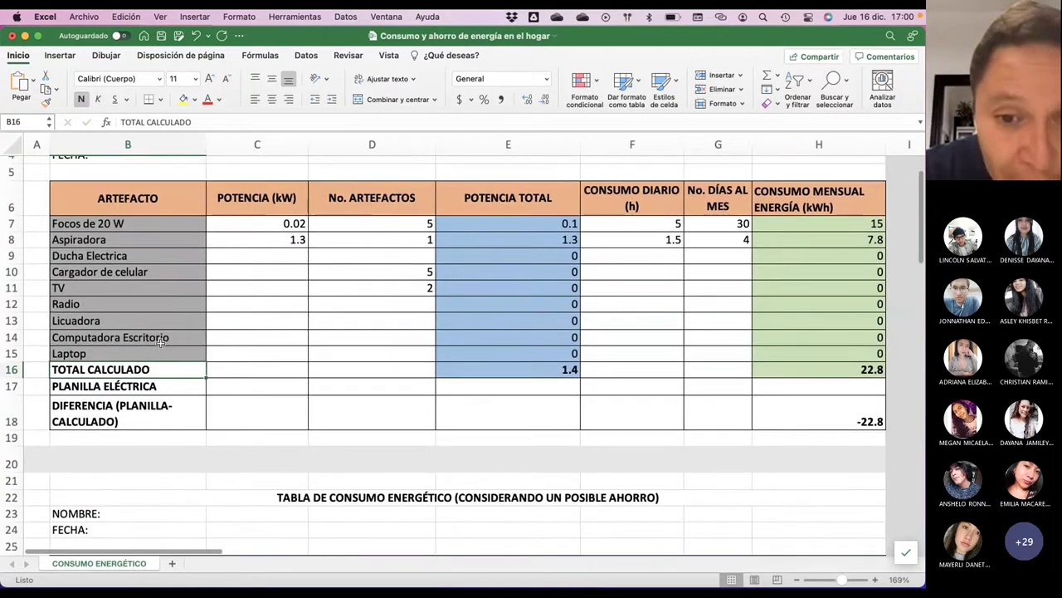
scroll(150, 357, up, 1)
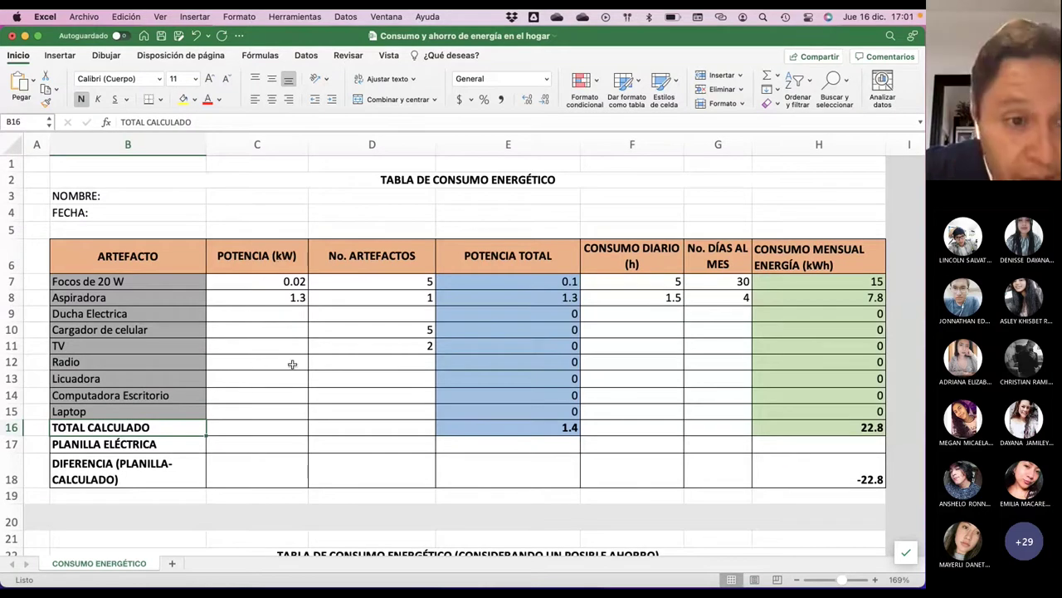
scroll(408, 282, down, 1)
scroll(408, 281, up, 1)
click(473, 281)
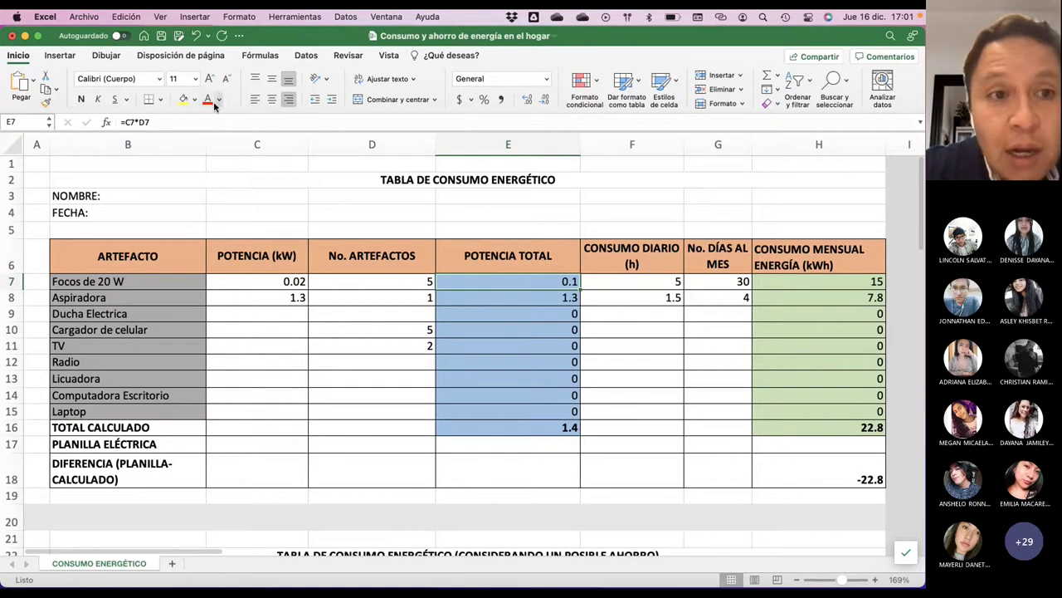
click(179, 122)
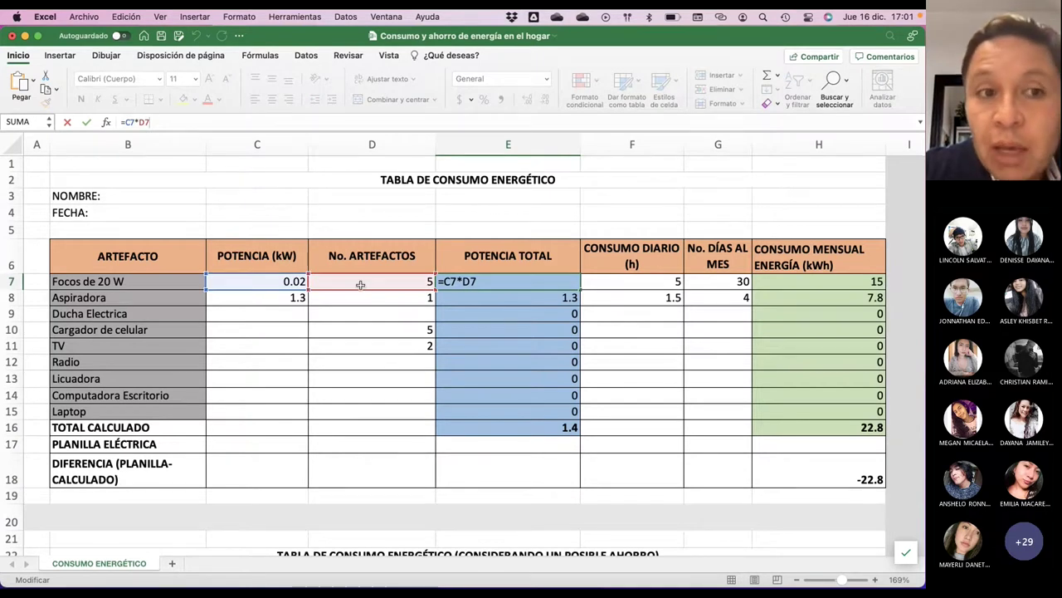
key(Return)
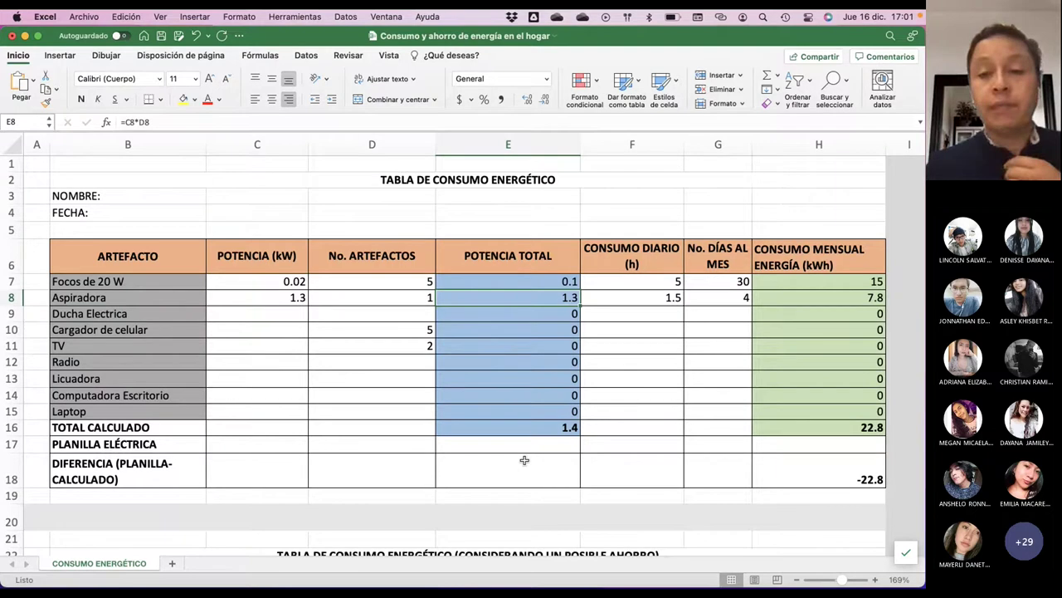
Save the workbook while reviewing the CONSUMO DIARIO (h) of Focos de 20 W and the No. DÍAS AL MES of Aspiradora.
click(655, 285)
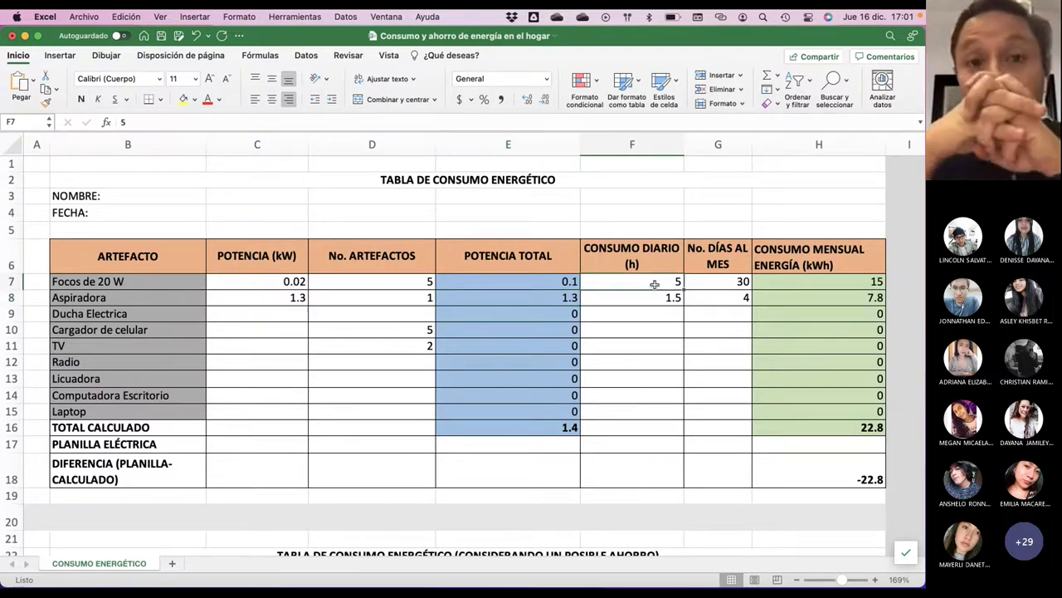
click(161, 36)
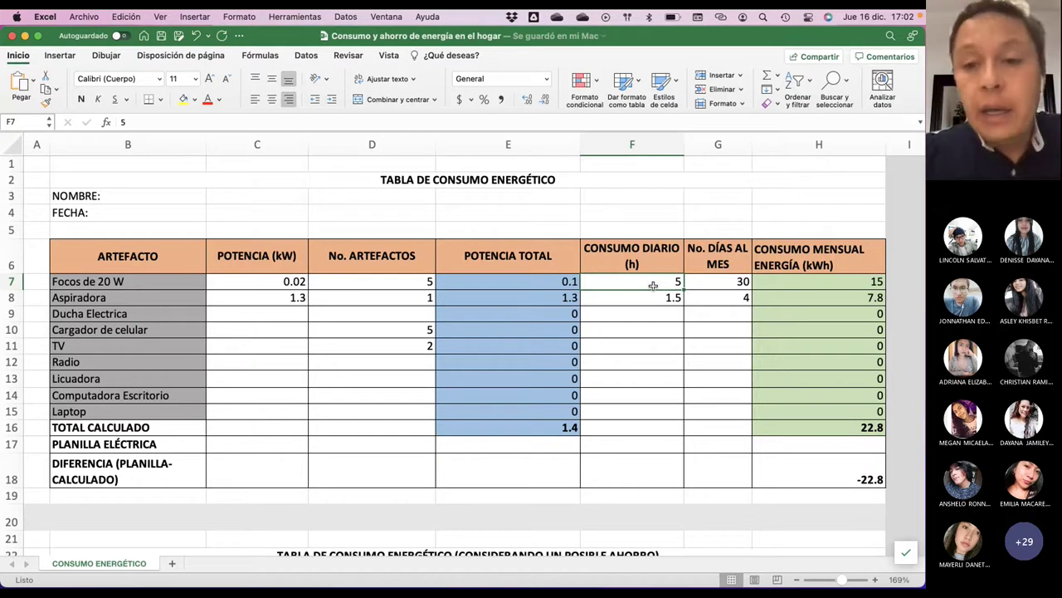
click(741, 300)
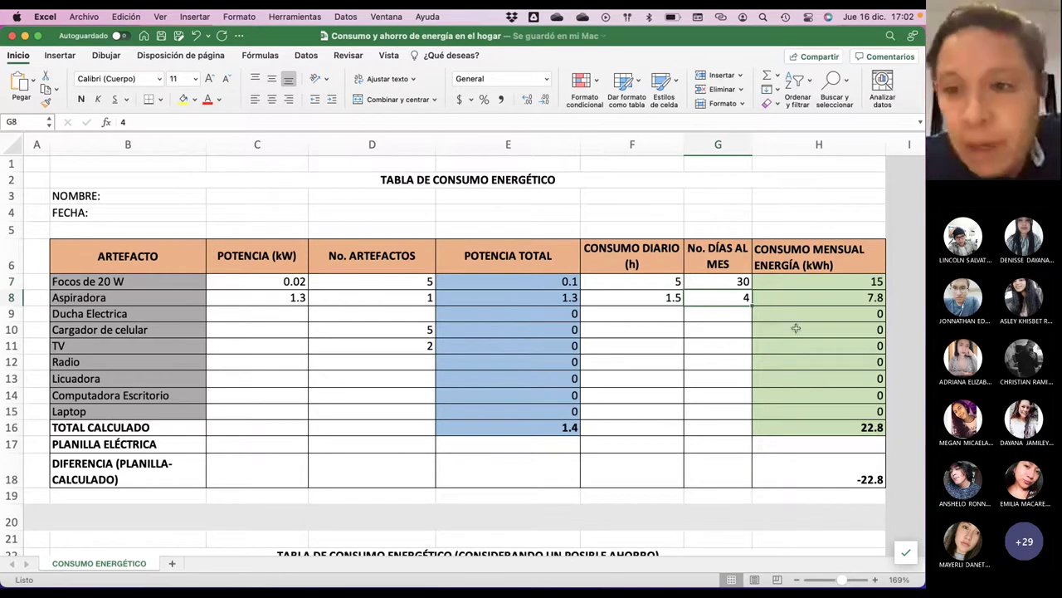
Examine the formula behind the CONSUMO MENSUAL ENERGÍA (kWh) of Focos de 20 W in H7, leaving it as is.
click(855, 287)
click(191, 122)
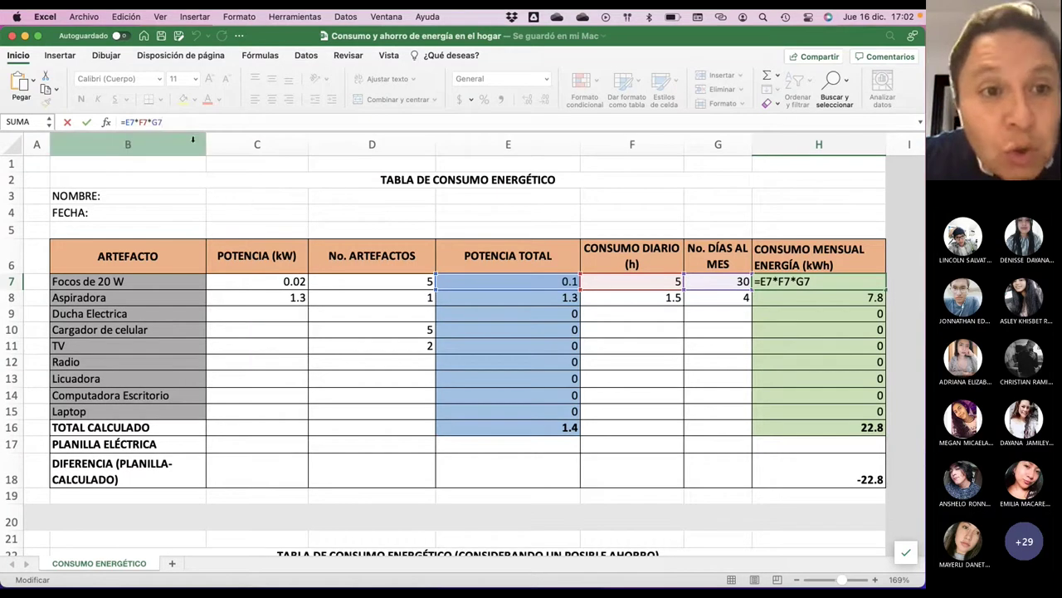
key(Return)
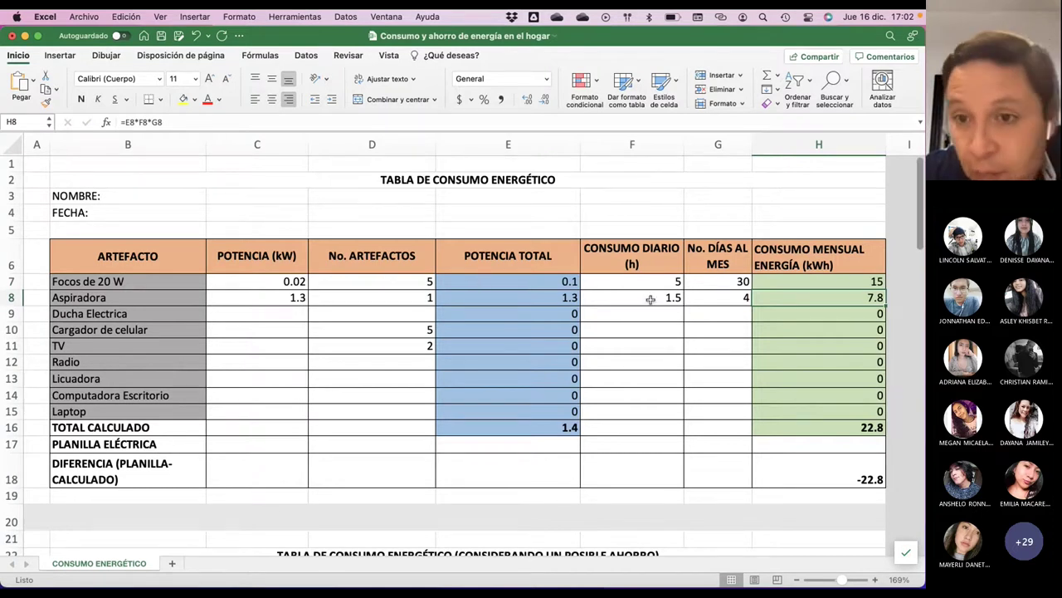
Review the TOTAL CALCULADO formula in H16 and the PLANILLA ELÉCTRICA cell in H17 of the first consumption table.
scroll(803, 267, down, 1)
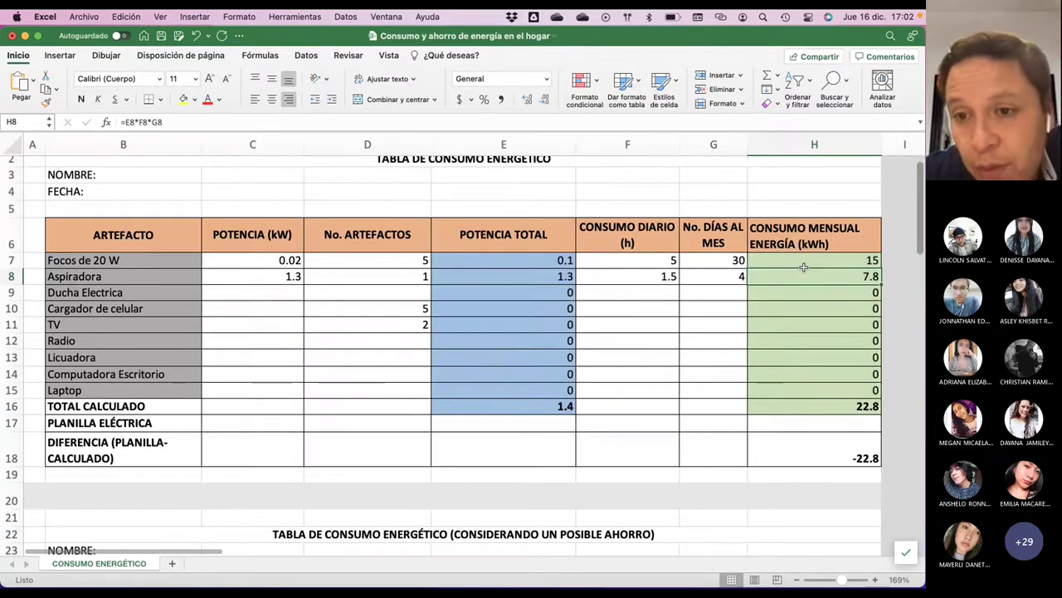
scroll(803, 266, down, 2)
scroll(803, 266, down, 1)
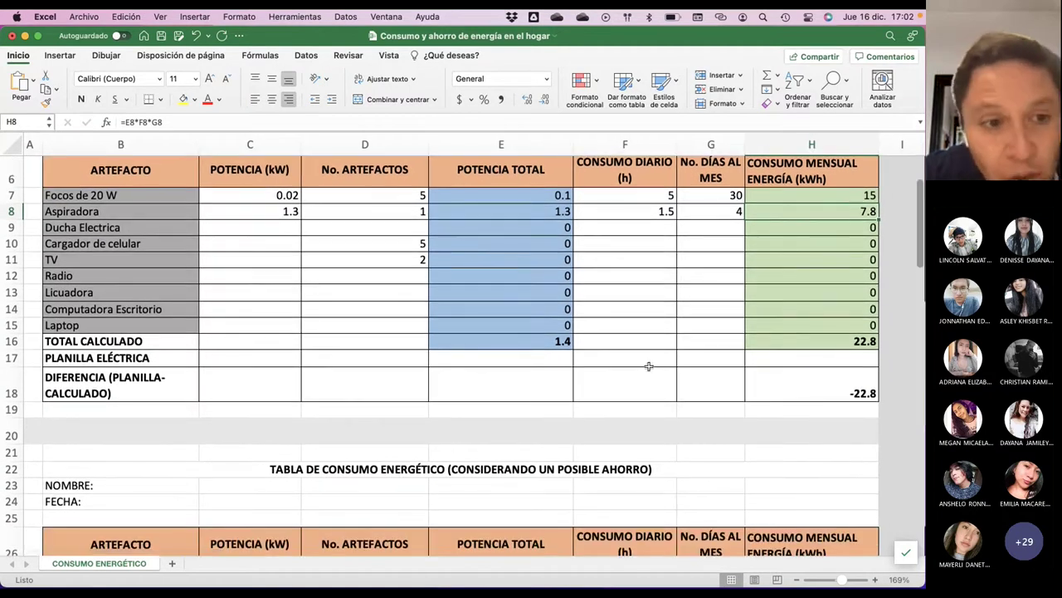
click(797, 342)
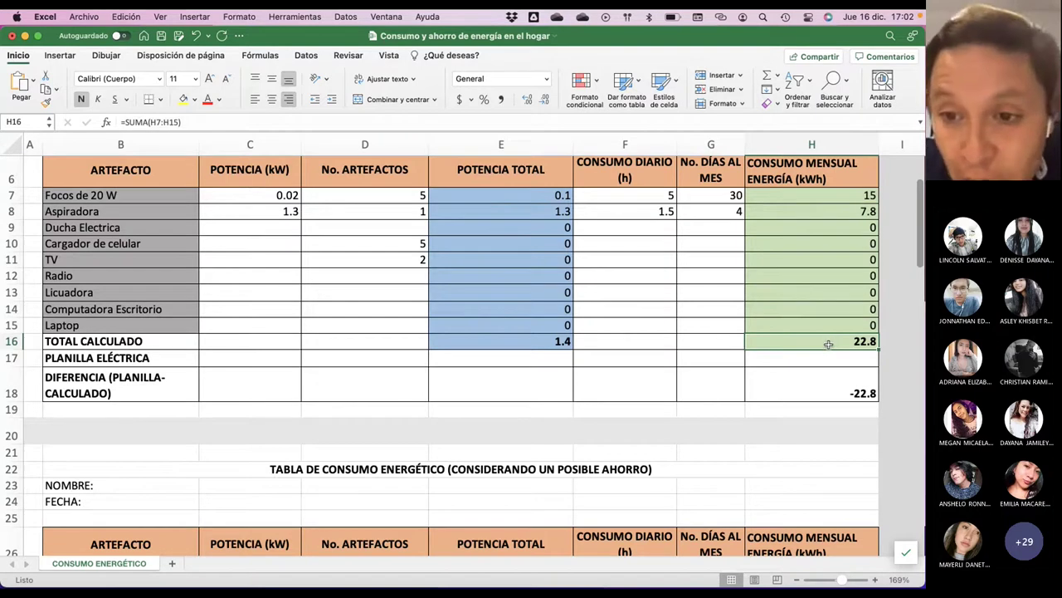
click(820, 359)
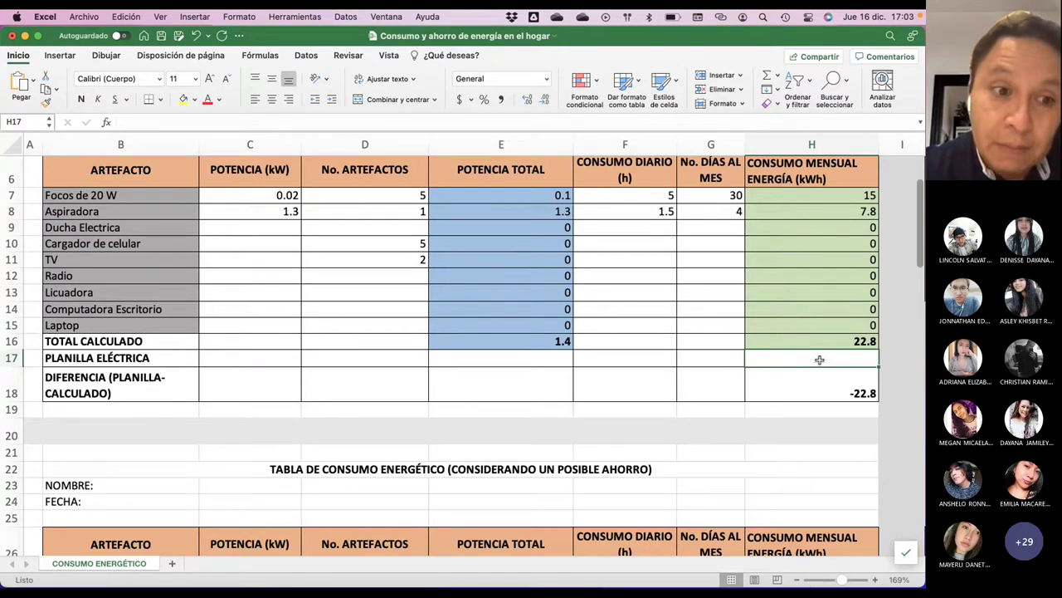
Examine the DIFERENCIA (PLANILLA-CALCULADO) formula in H18, leaving it as is.
scroll(819, 359, down, 1)
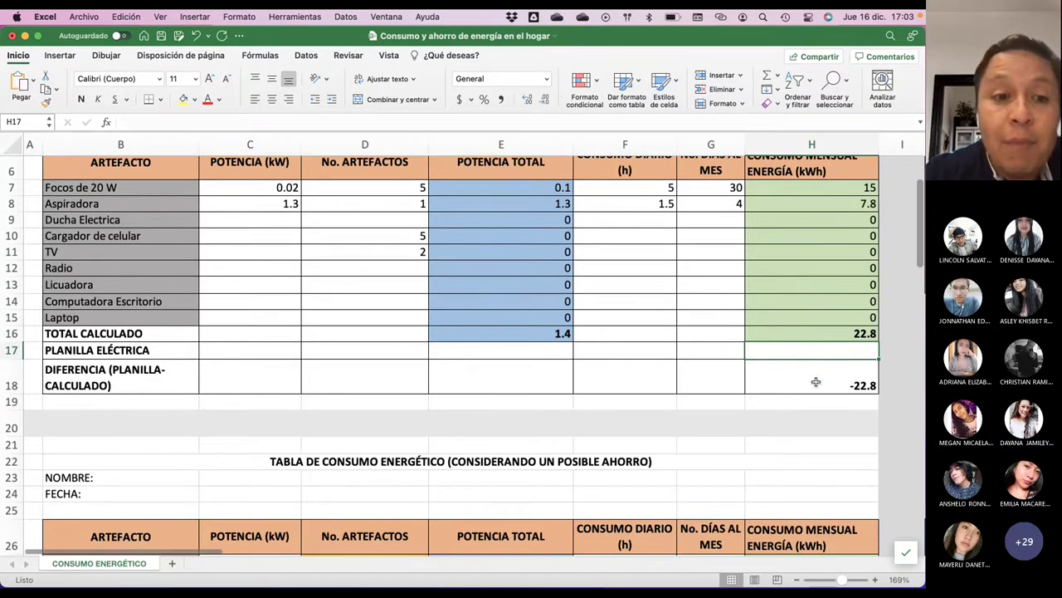
click(815, 382)
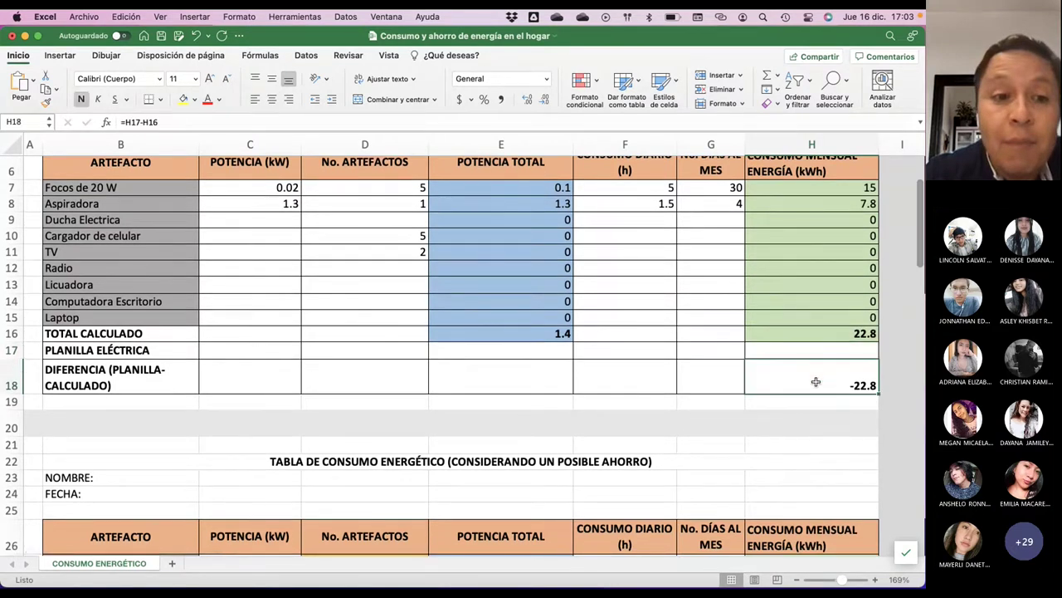
click(179, 122)
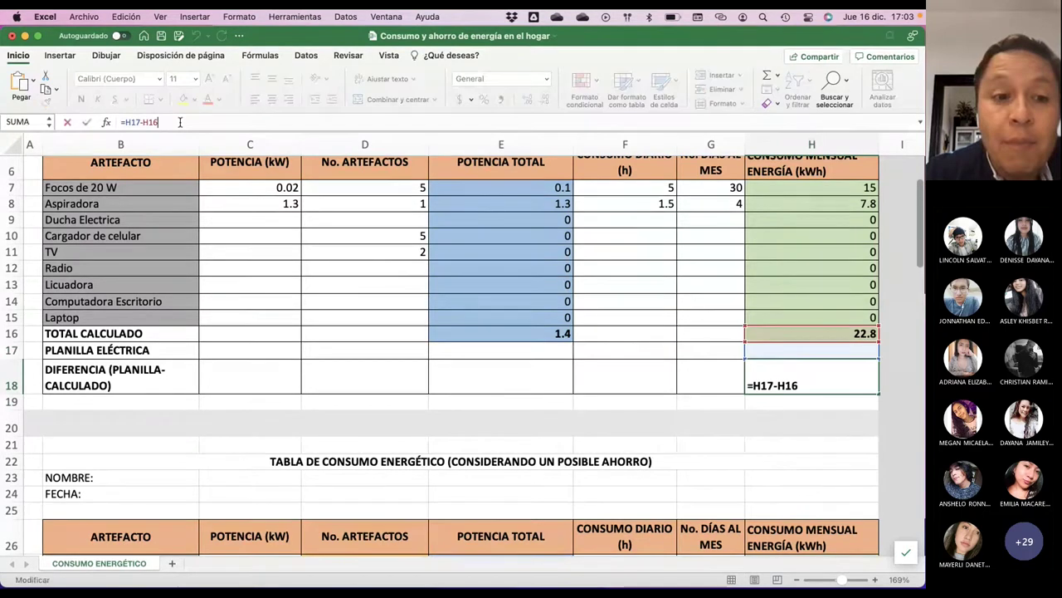
key(Return)
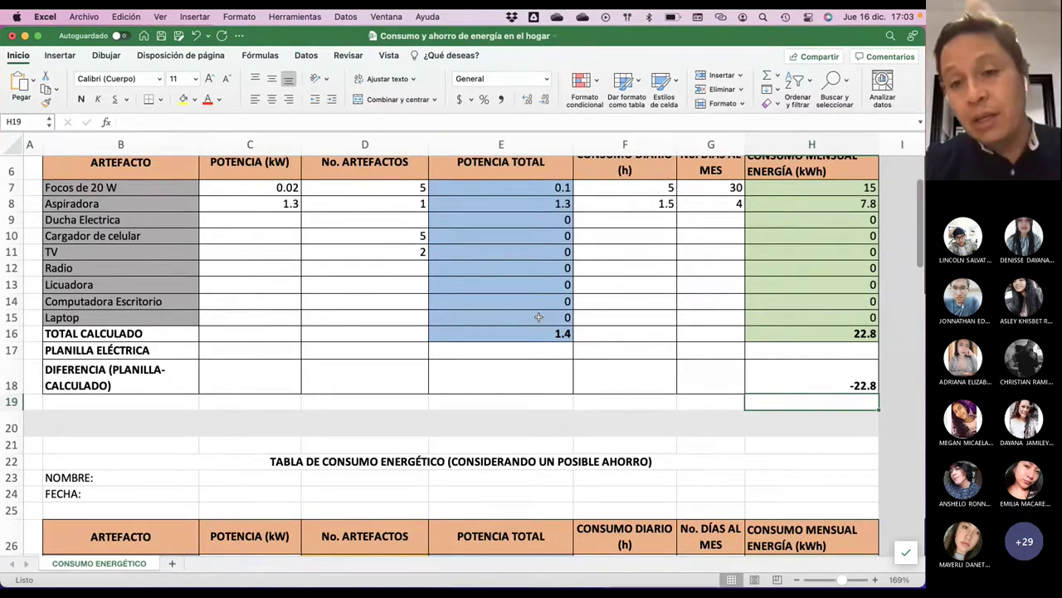
Review the PLANILLA ELÉCTRICA cell in H17 and the No. DÍAS AL MES values of Aspiradora and Focos de 20 W.
scroll(539, 317, up, 5)
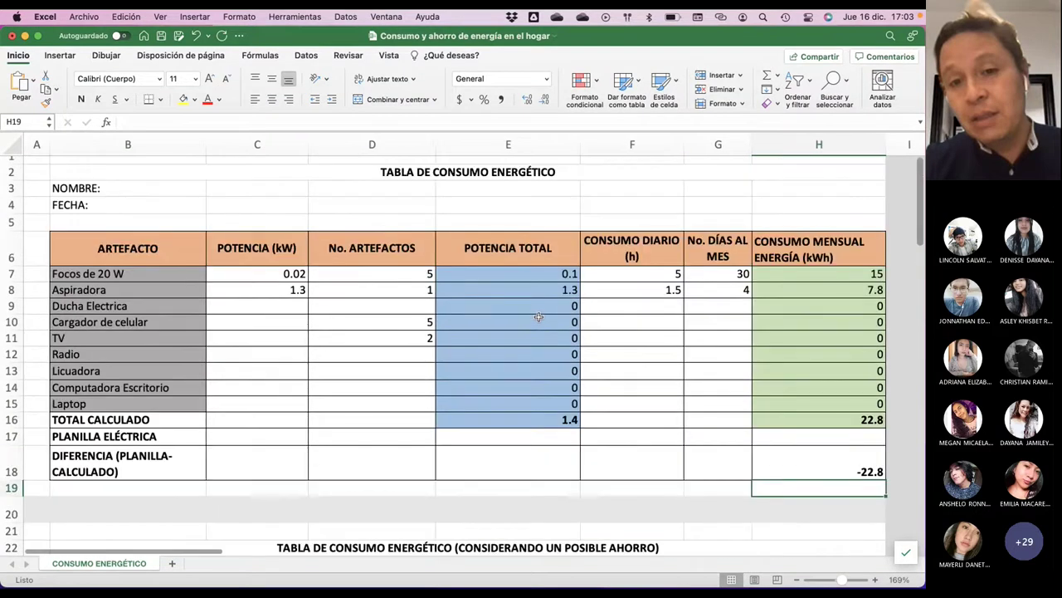
scroll(538, 317, down, 1)
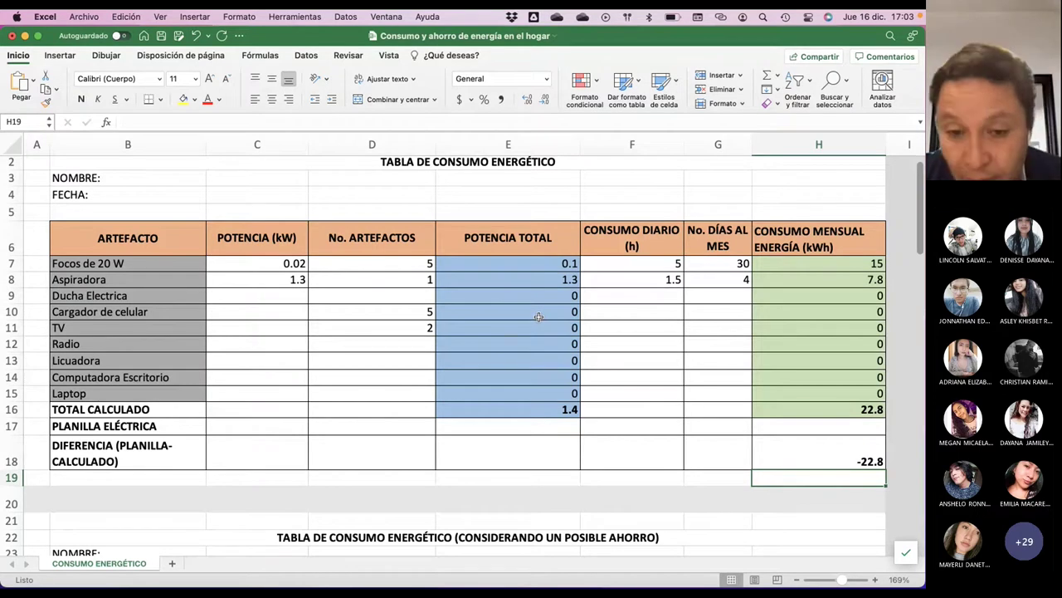
scroll(798, 367, down, 2)
click(799, 366)
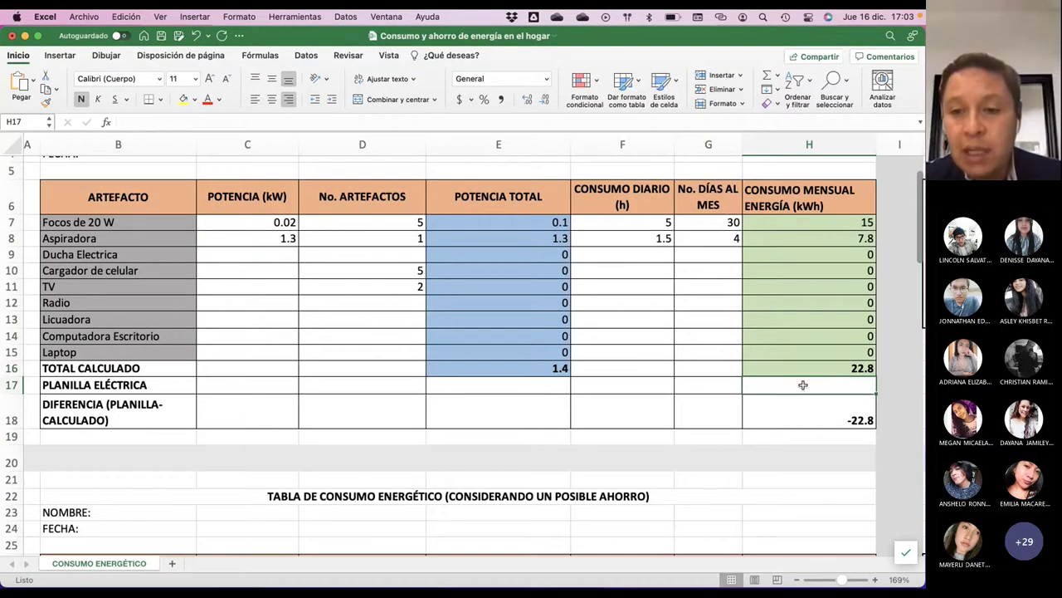
click(802, 384)
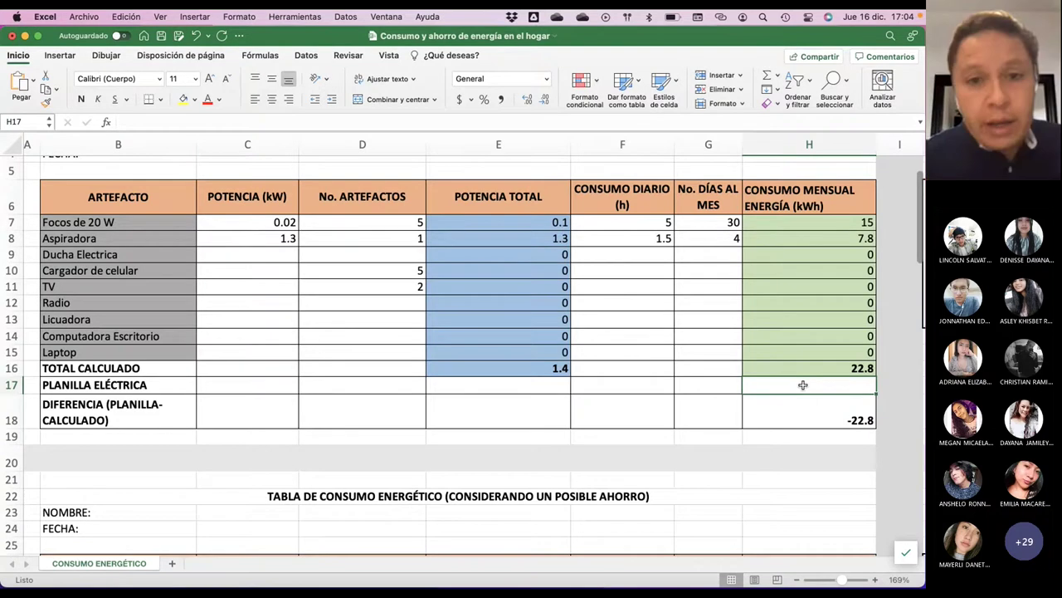
click(714, 243)
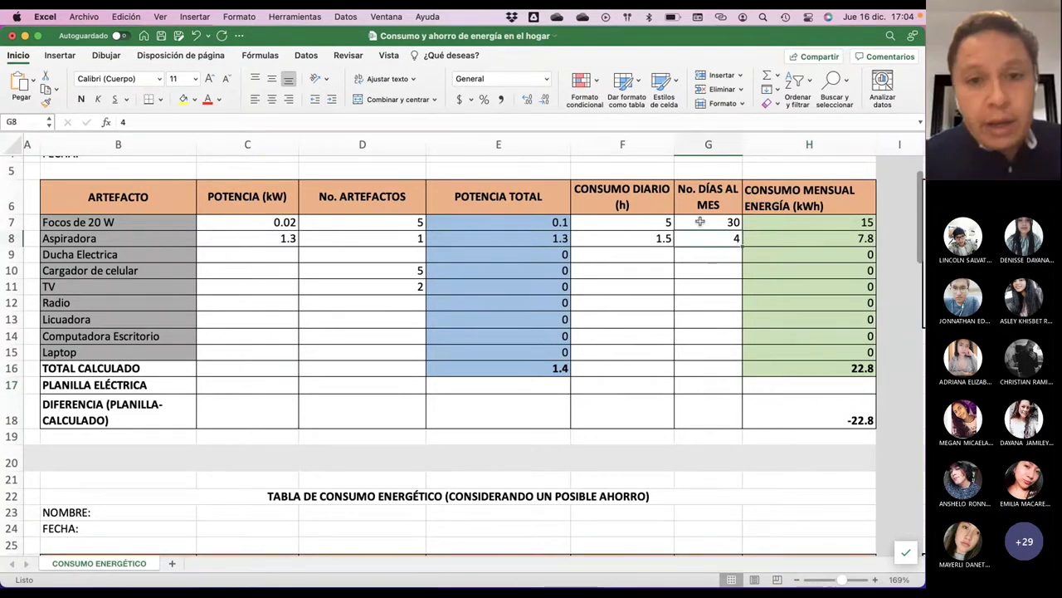
click(702, 225)
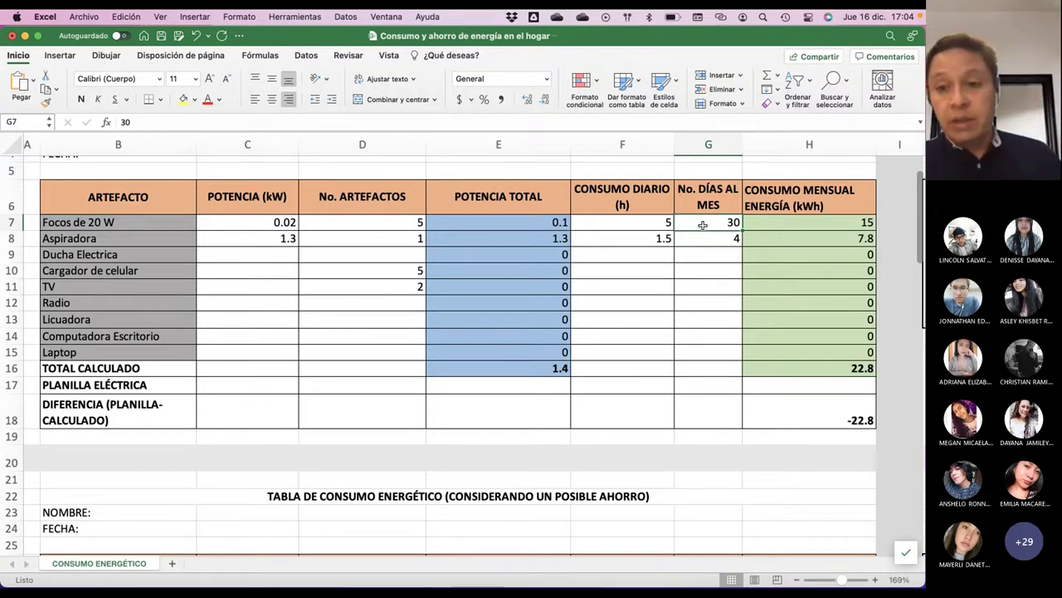
Examine the second table, TABLA DE CONSUMO ENERGÉTICO (CONSIDERANDO UN POSIBLE AHORRO), against the first consumption table.
scroll(702, 225, down, 2)
scroll(702, 225, down, 1)
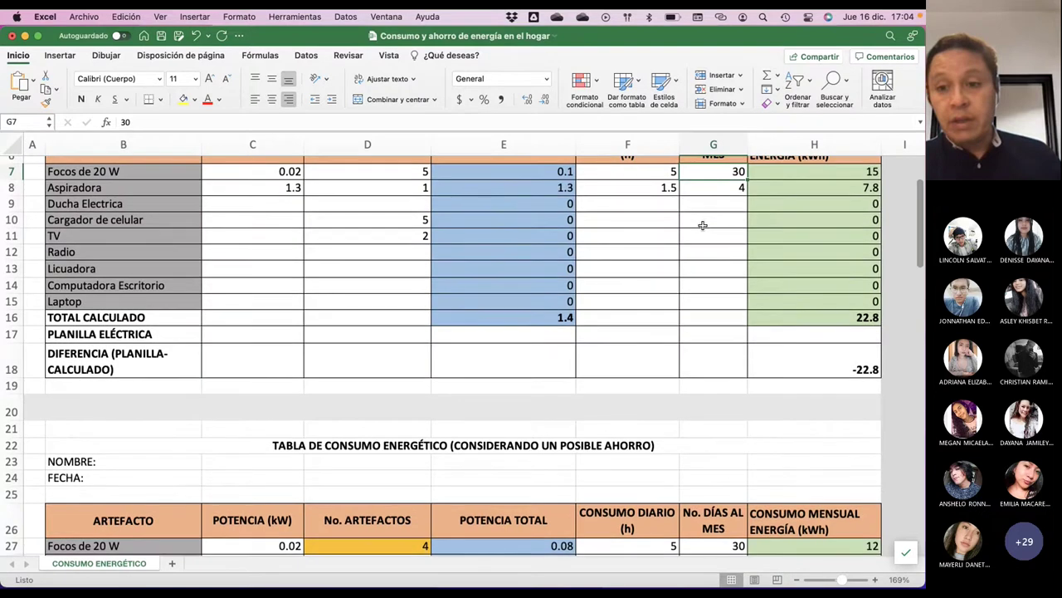
scroll(702, 225, down, 6)
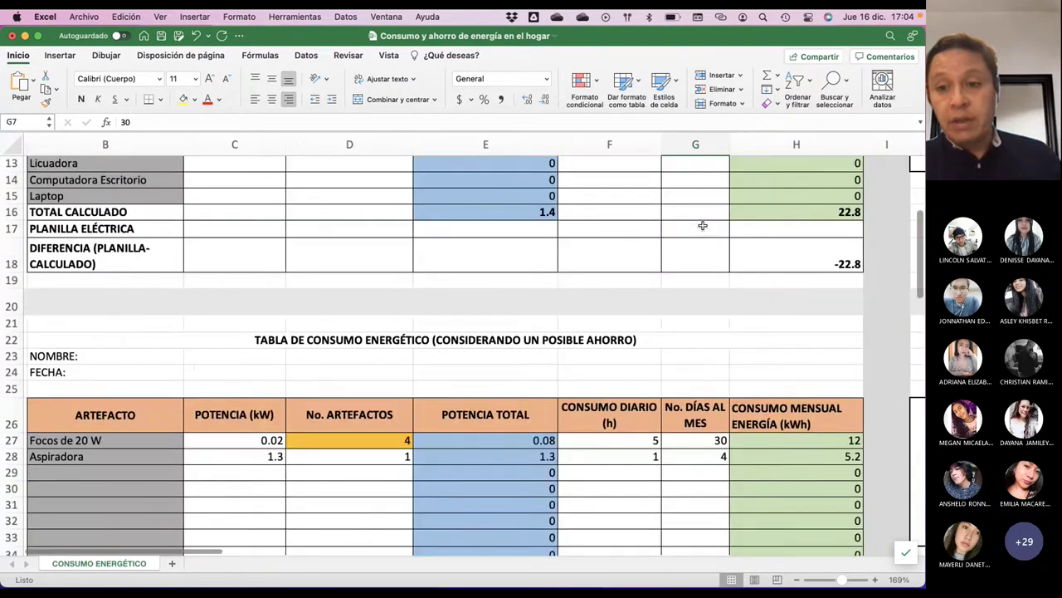
scroll(702, 225, down, 7)
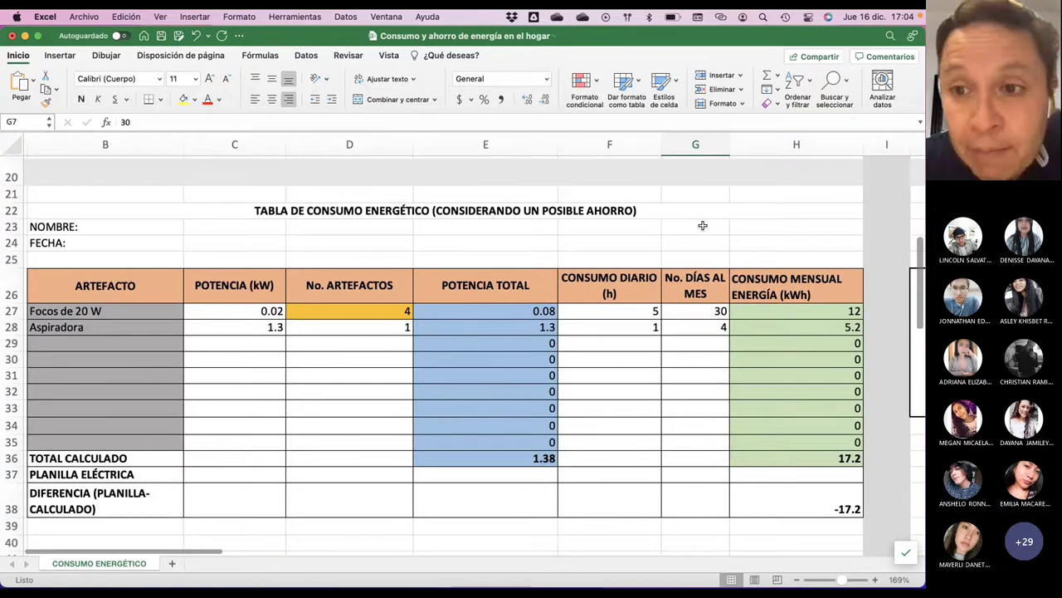
scroll(702, 225, up, 2)
scroll(702, 225, up, 5)
scroll(702, 225, down, 5)
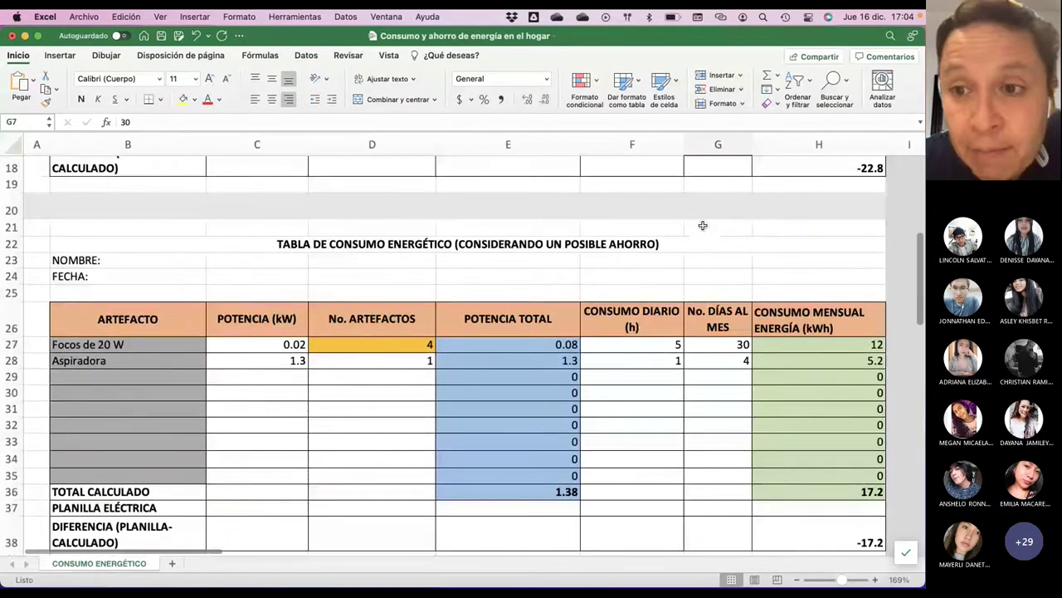
scroll(702, 225, down, 3)
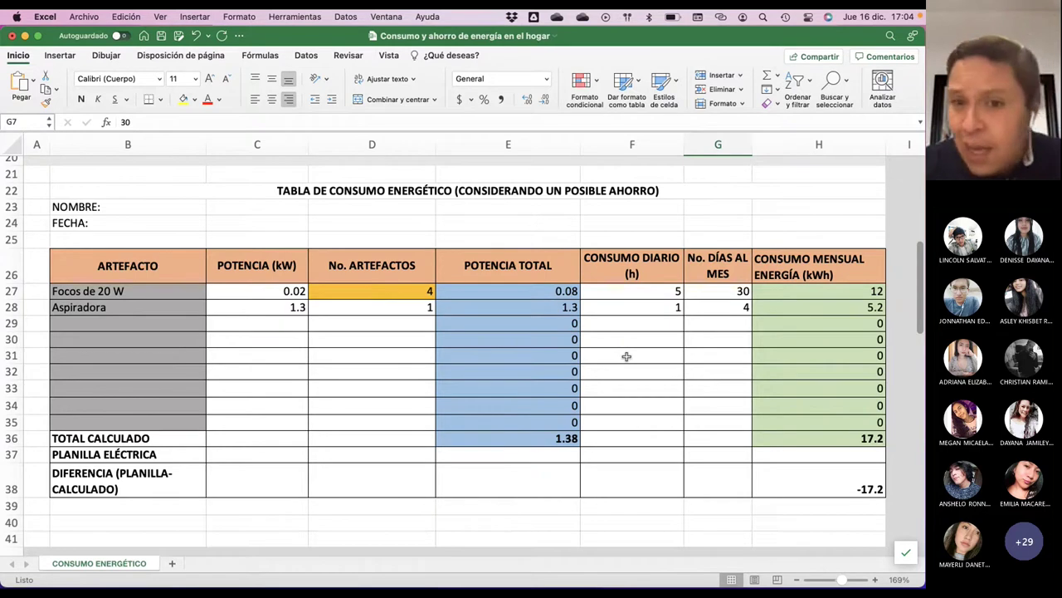
Examine the HISTORIAL DE CONSUMO ENERGÉTICO table and its monthly consumption cells in column E, revisiting the savings table.
scroll(626, 356, down, 5)
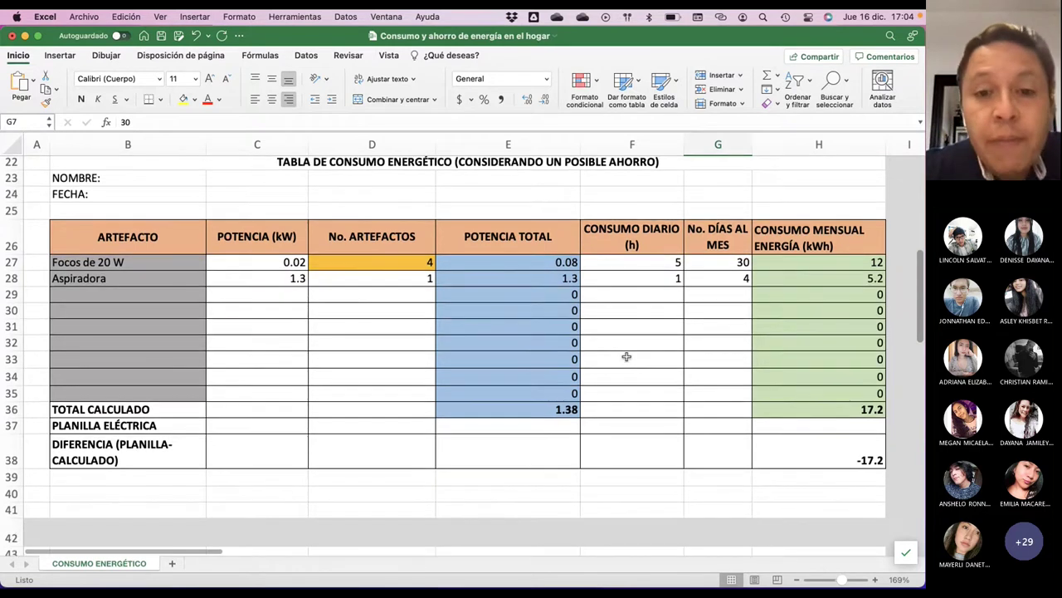
scroll(626, 356, down, 10)
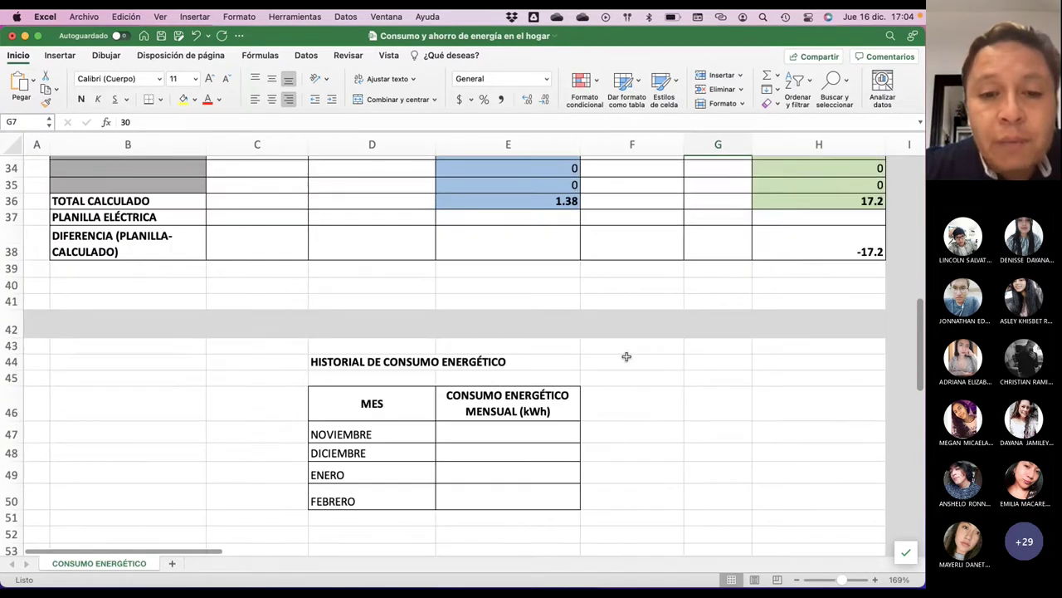
scroll(626, 356, up, 14)
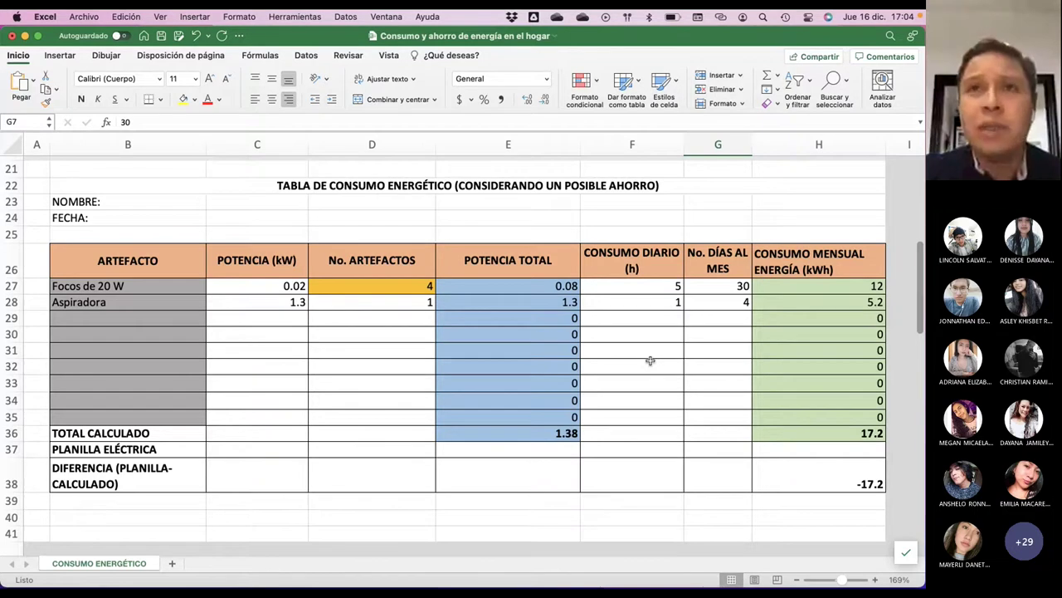
scroll(503, 352, down, 6)
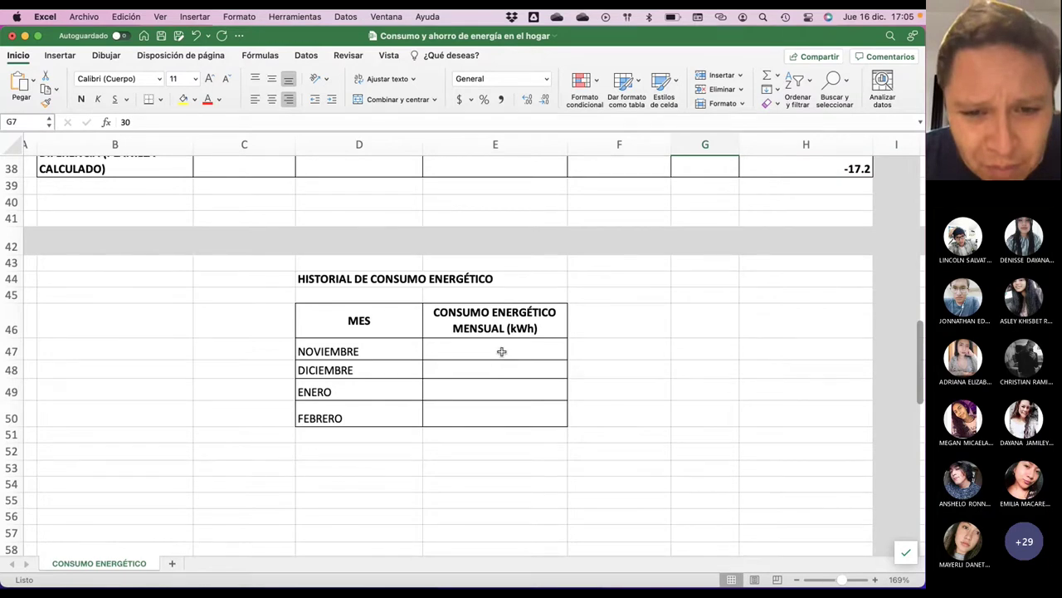
click(502, 352)
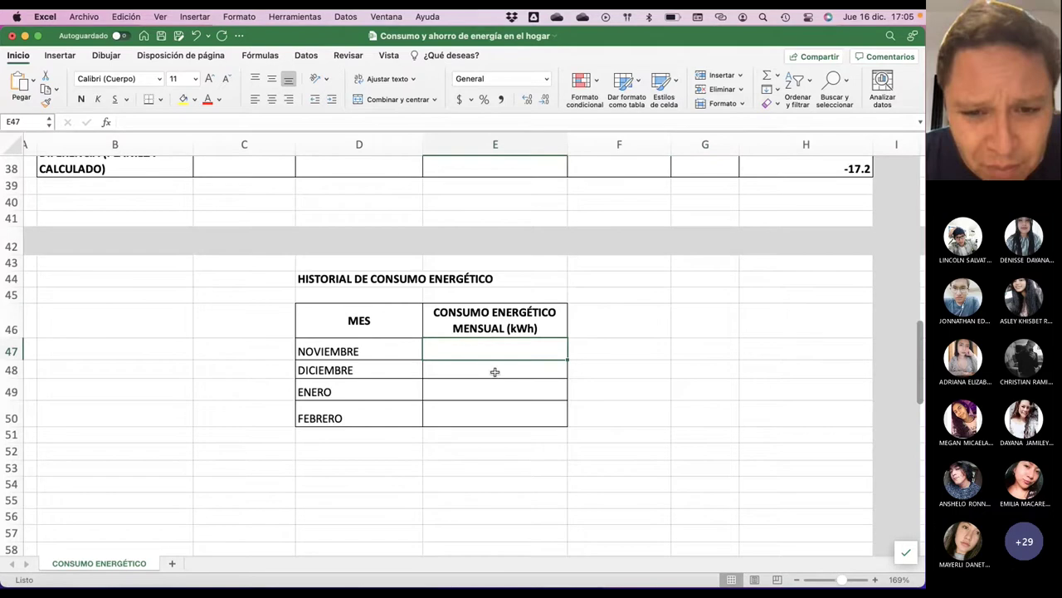
click(495, 372)
click(489, 404)
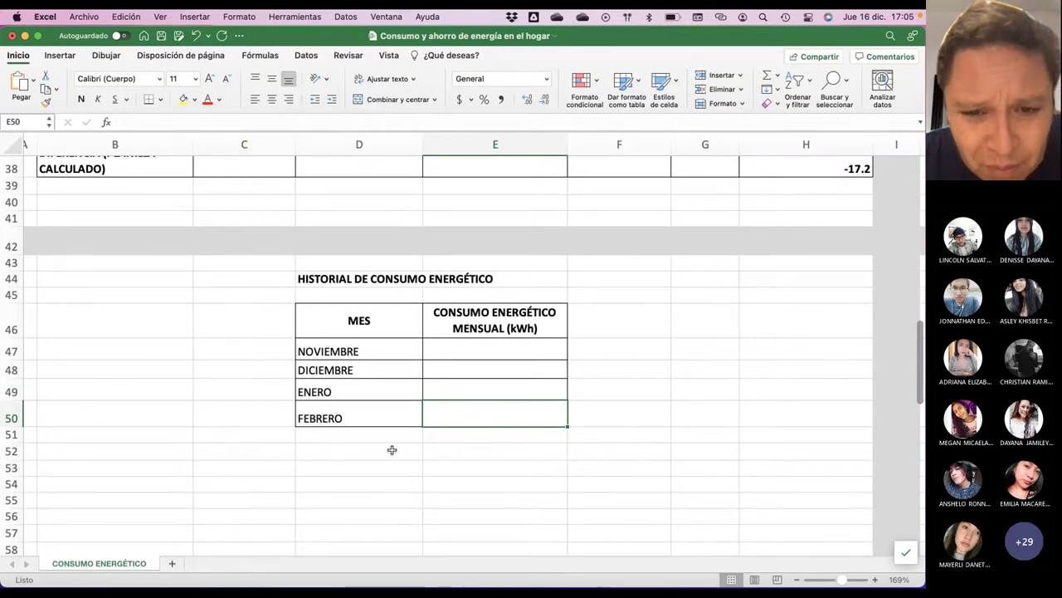
Replace the first two MES entries of the HISTORIAL table with Octubre in D47 and Noviembre in D48.
key(Left)
key(Up)
key(Up)
key(Up)
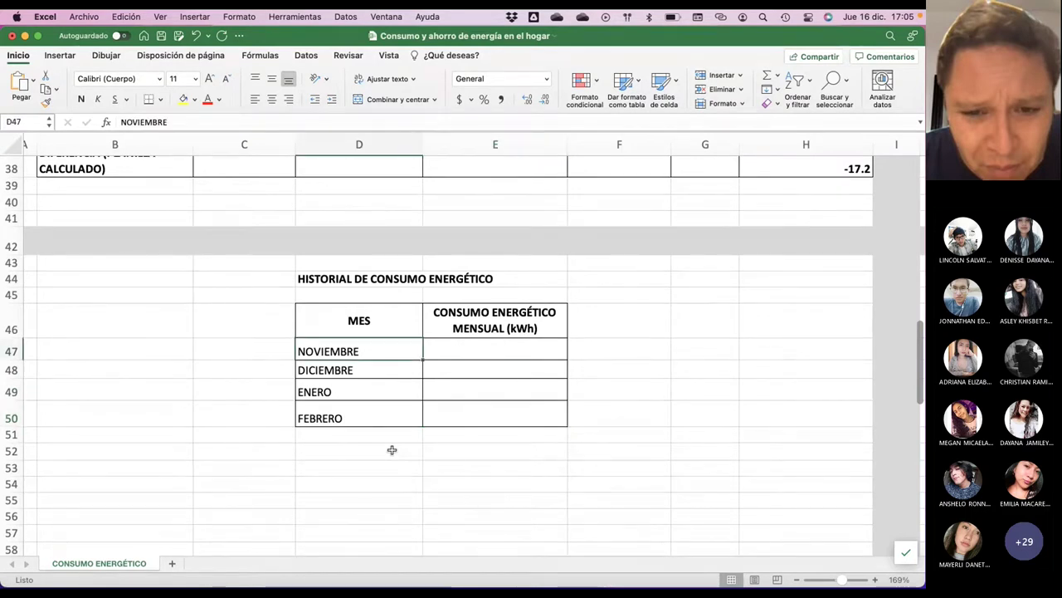
text(Octubre)
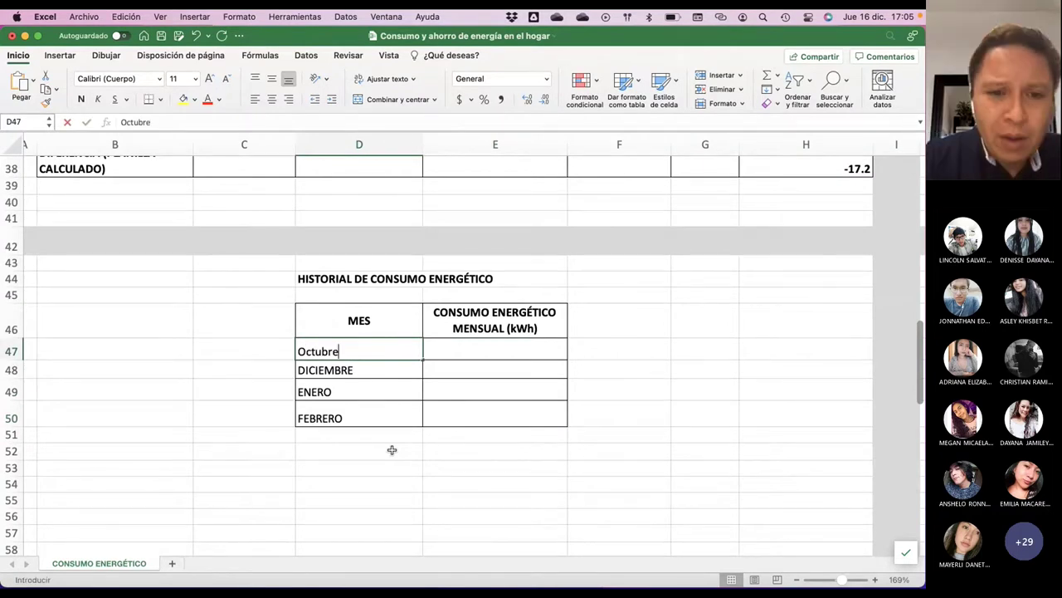
key(Return)
text(No)
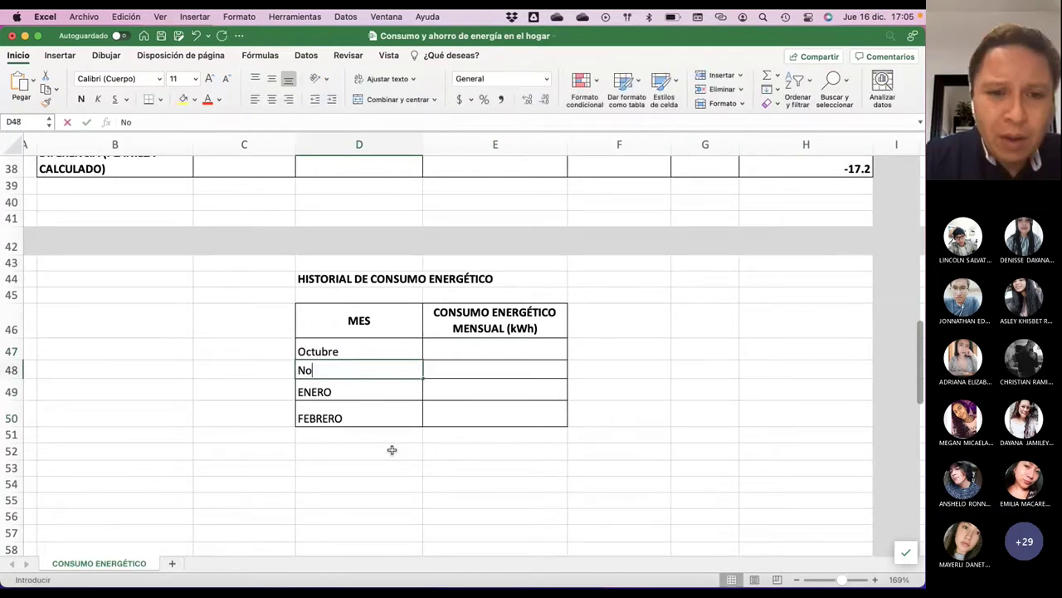
text(viembre)
key(Return)
Replace the month in D49 with Diciembre and clear FEBRERO from D50.
text(Dici)
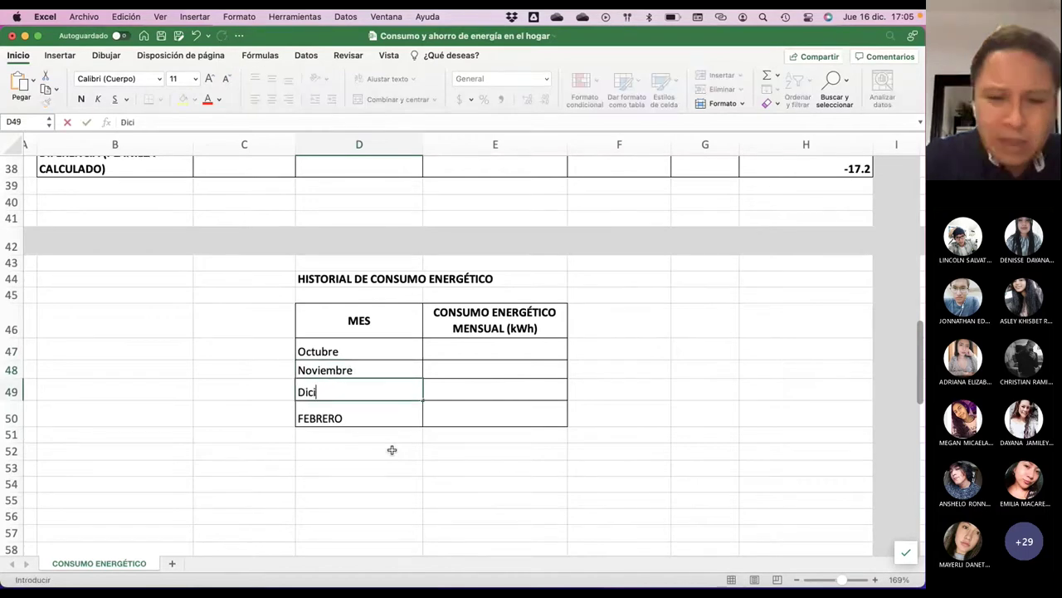
text(embre)
key(Return)
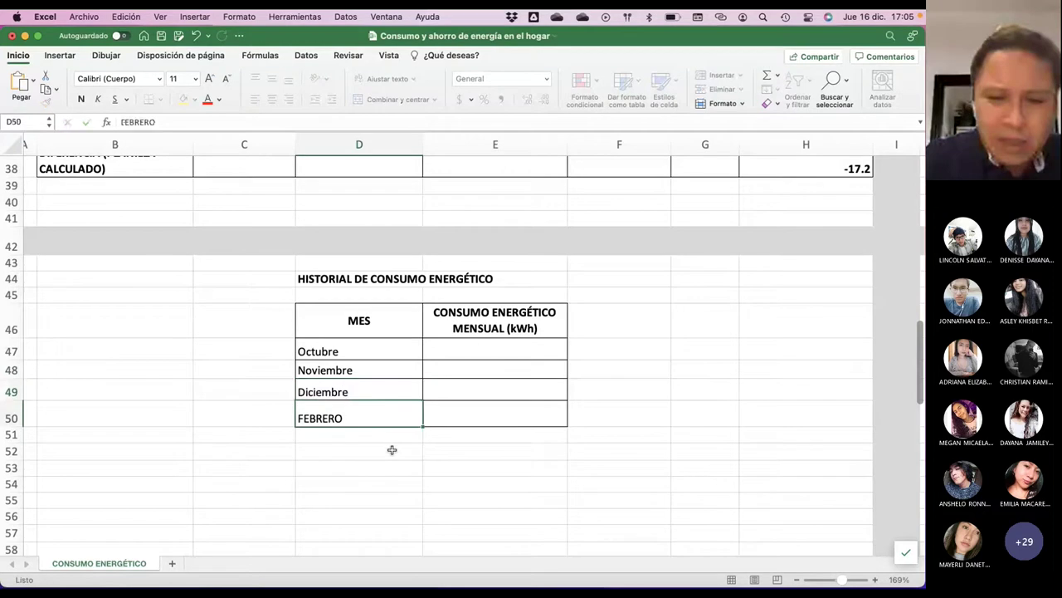
key(Escape)
key(Down)
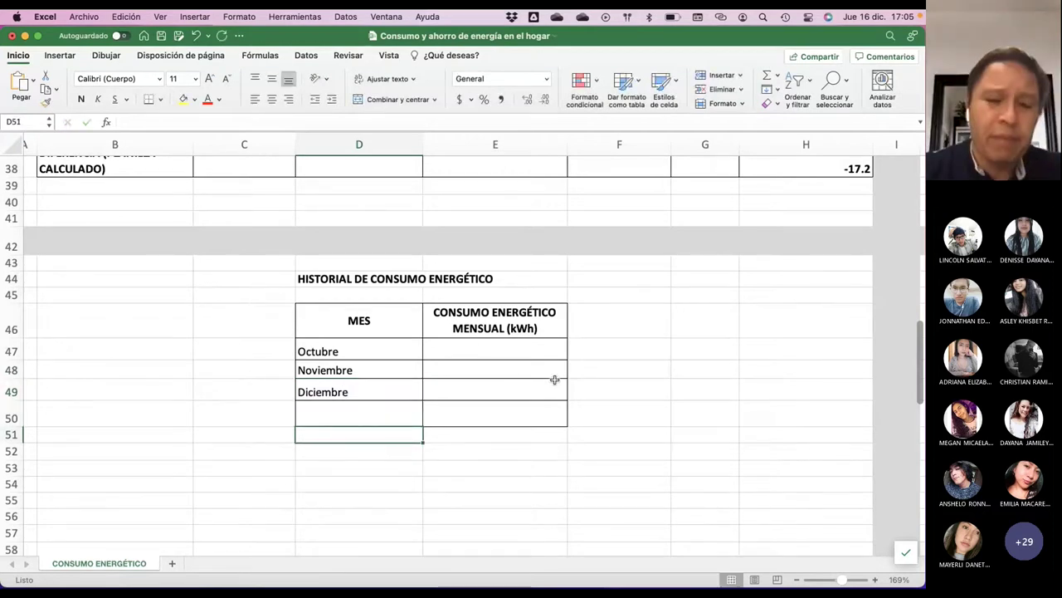
Review the savings table and the TABLA DE CONSUMO ENERGÉTICO above the HISTORIAL DE CONSUMO ENERGÉTICO table.
scroll(554, 380, up, 2)
scroll(554, 379, up, 5)
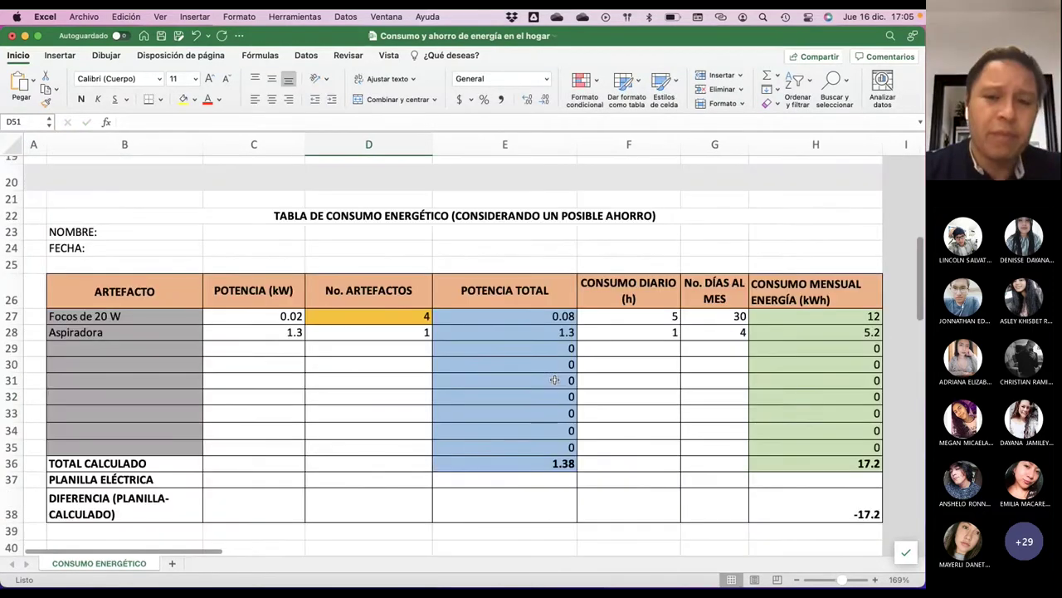
scroll(554, 379, up, 5)
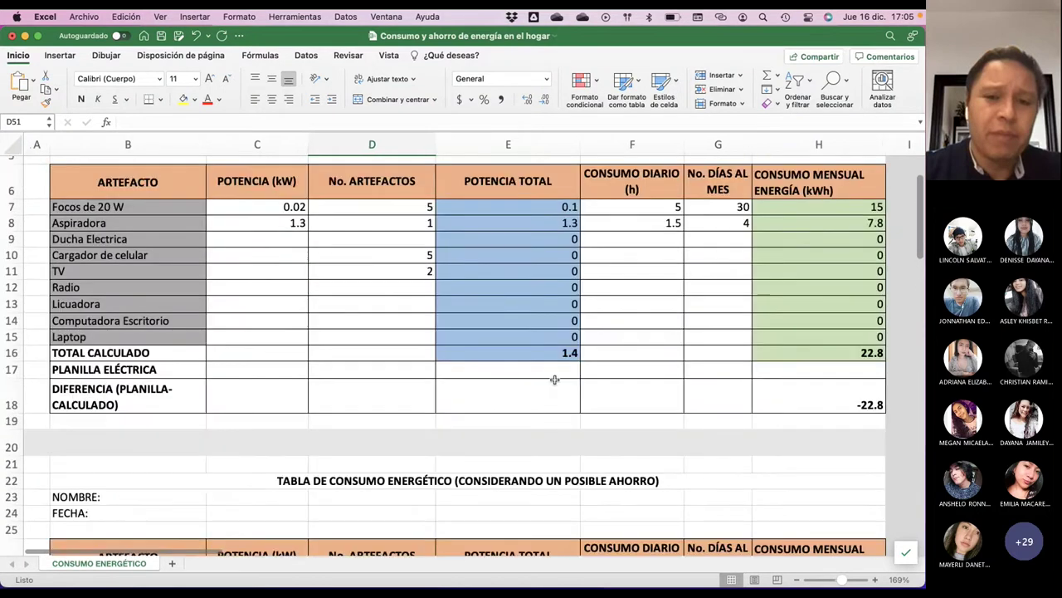
scroll(555, 379, up, 2)
scroll(554, 379, down, 5)
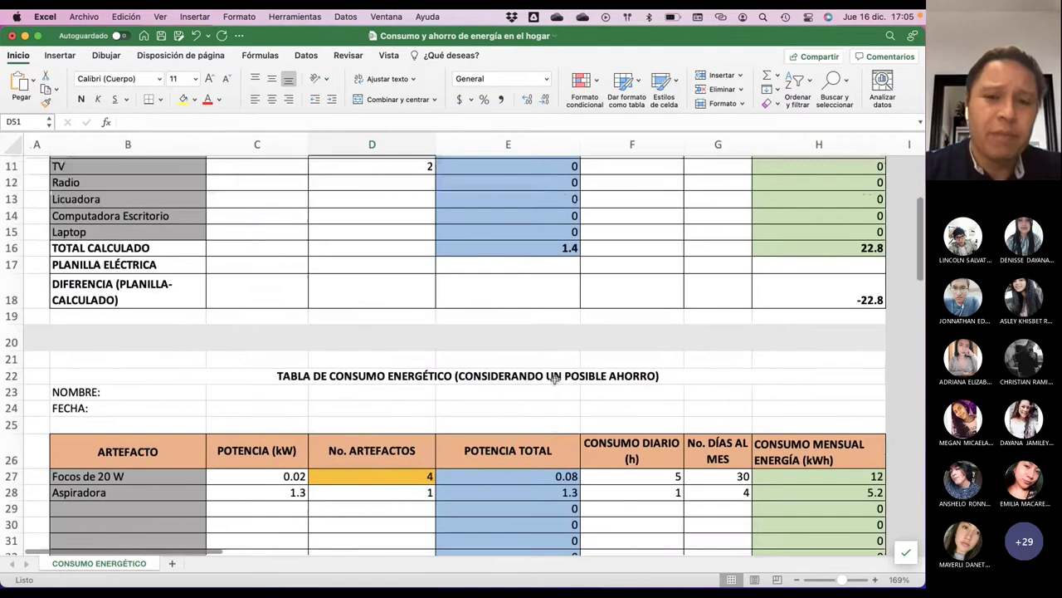
Examine the PISO 1 and PISO 2 boxes of PLANO DE LA VIVIENDA and of the plan INDICANDO LOS PUNTOS DE AHORRO.
scroll(555, 380, right, 5)
scroll(554, 379, up, 2)
scroll(555, 379, up, 3)
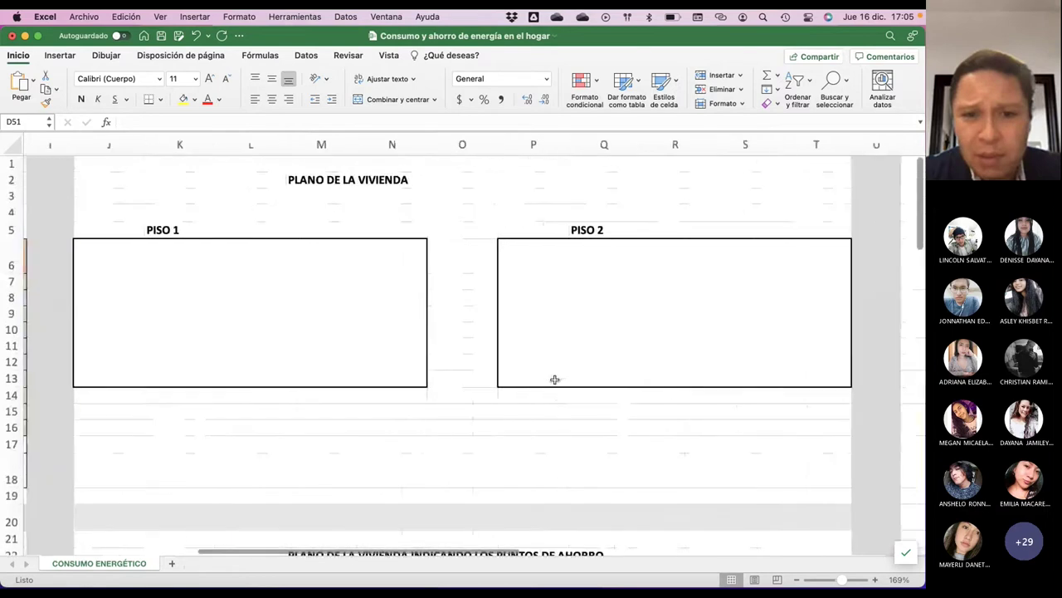
scroll(554, 321, down, 10)
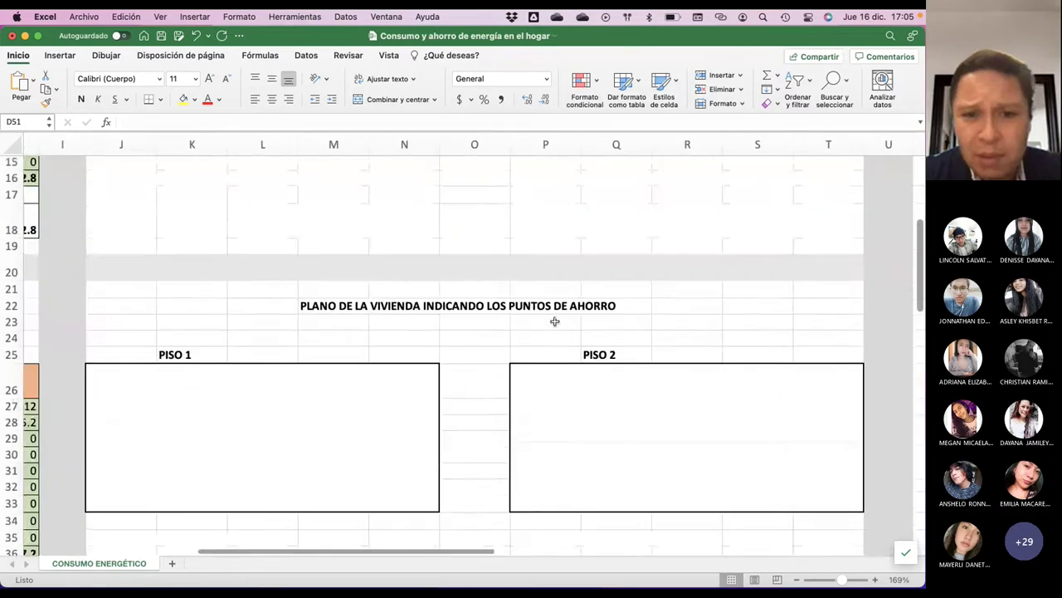
scroll(554, 321, up, 8)
scroll(554, 321, down, 6)
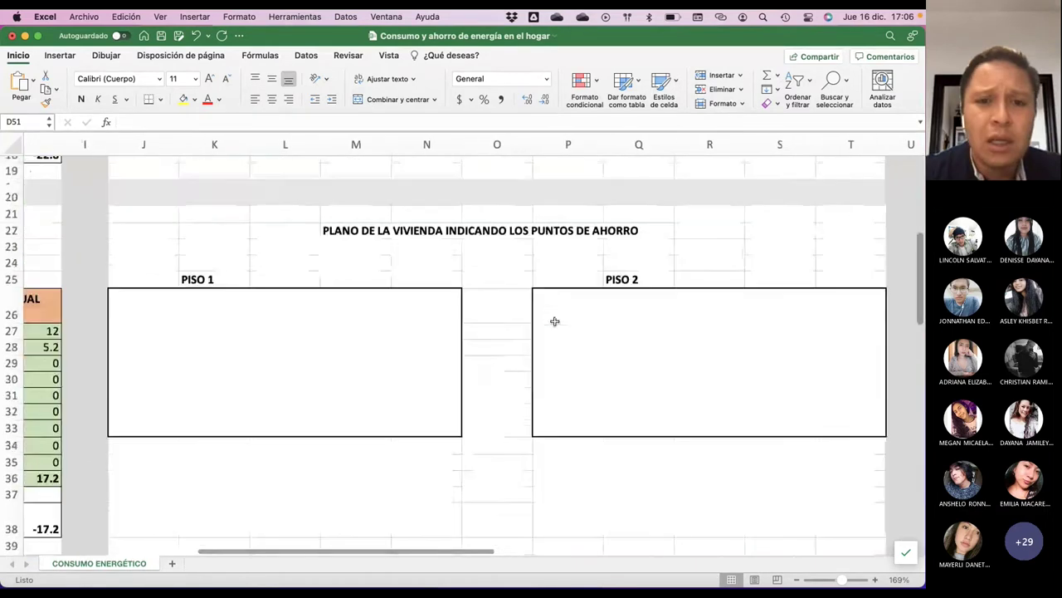
scroll(448, 363, down, 1)
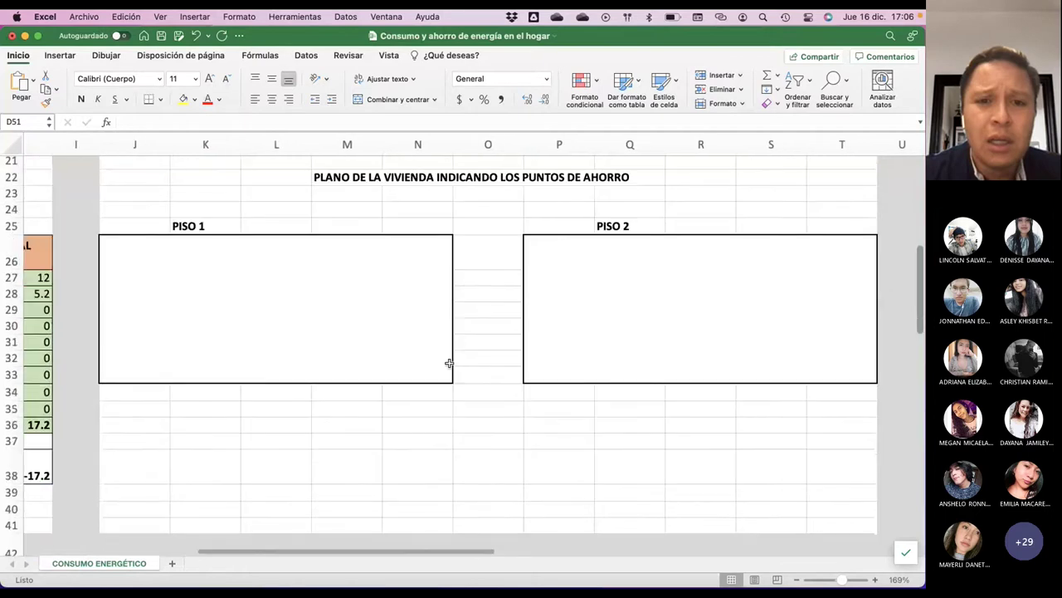
Look over the format once more from the consumption history through the savings table to the first TABLA DE CONSUMO ENERGÉTICO.
scroll(448, 363, down, 8)
scroll(448, 363, up, 1)
scroll(448, 363, left, 5)
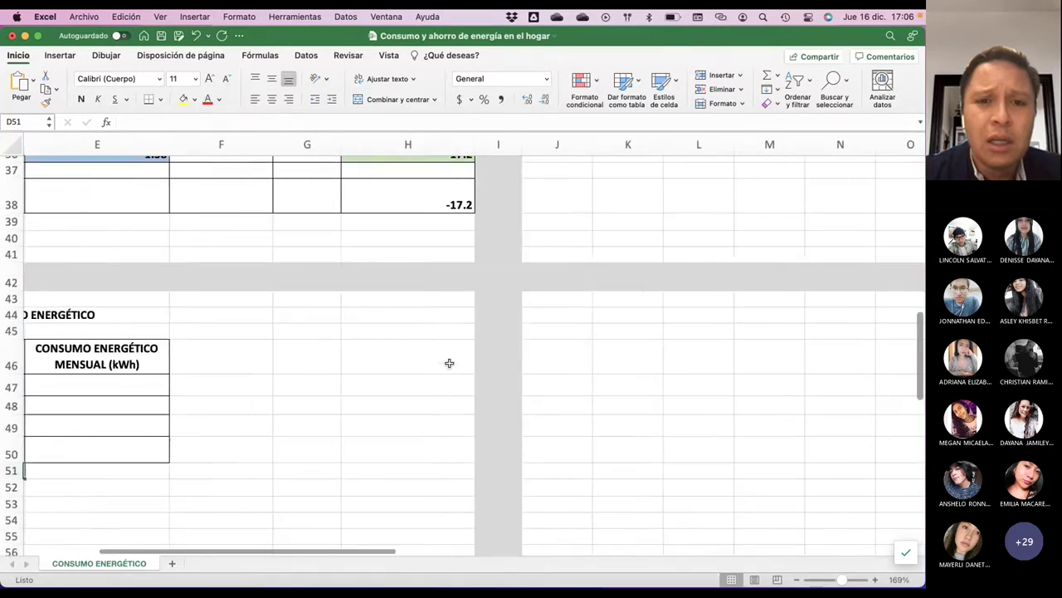
scroll(448, 362, up, 6)
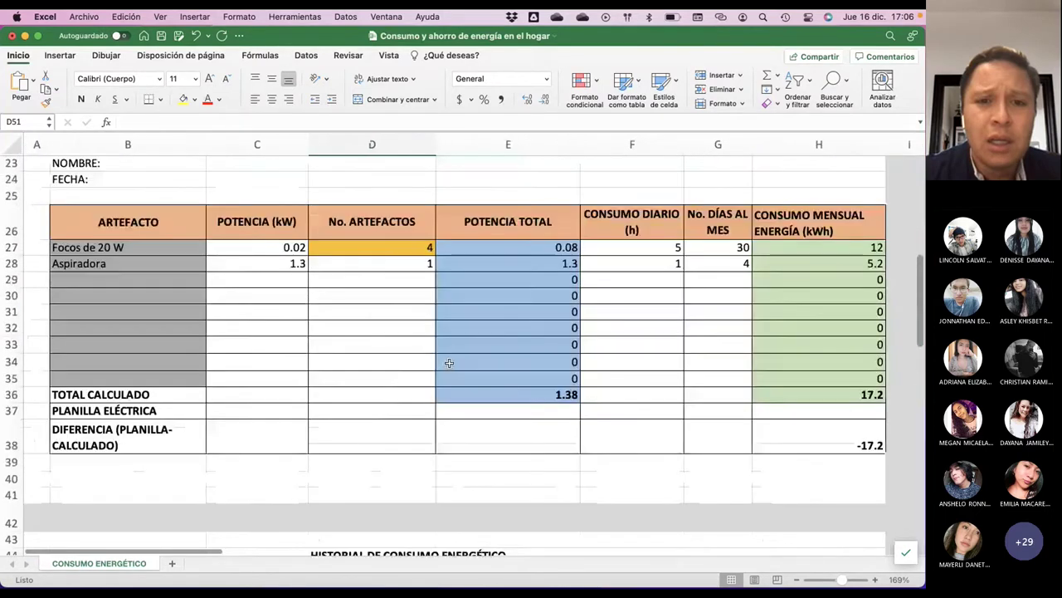
scroll(448, 363, up, 8)
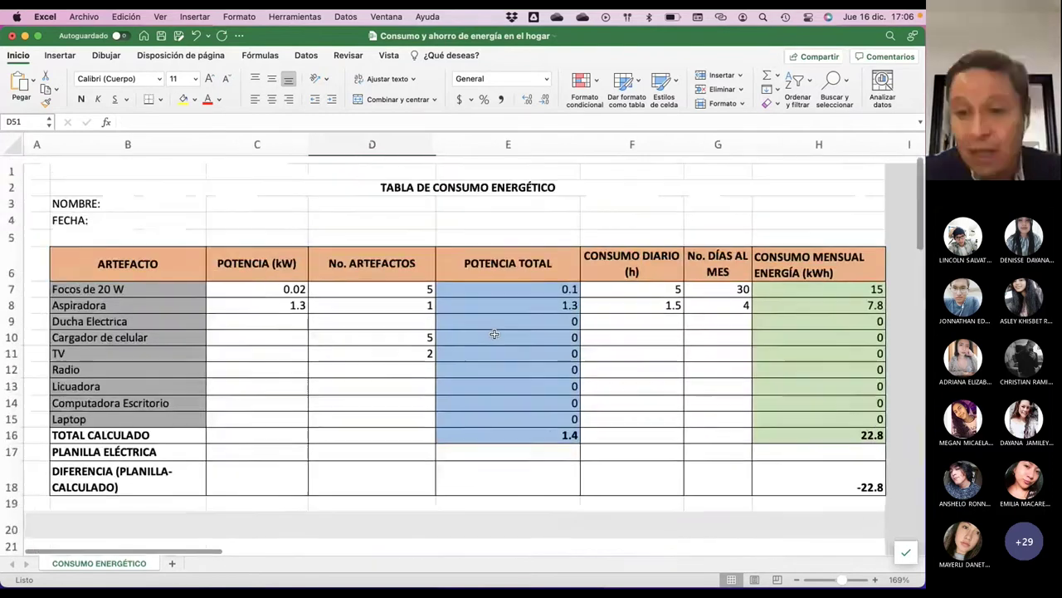
Switch to the Microsoft Teams meeting and stop sharing the screen.
key(ctrl+Left)
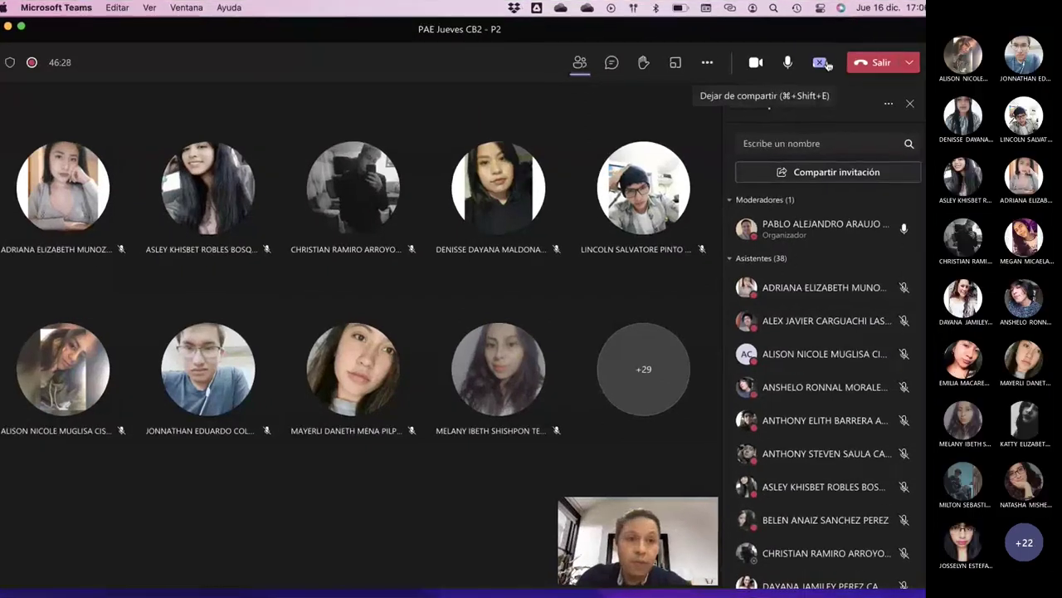
click(807, 69)
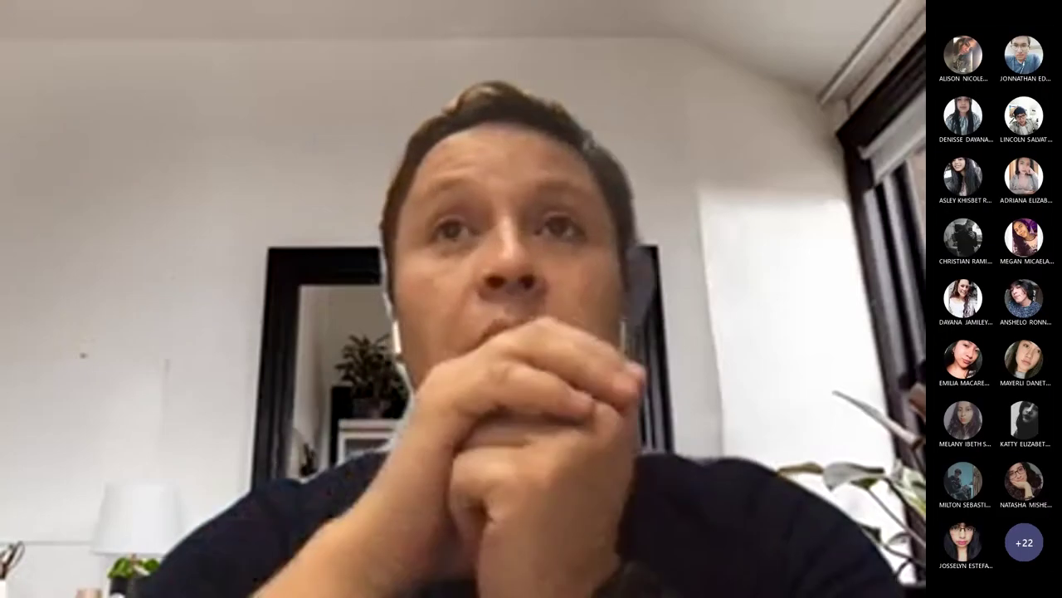